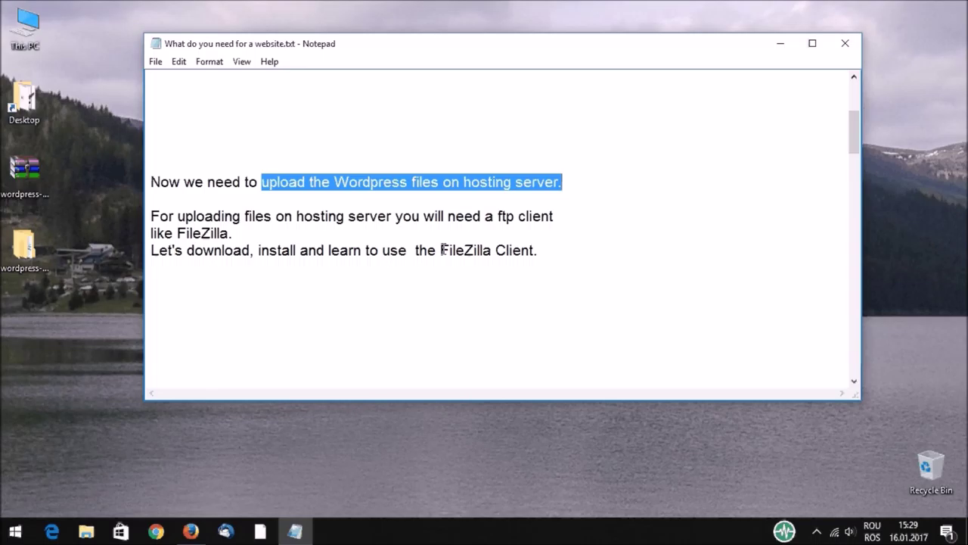
Step: Search Google in Firefox for 'filezilla client'
drag(441, 249, 540, 249)
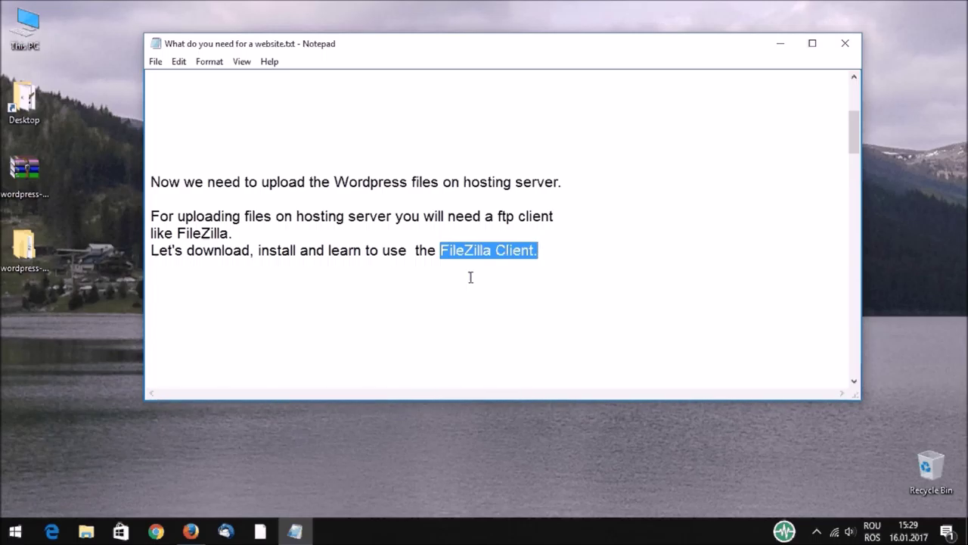
click(190, 531)
click(230, 57)
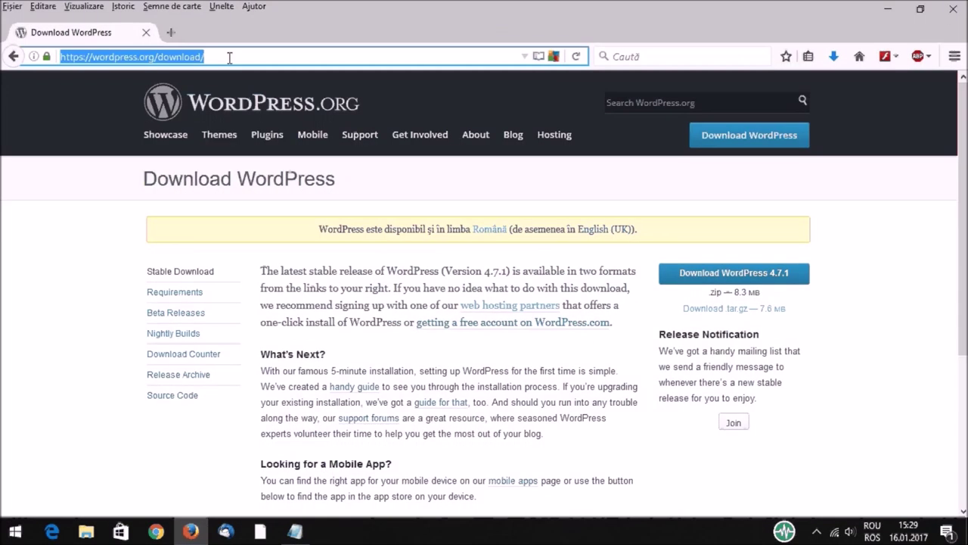
text(google.ro/)
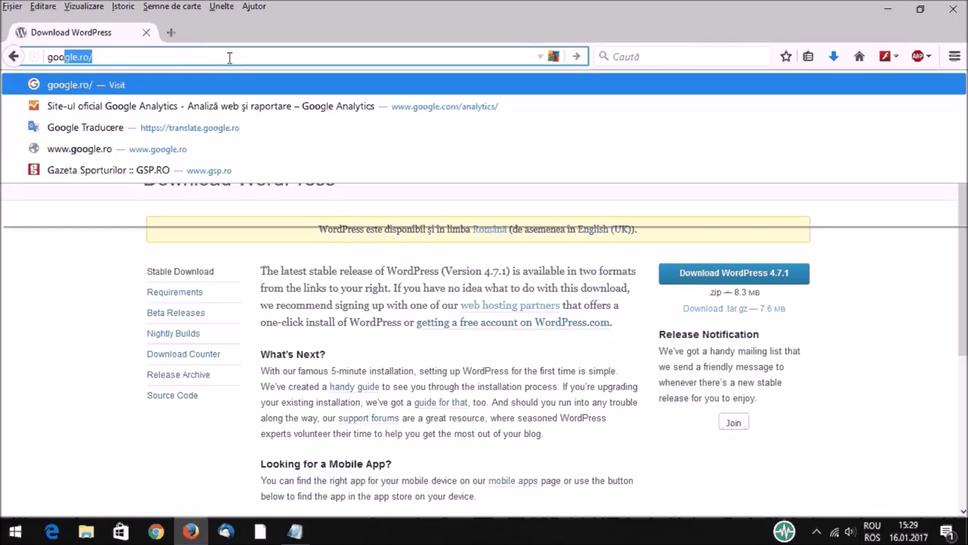
key(Return)
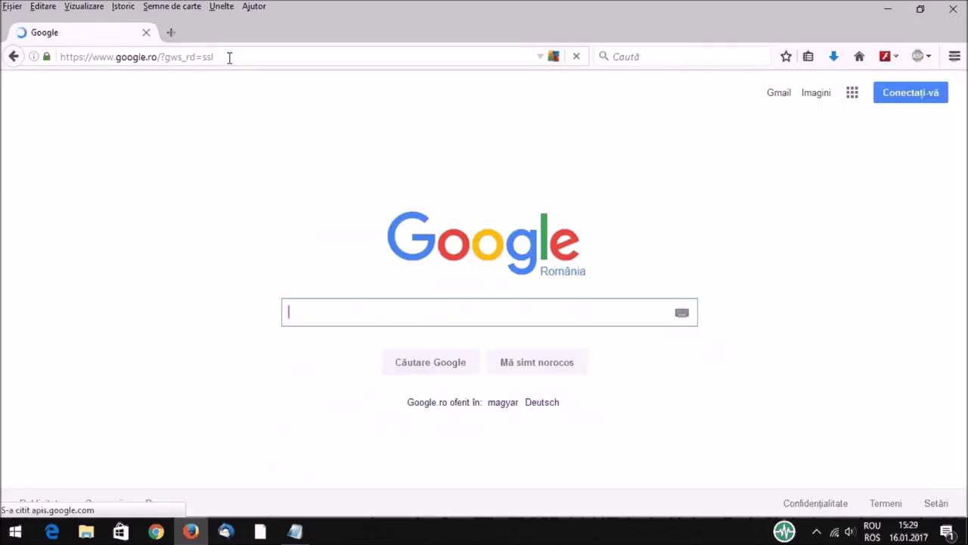
text(filezi)
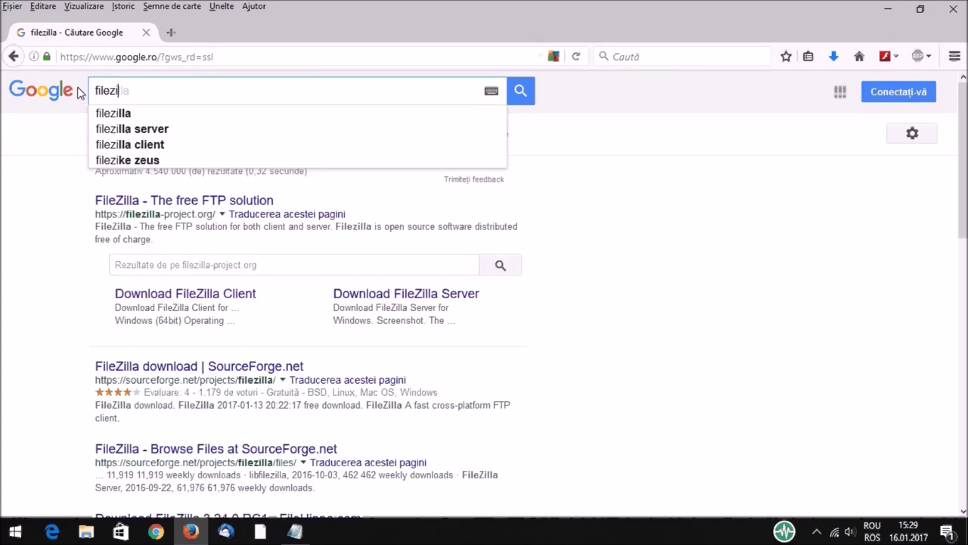
click(128, 144)
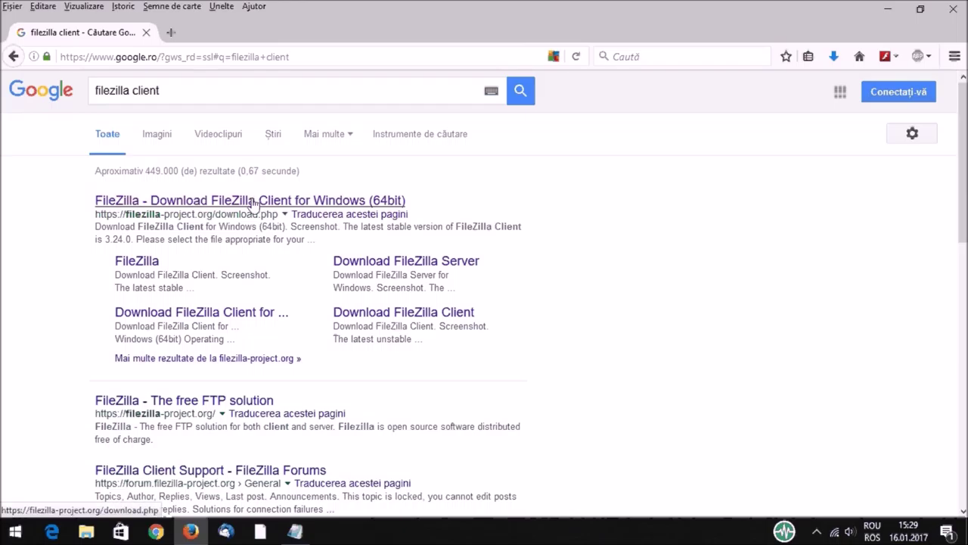
Step: Save the FileZilla Client 3.24.0 installer to the Desktop and minimize Firefox
click(254, 202)
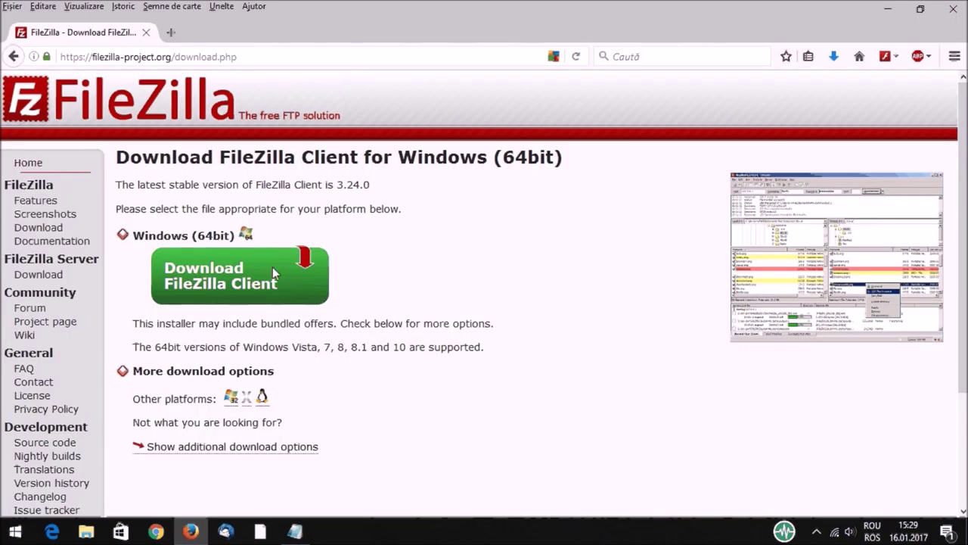
click(249, 294)
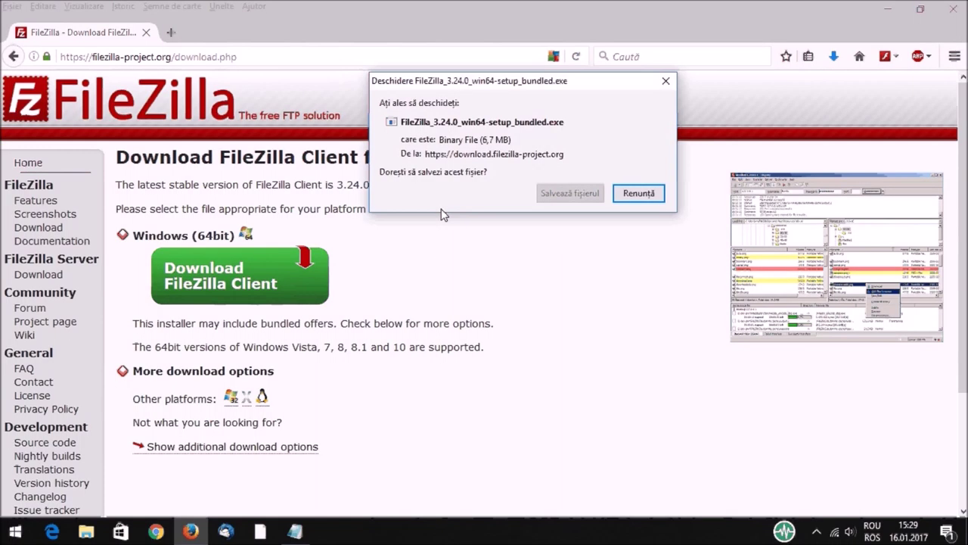
click(571, 194)
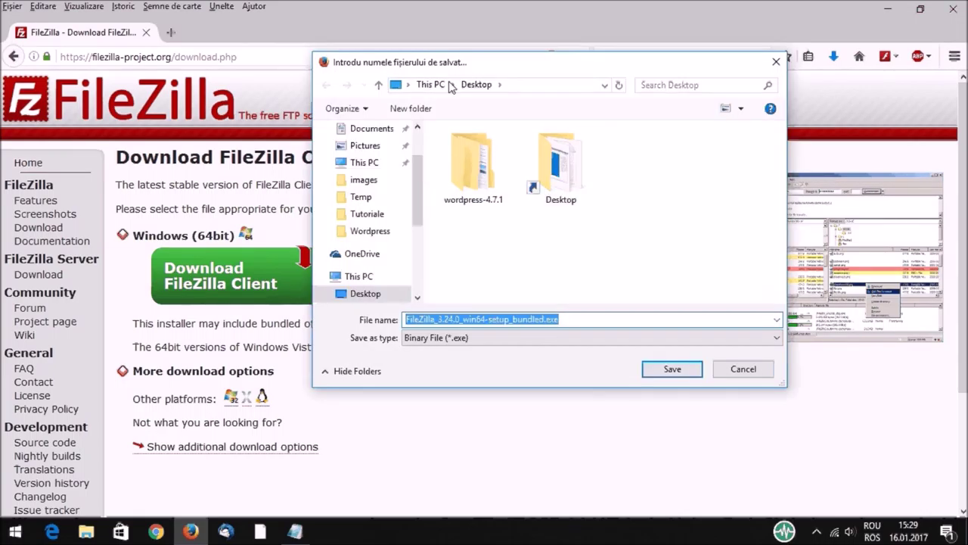
click(670, 369)
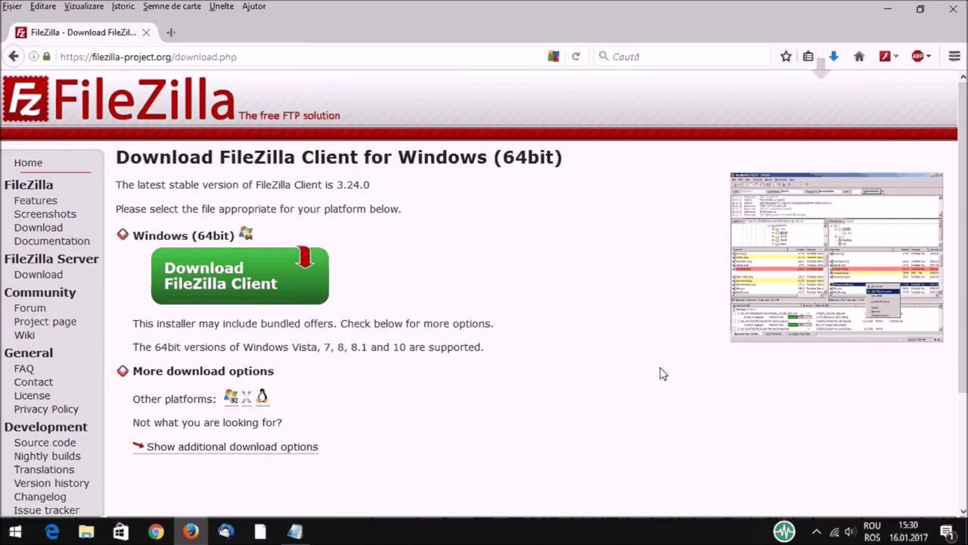
click(891, 12)
click(21, 336)
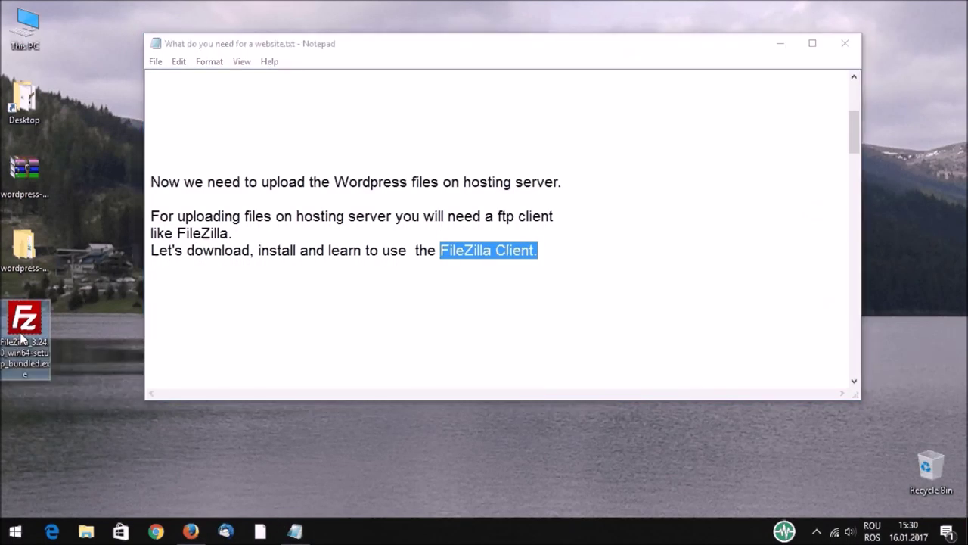
Step: Install FileZilla Client 3.24.0 for all users with default components and install location
double_click(21, 336)
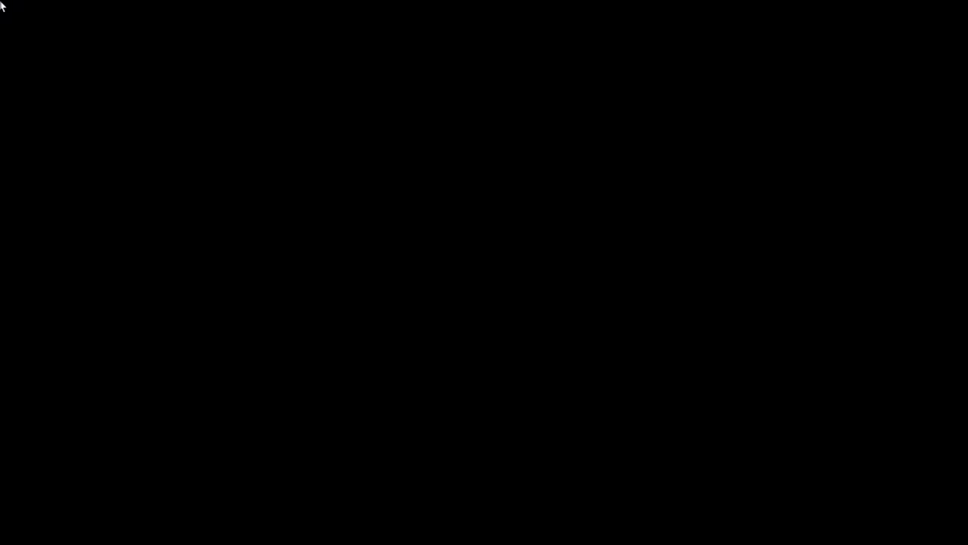
click(437, 361)
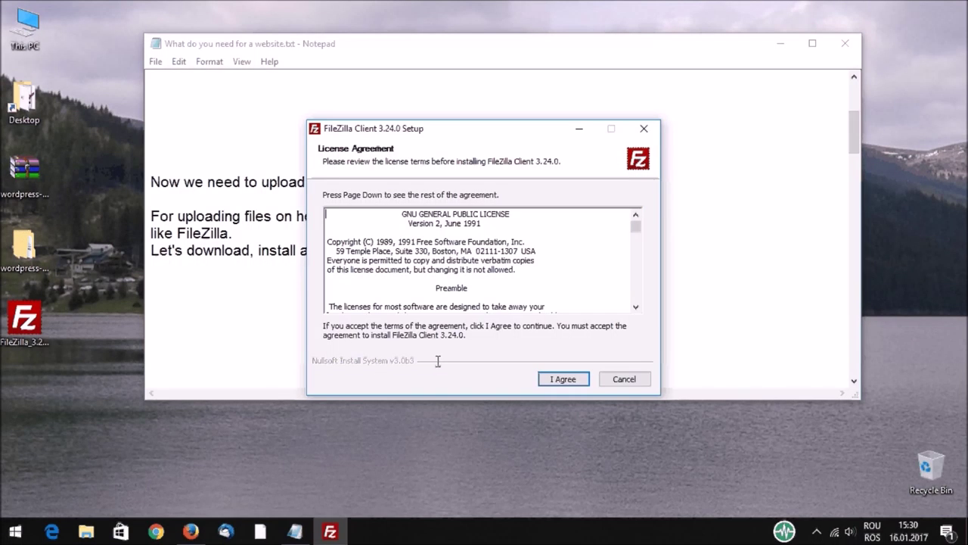
click(564, 378)
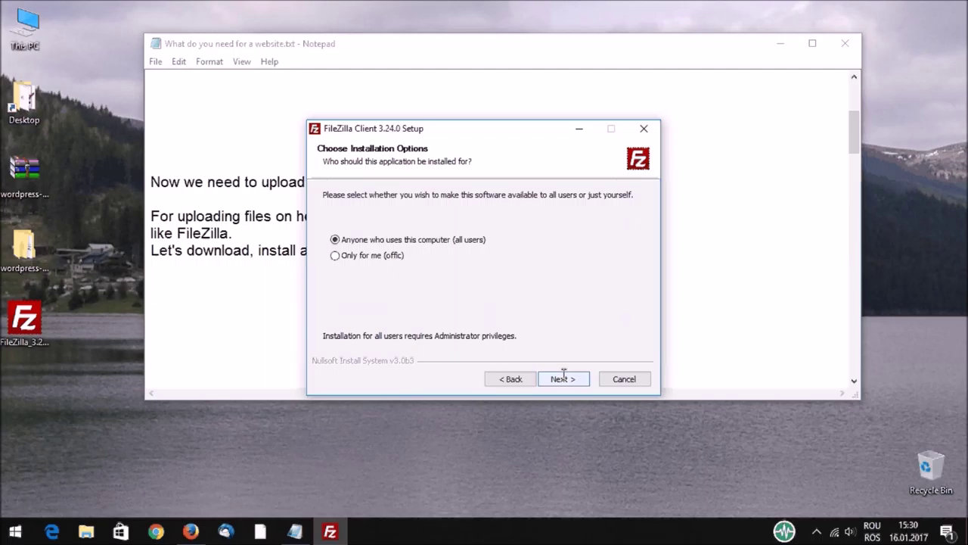
click(563, 374)
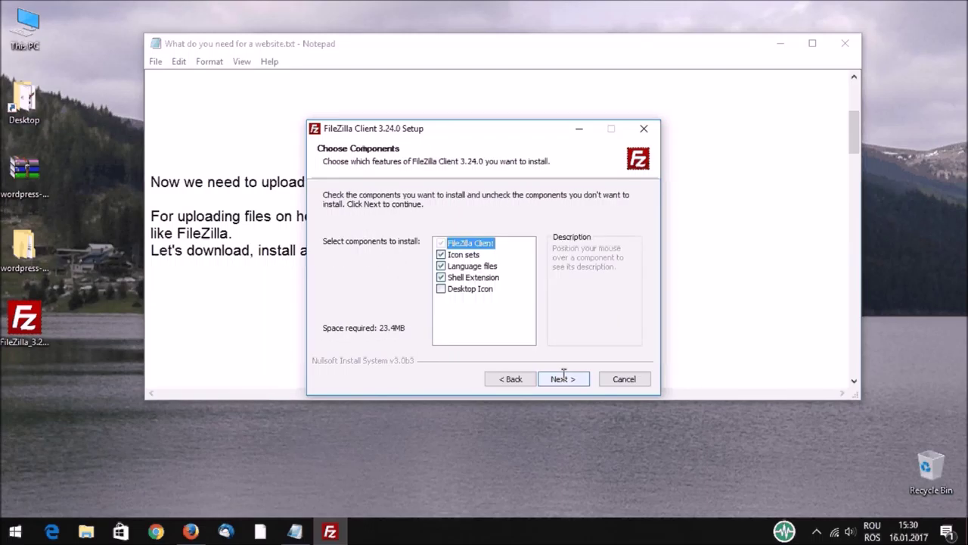
click(563, 374)
click(563, 373)
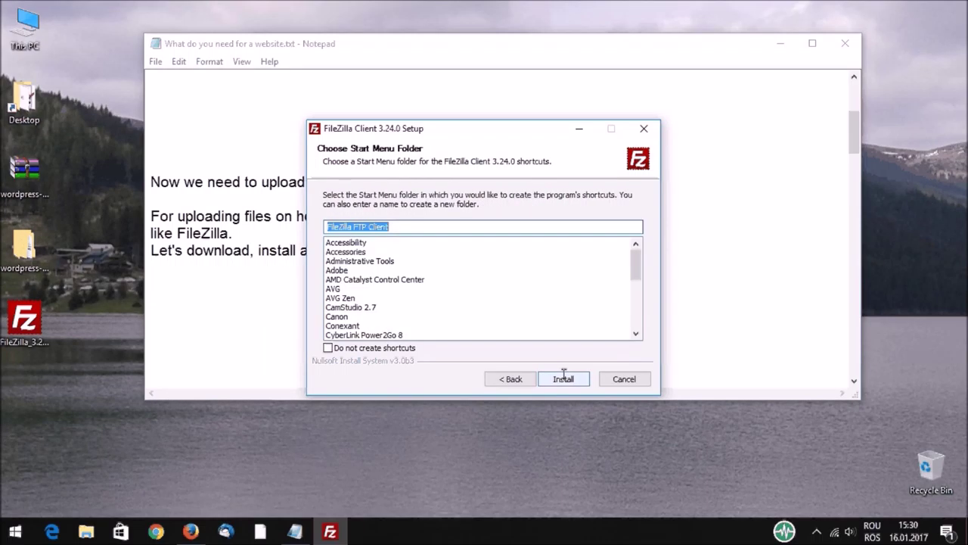
click(563, 377)
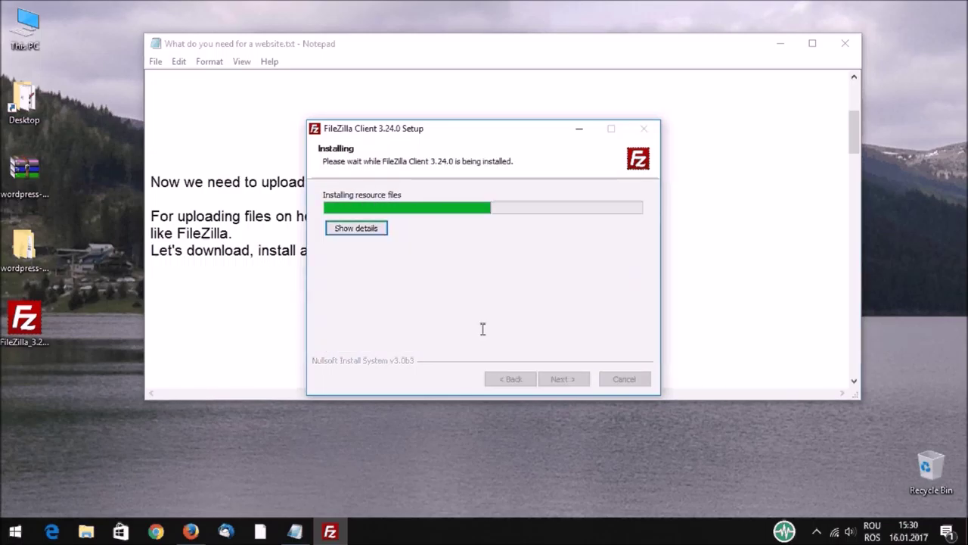
click(564, 379)
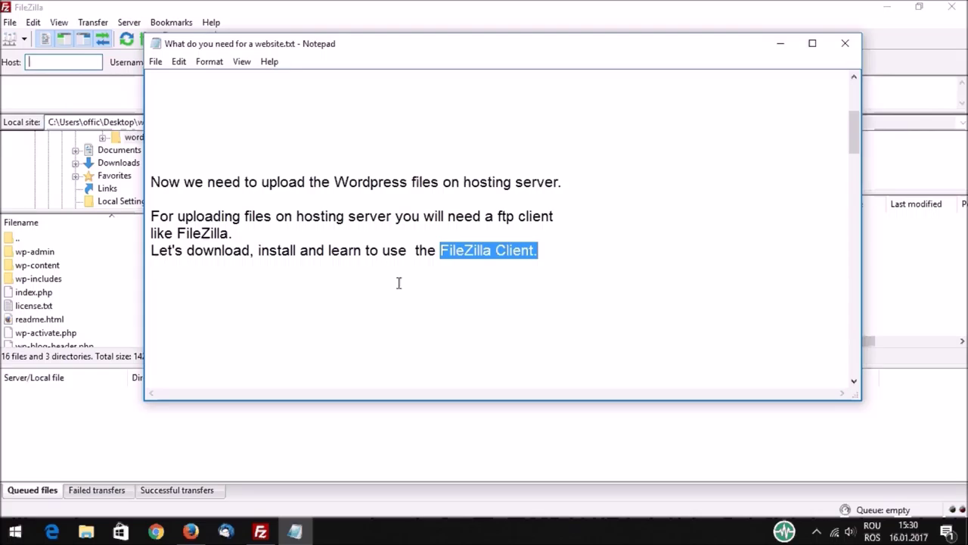
scroll(398, 283, down, 5)
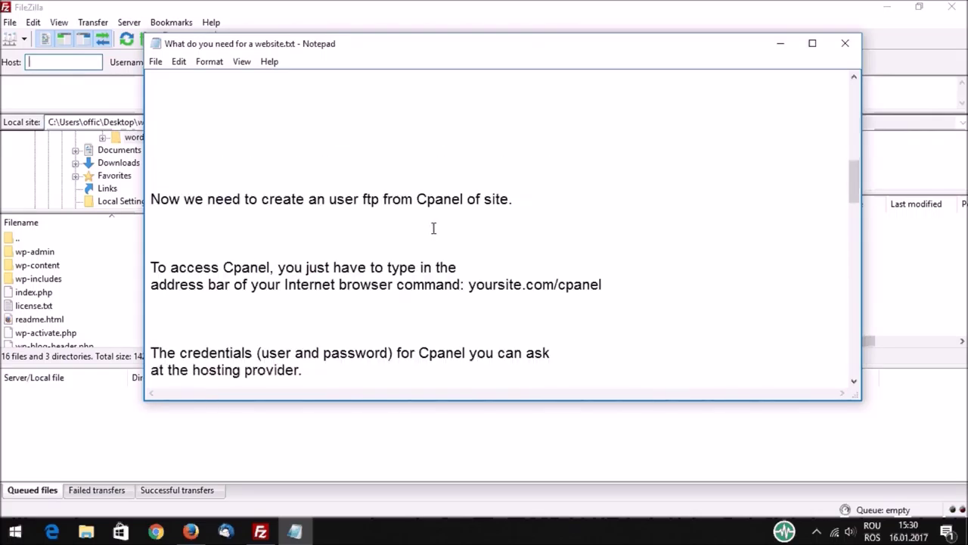
scroll(434, 228, down, 2)
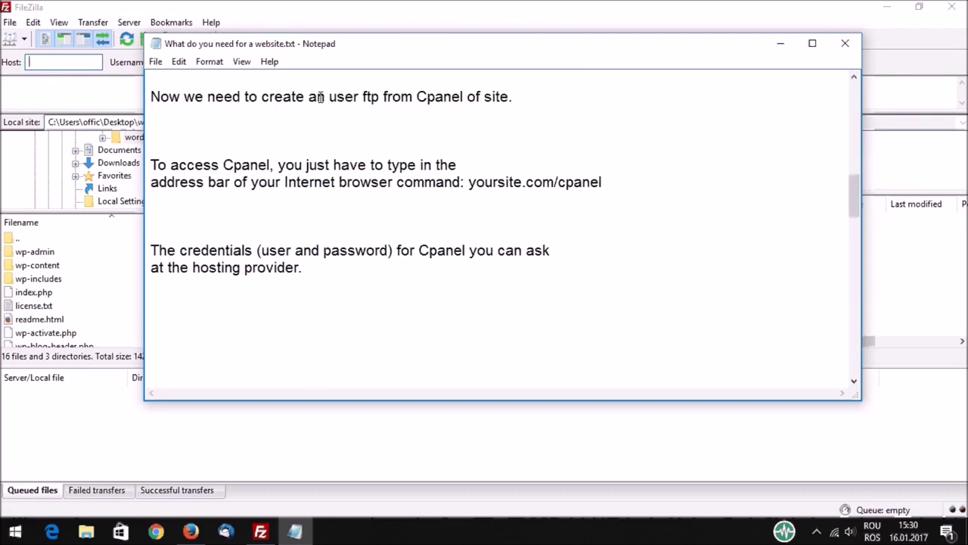
drag(329, 97, 519, 96)
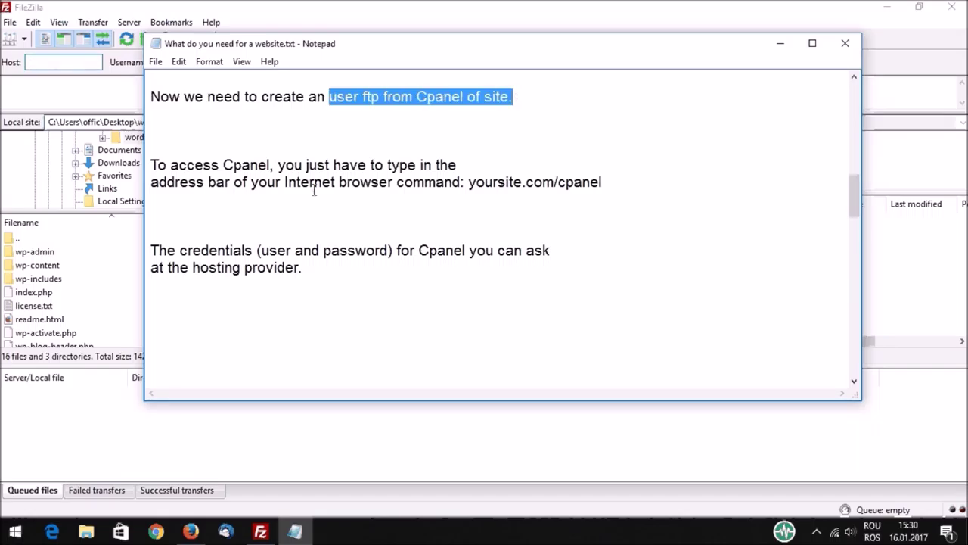
drag(154, 165, 613, 186)
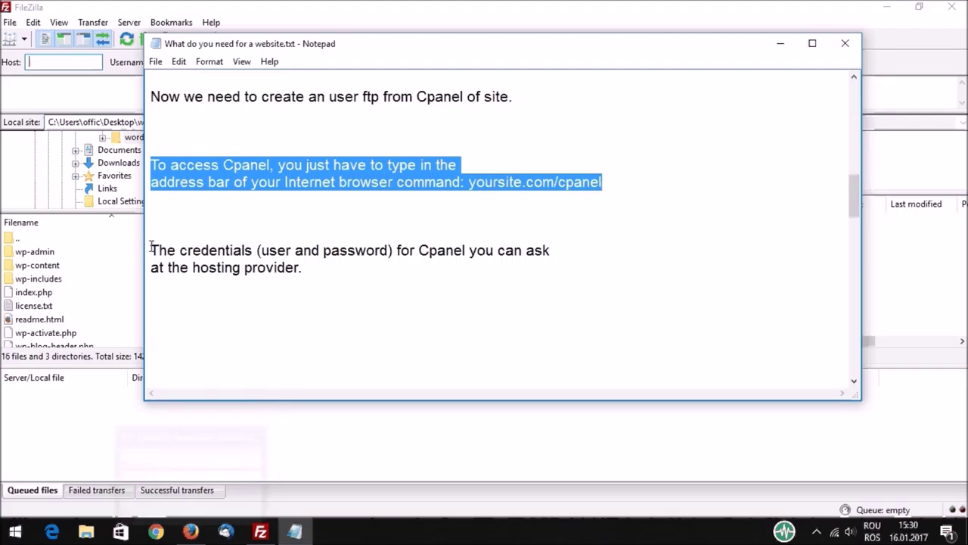
drag(152, 248, 326, 263)
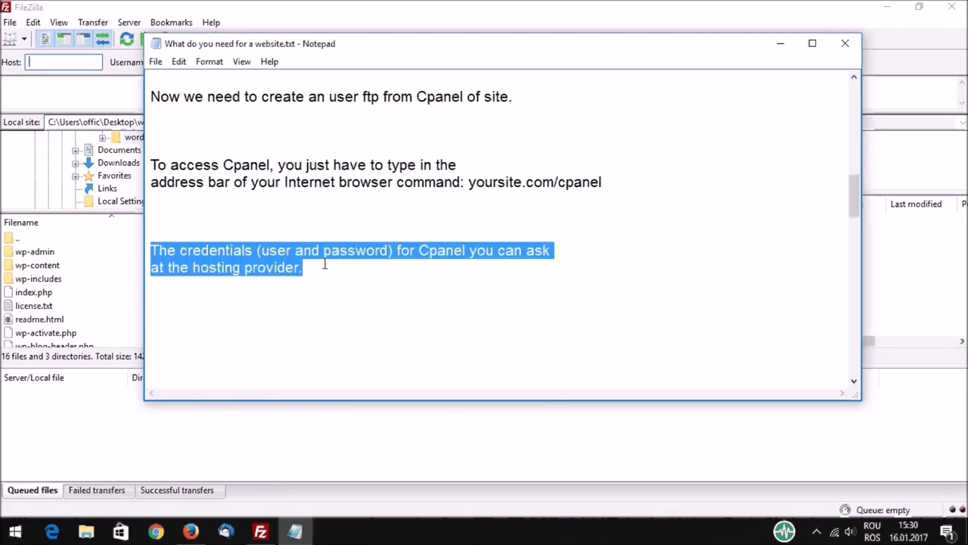
Step: Log in to cPanel at eclic.net/cpanel using the saved username and password
click(192, 532)
click(254, 58)
text(ec)
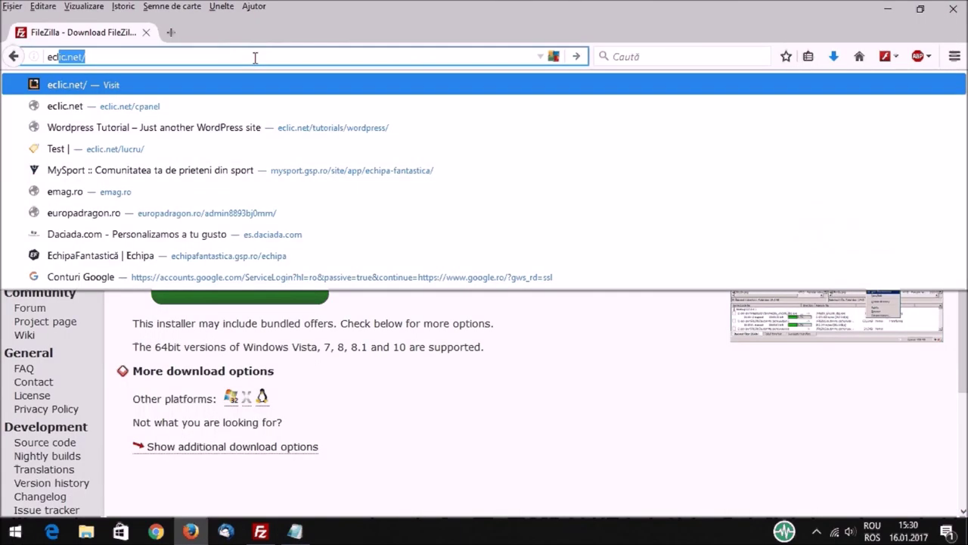
text(lic)
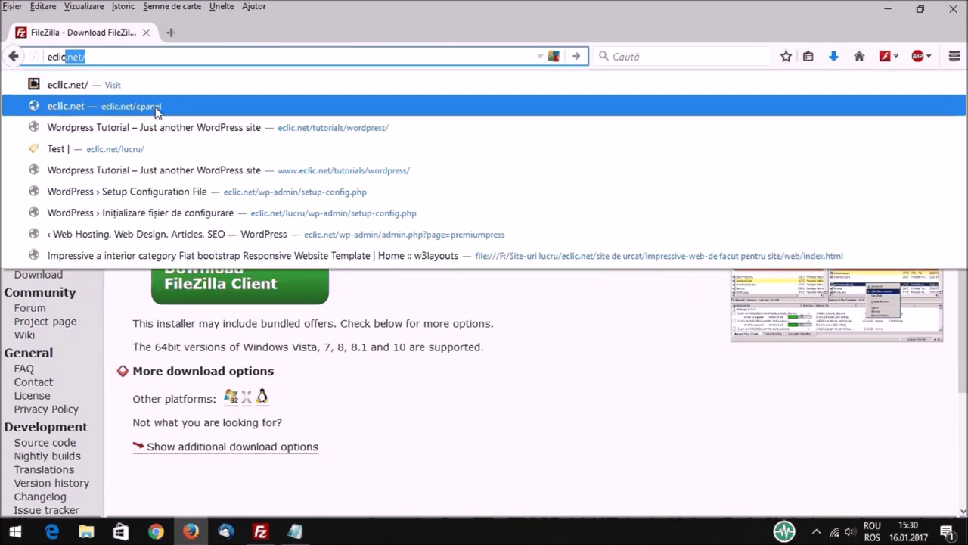
click(155, 109)
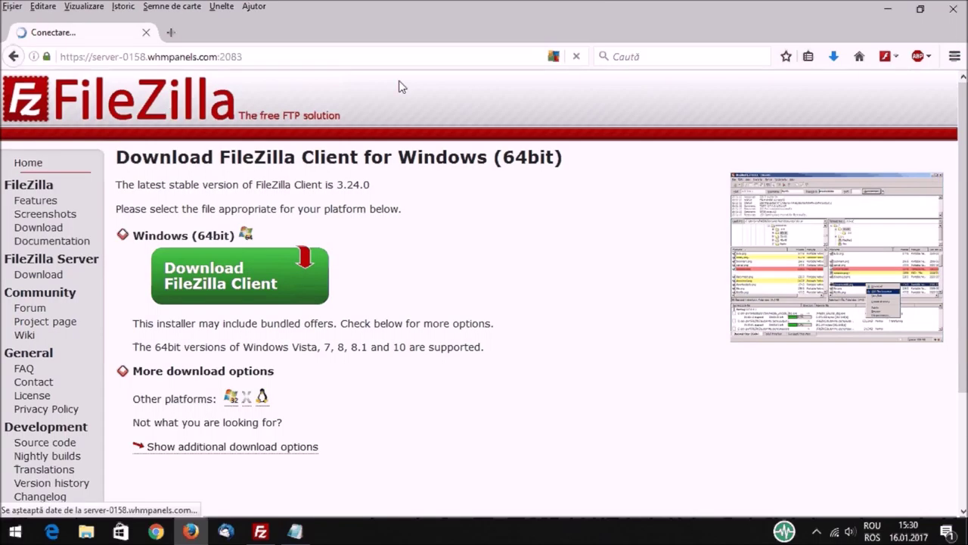
text(rc)
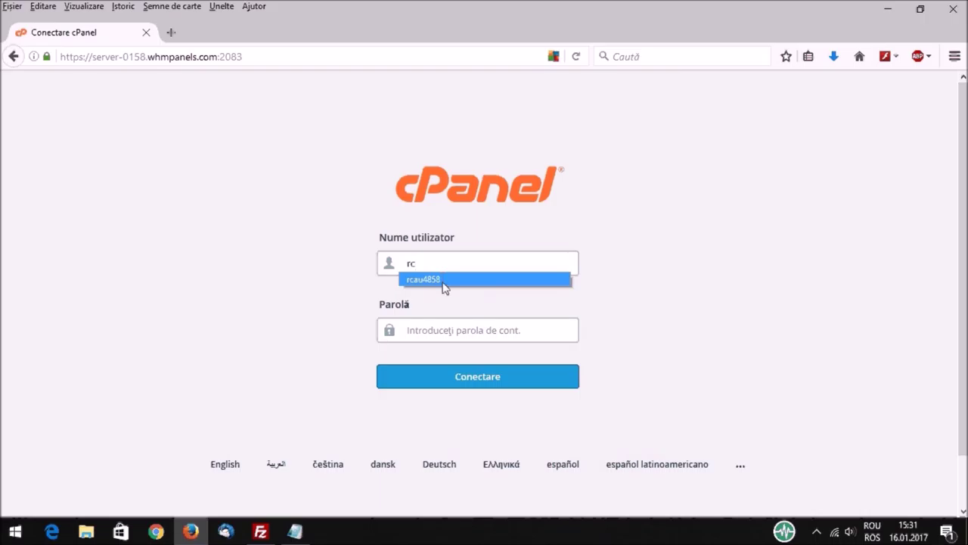
click(443, 280)
click(495, 381)
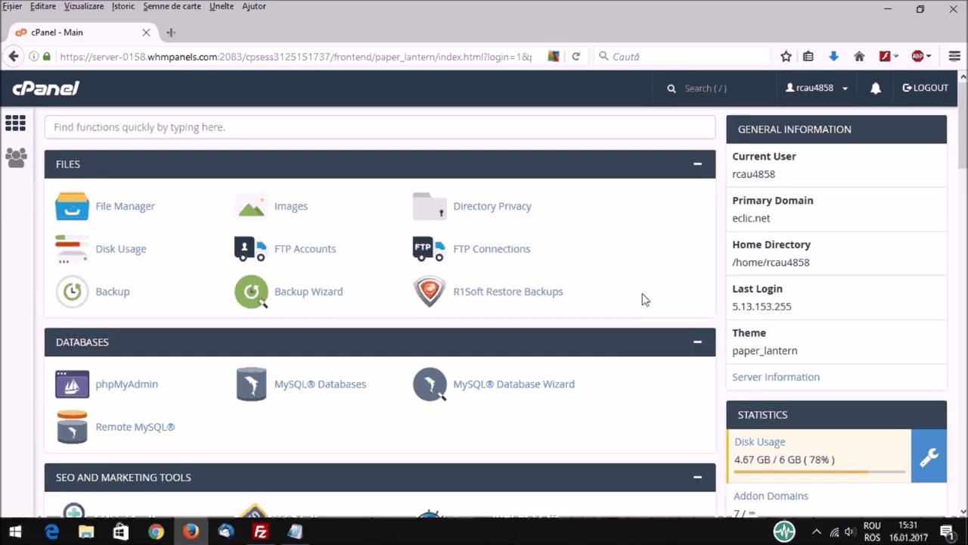
Step: In FTP Accounts, enter the new account's login and a strong password
click(305, 248)
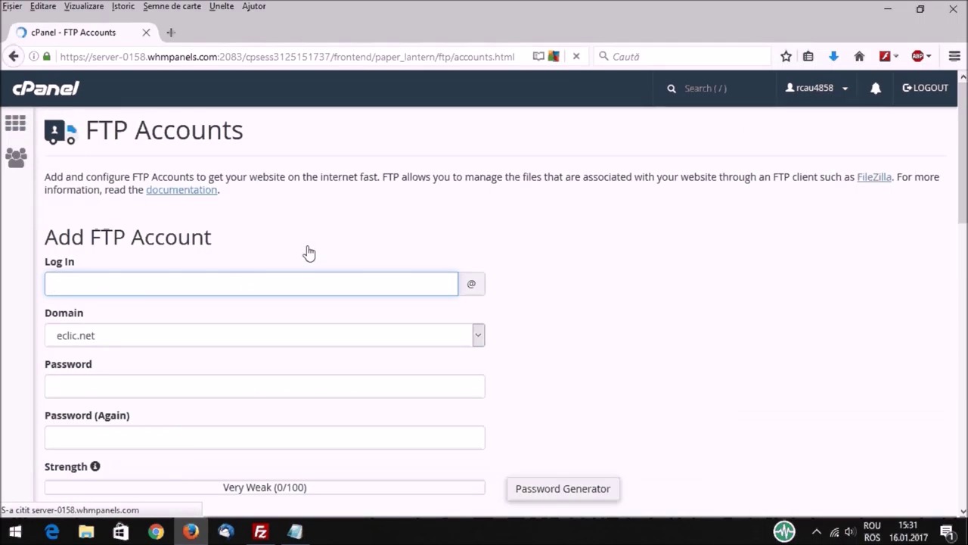
text(wpt)
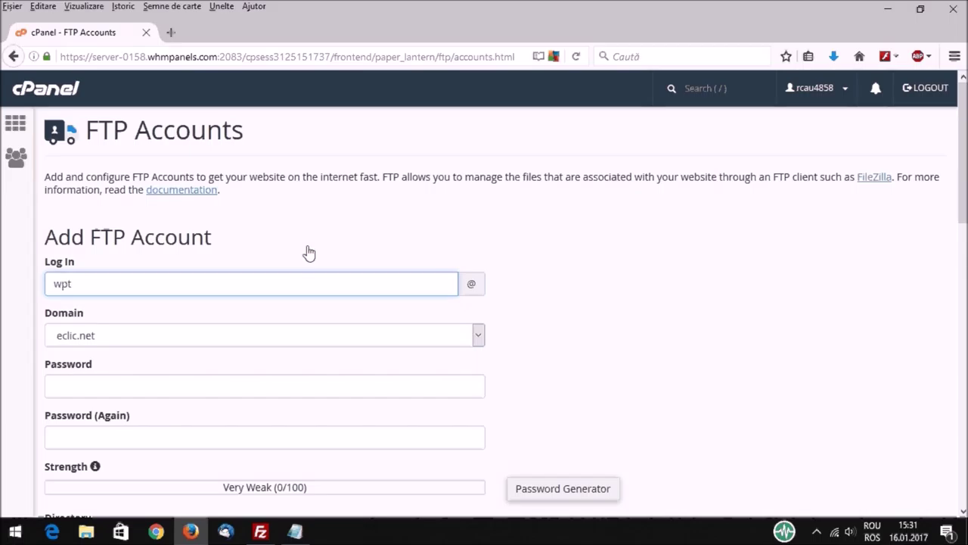
click(118, 390)
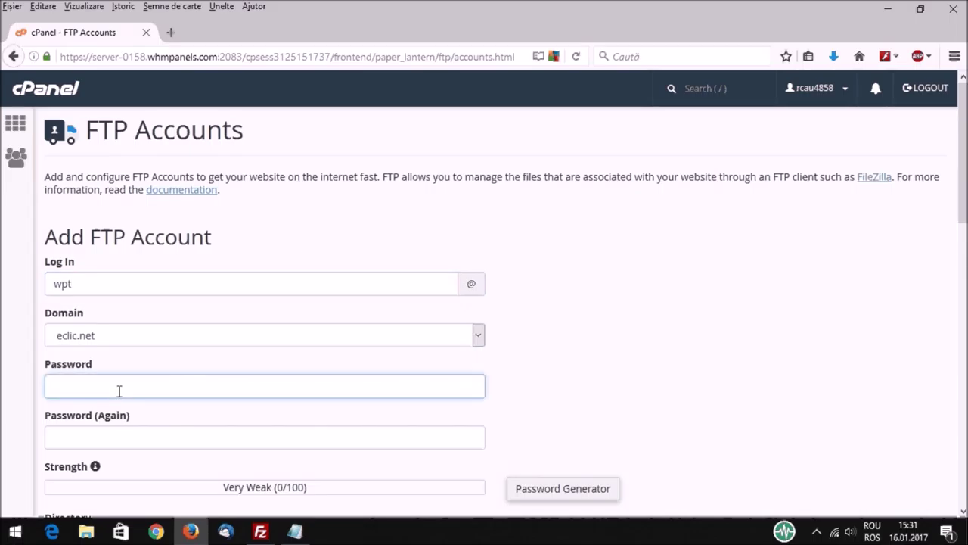
text(••••••••••••)
key(Tab)
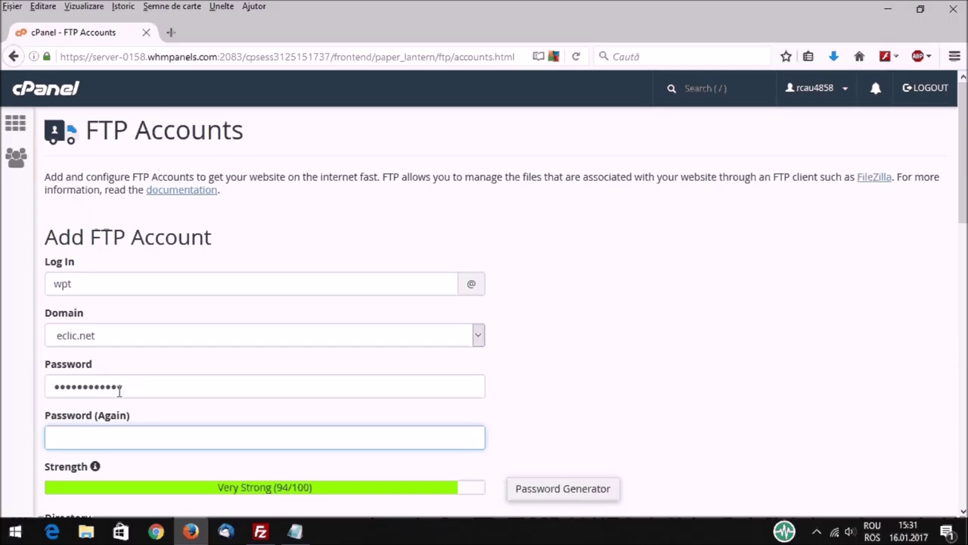
text(••••••••••••)
Step: Set the FTP account directory to public_html/tutorials/wordpress
scroll(207, 340, down, 3)
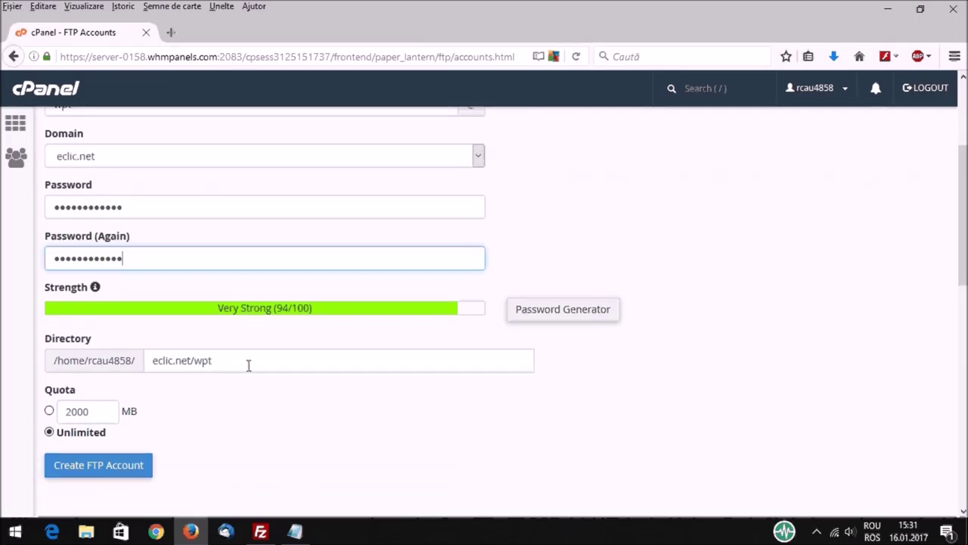
drag(248, 364, 136, 363)
text(pub)
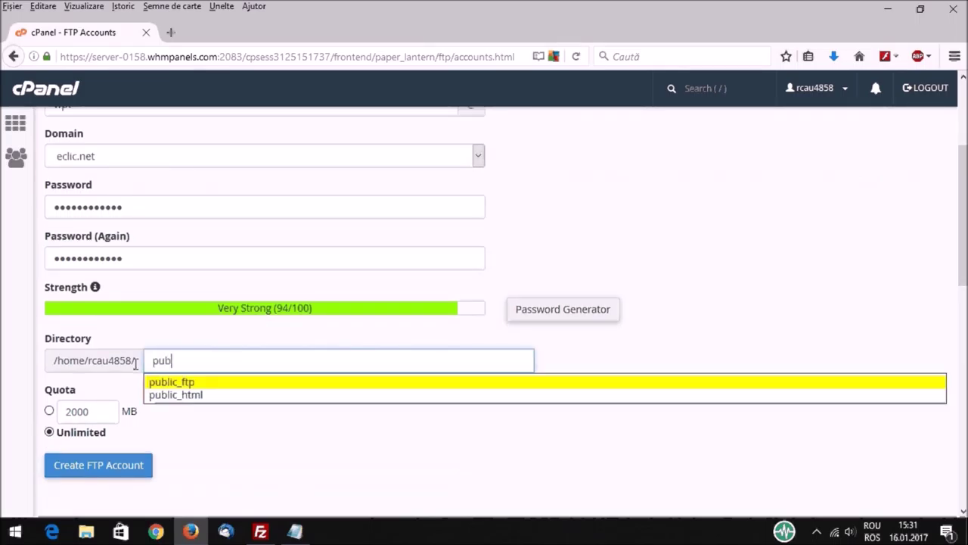
click(168, 395)
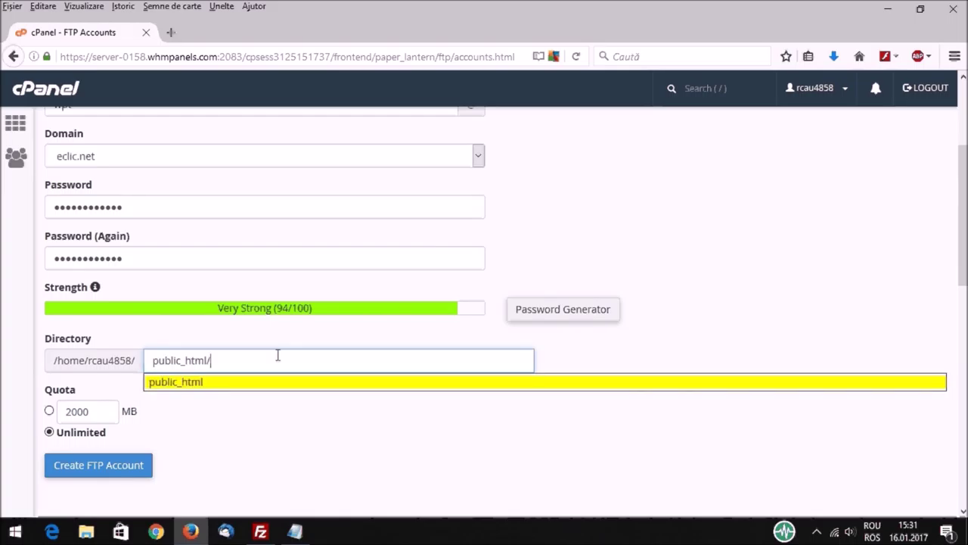
text(tu)
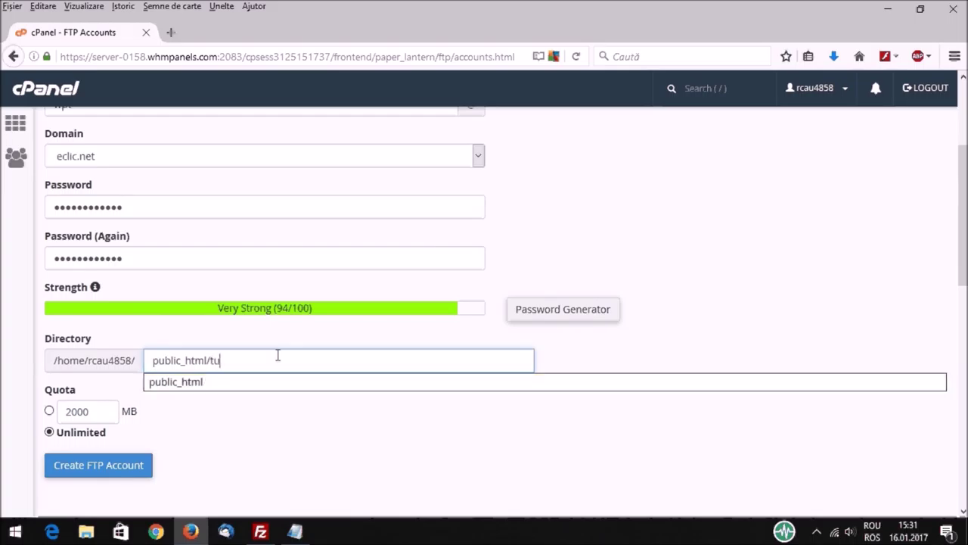
click(270, 382)
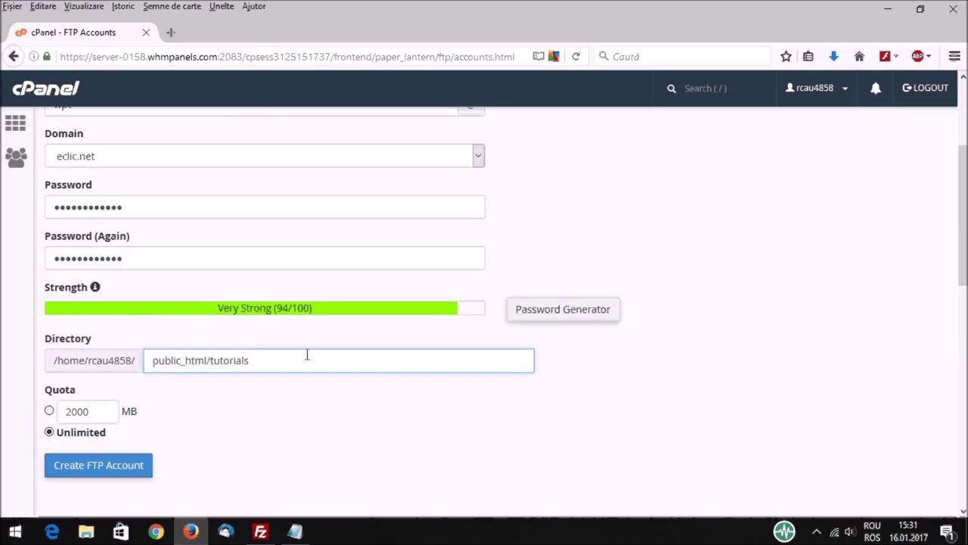
text(/)
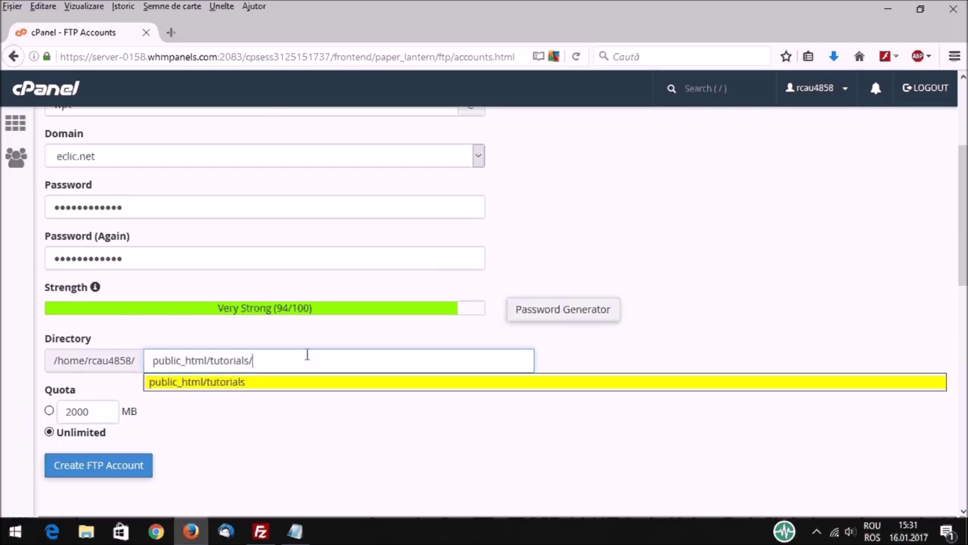
text(wo)
click(303, 386)
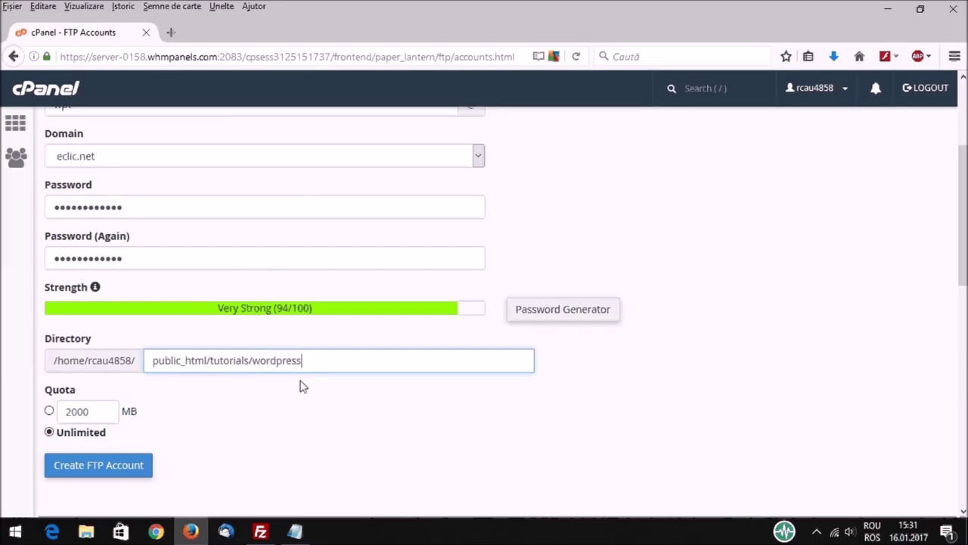
drag(149, 361, 208, 360)
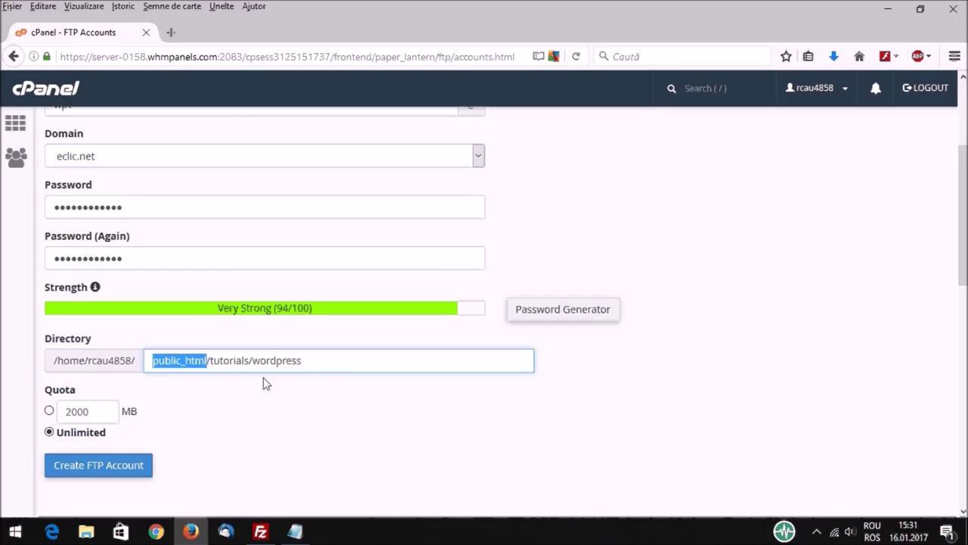
click(295, 531)
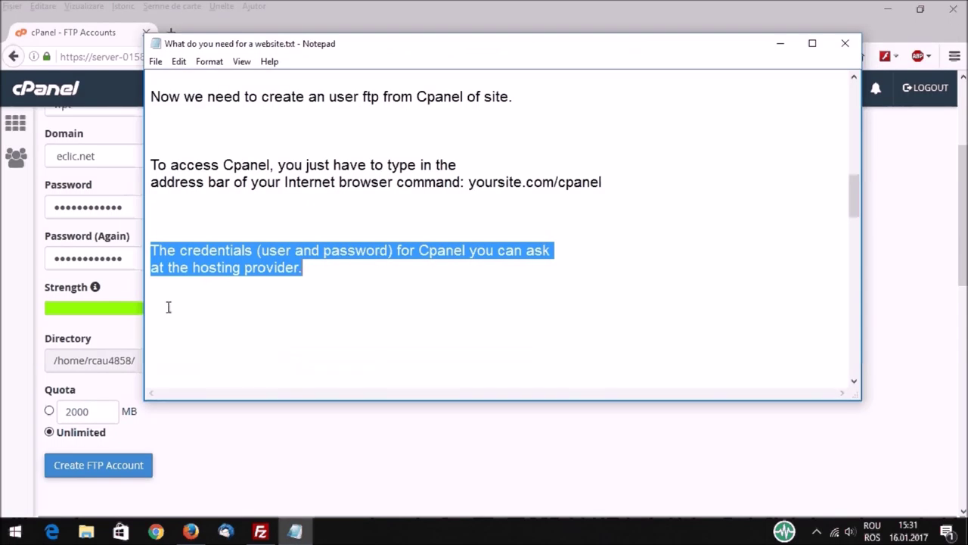
Step: Write 'We have to specify the directory for acces at ftp' below the existing notes
click(203, 310)
key(Return)
key(Return)
key(Return)
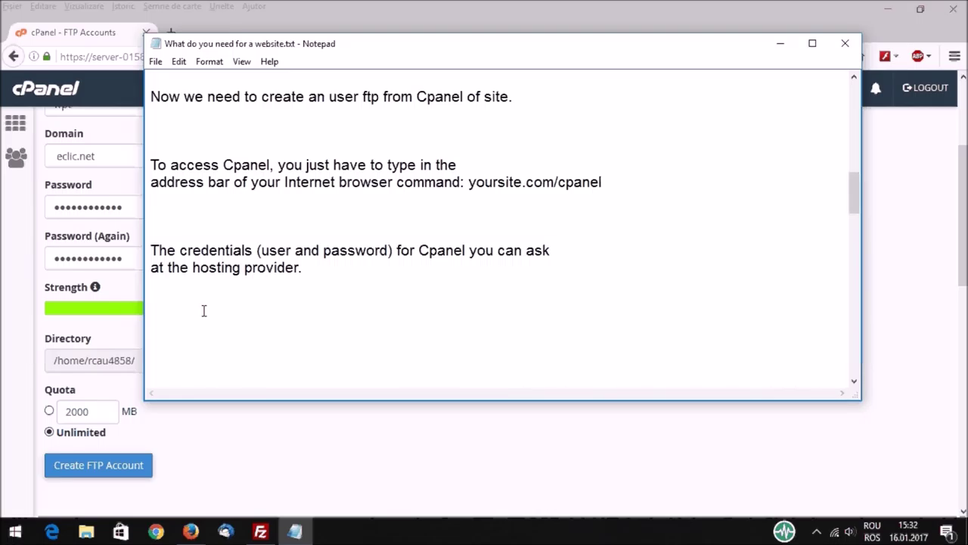
key(Return)
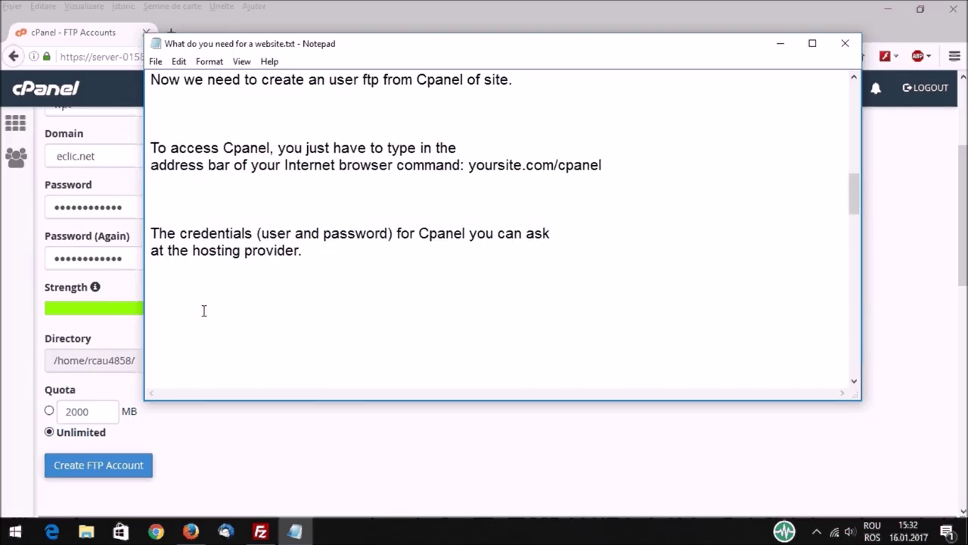
text(We hab)
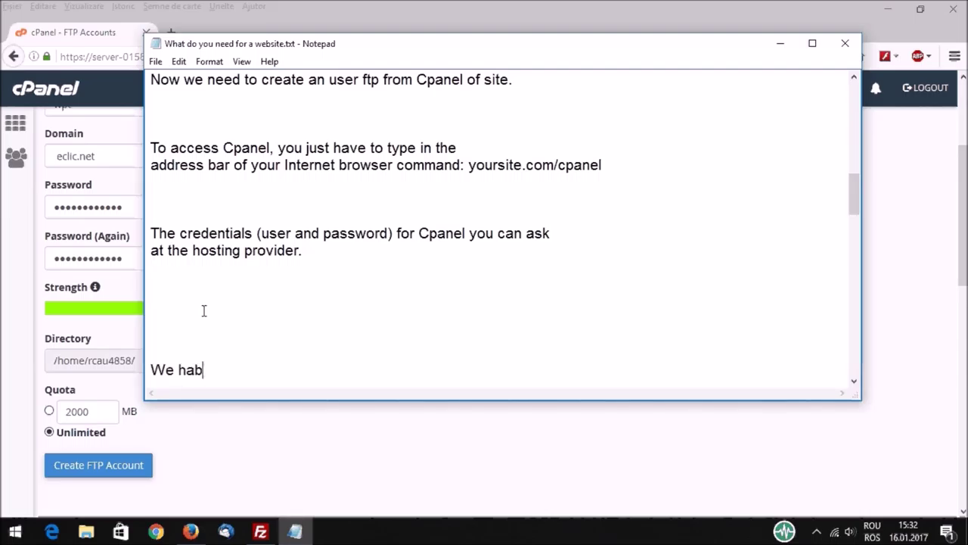
key(BackSpace)
text(ve to specify)
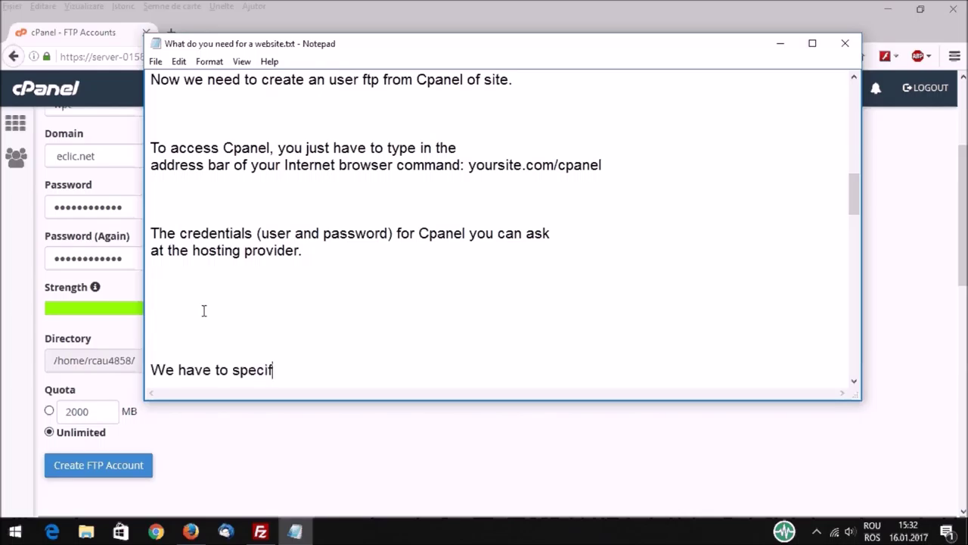
text( the)
text(directory)
text( f)
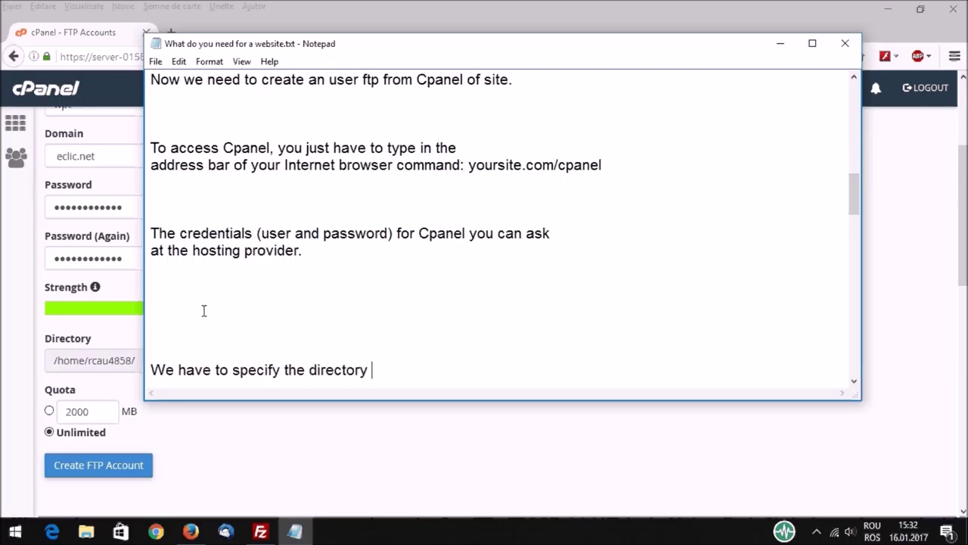
text(or acces a)
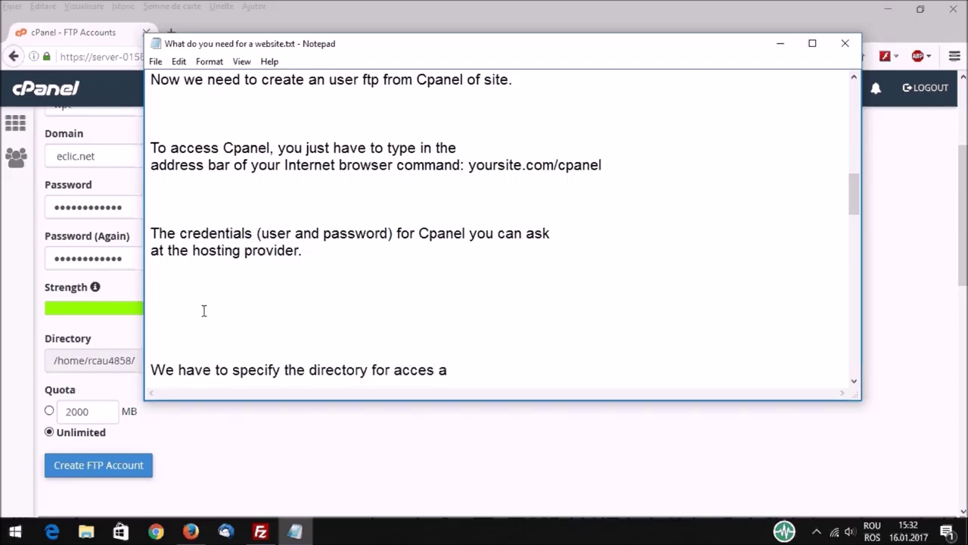
text(t)
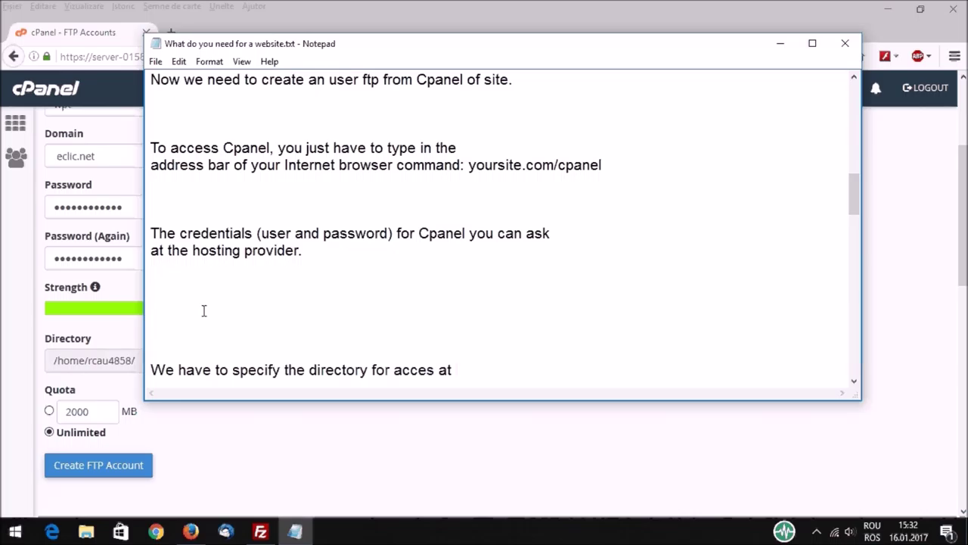
text( ftp)
key(Return)
key(Return)
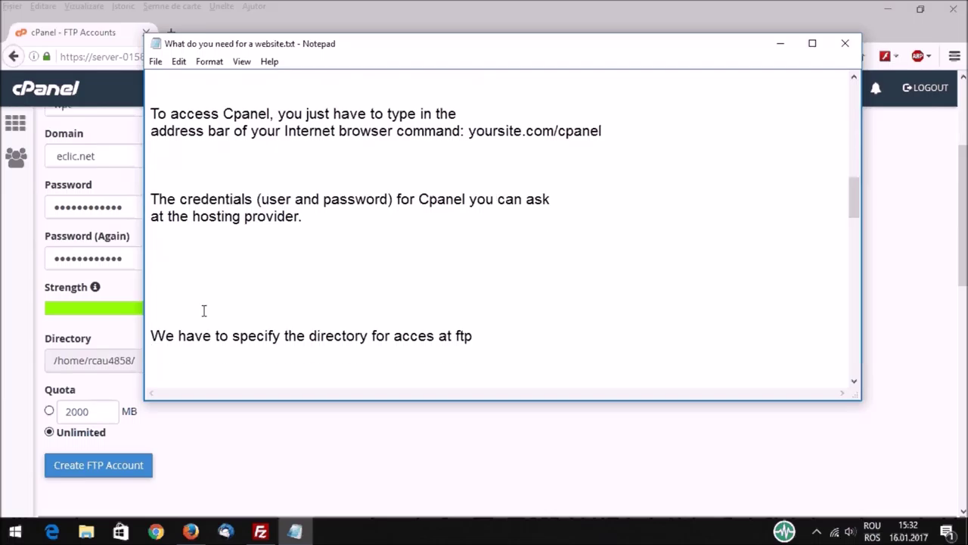
Step: Add the line 'The root directory is:' beneath it
text(By)
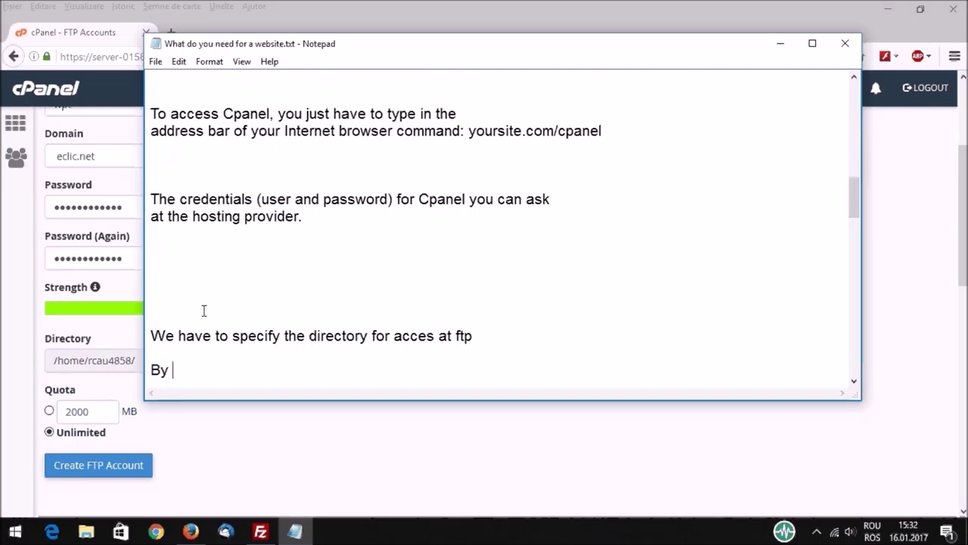
text(defau)
key(BackSpace)
key(BackSpace)
key(BackSpace)
key(BackSpace)
key(BackSpace)
key(BackSpace)
key(BackSpace)
key(BackSpace)
text(The root direc)
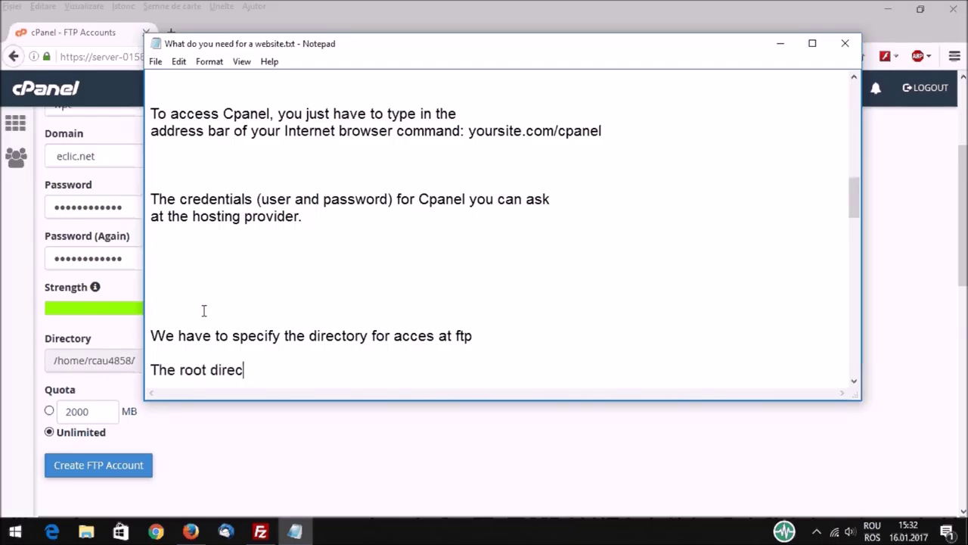
text(tory is:)
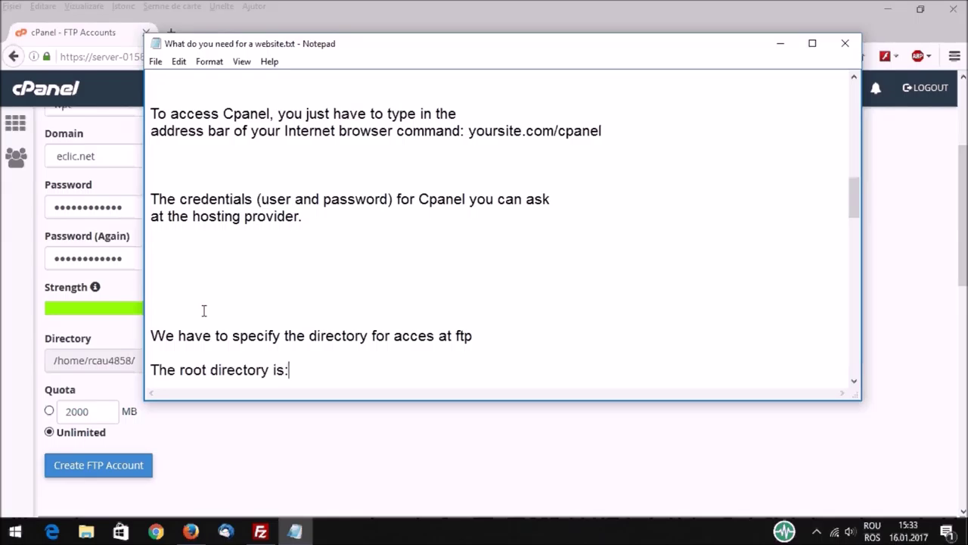
Step: Copy 'public_html' from cPanel's Directory field and paste it after 'The root directory is:'
click(104, 327)
drag(154, 360, 205, 362)
right_click(199, 364)
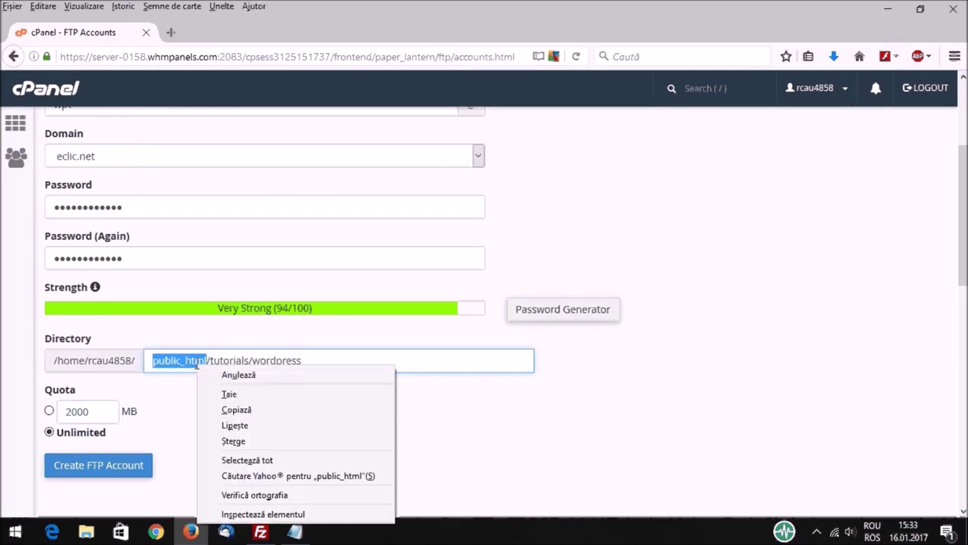
click(252, 409)
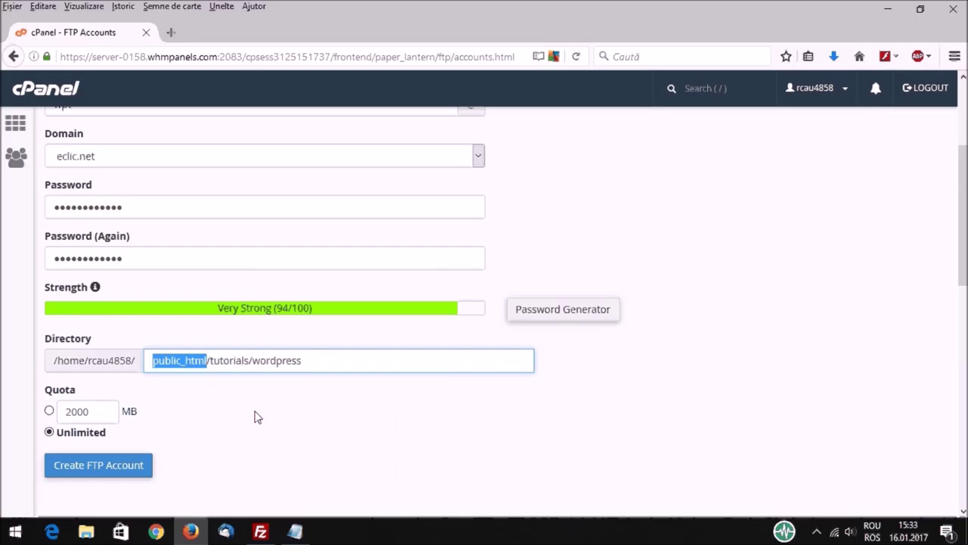
click(295, 531)
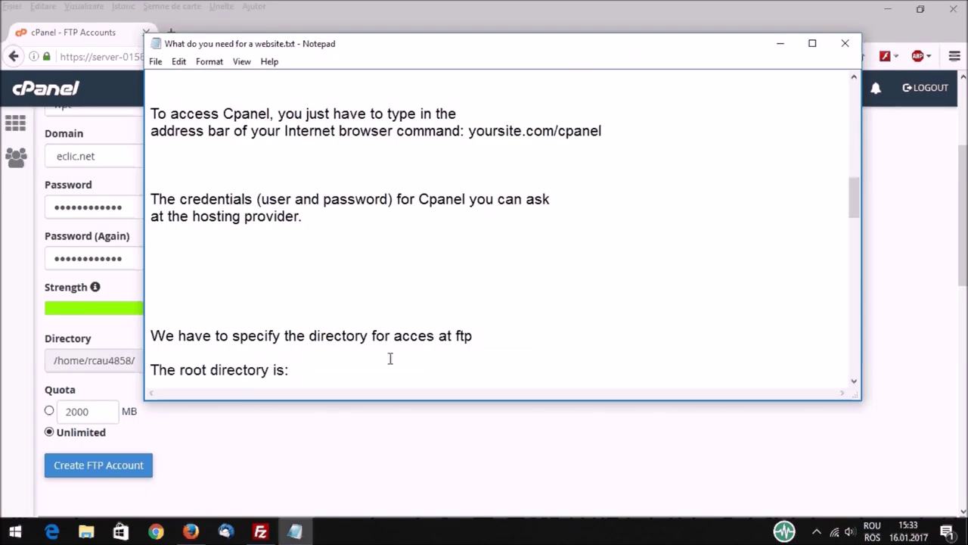
right_click(298, 370)
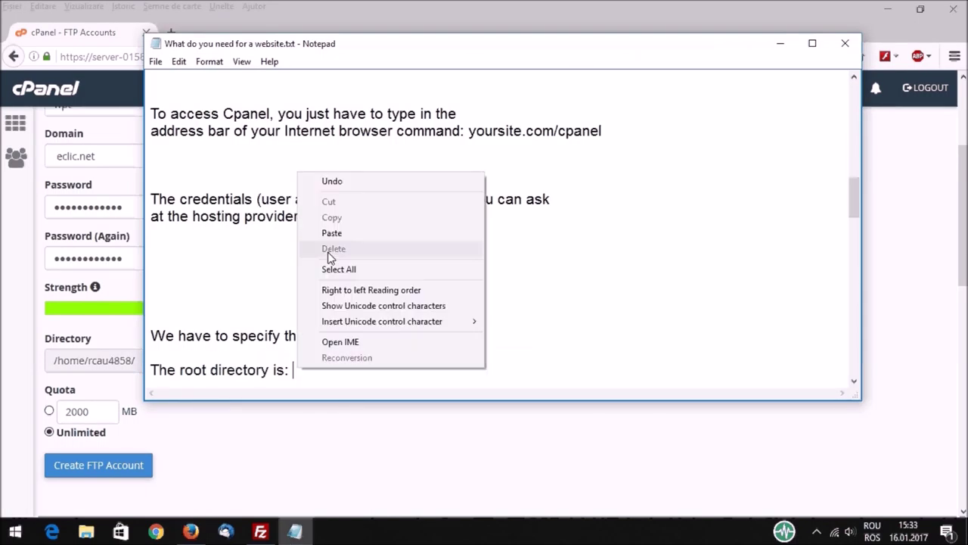
click(374, 242)
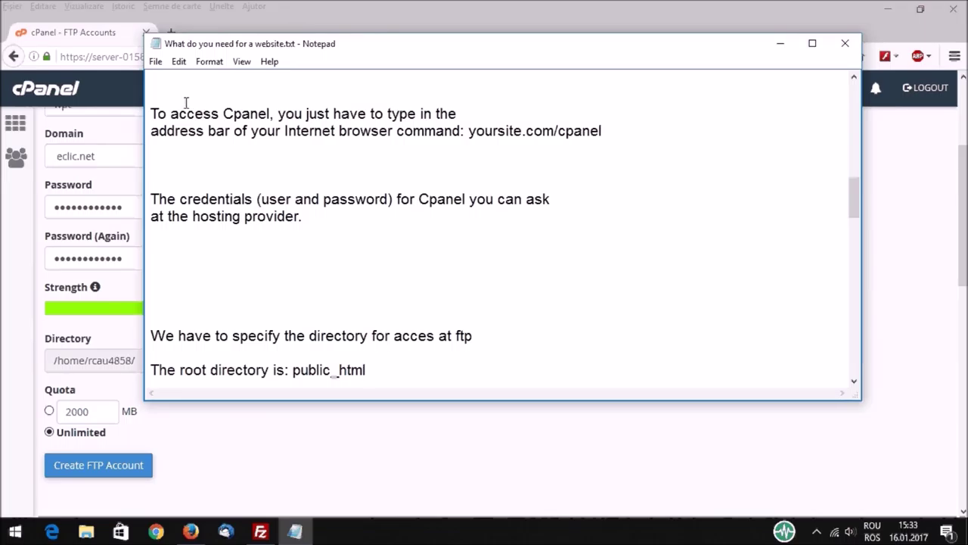
click(189, 534)
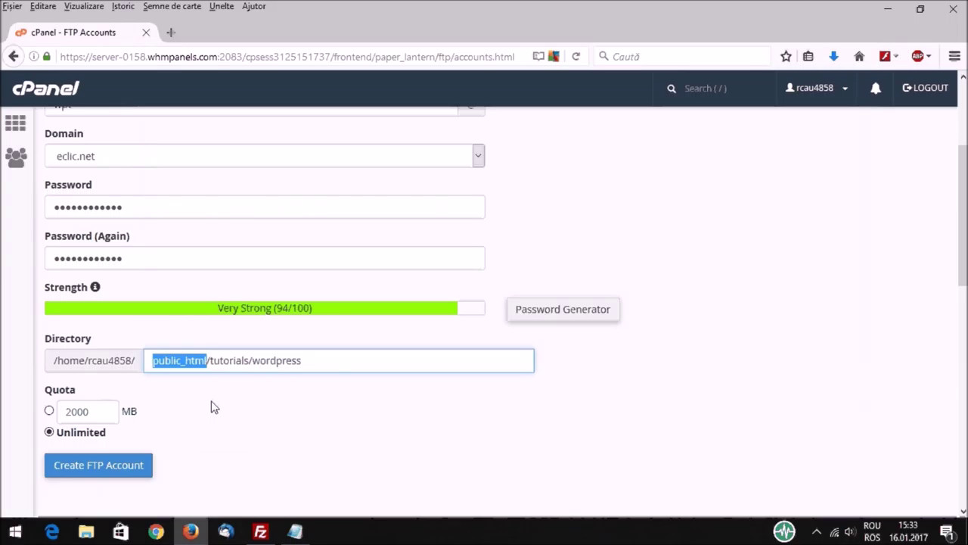
Step: Create the wordpress FTP account and copy its server address ftp.eclic.net from Configure FTP Client
click(89, 466)
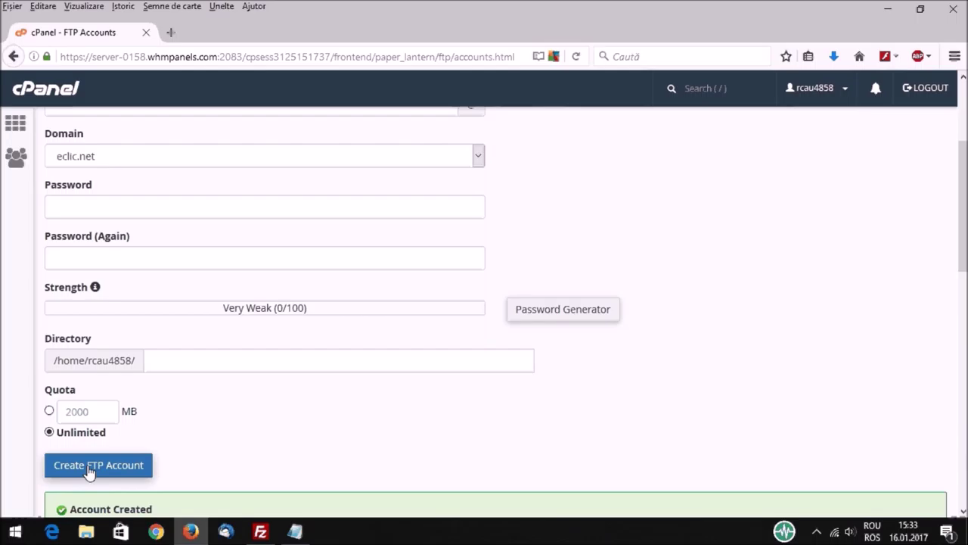
scroll(60, 425, down, 1)
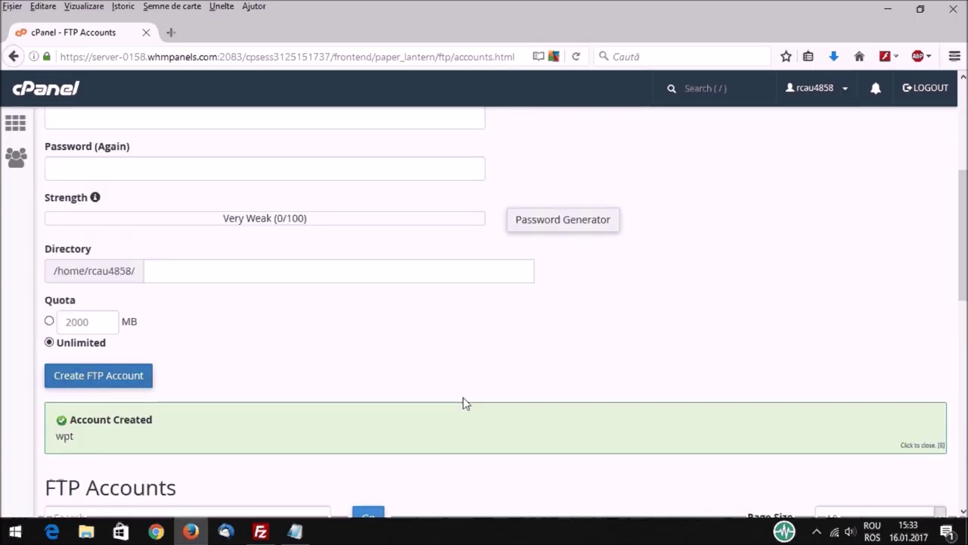
scroll(421, 447, down, 5)
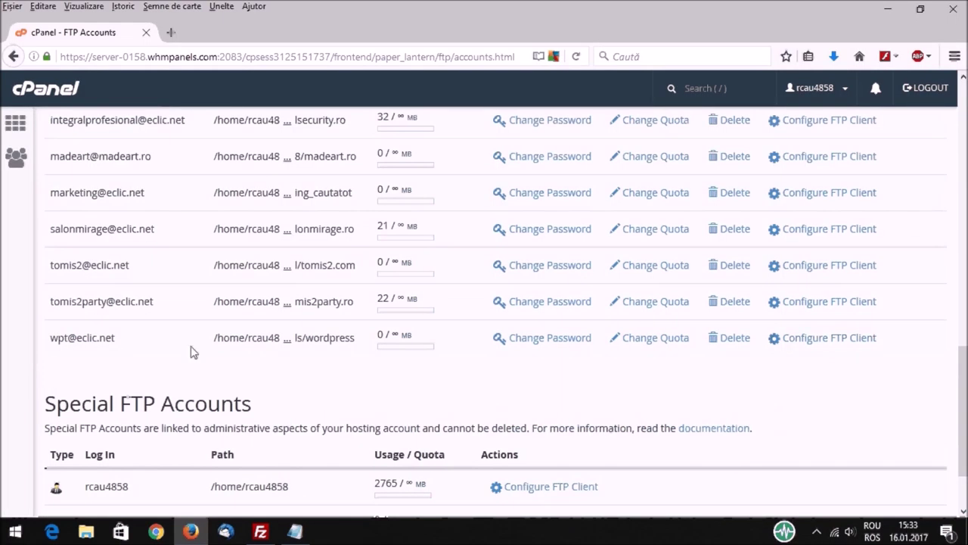
click(830, 338)
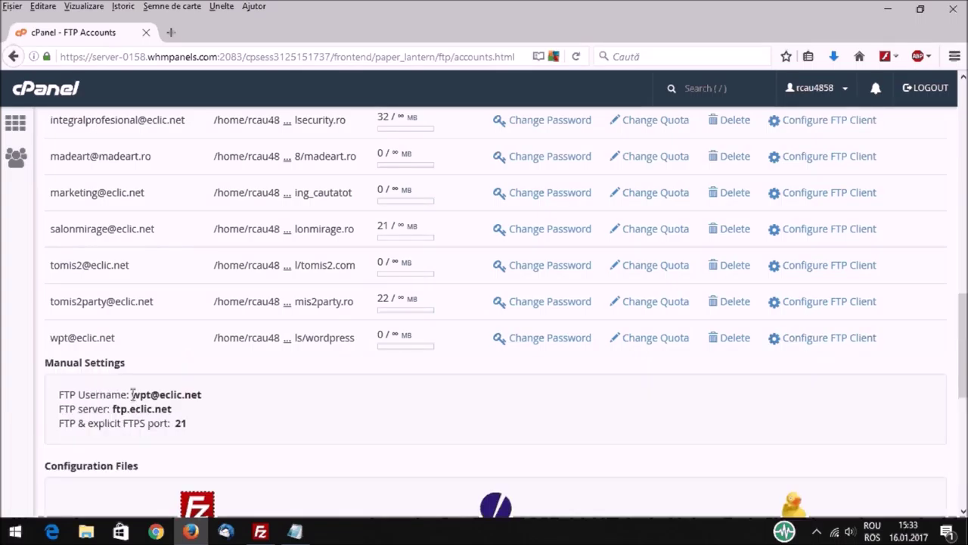
drag(113, 408, 172, 408)
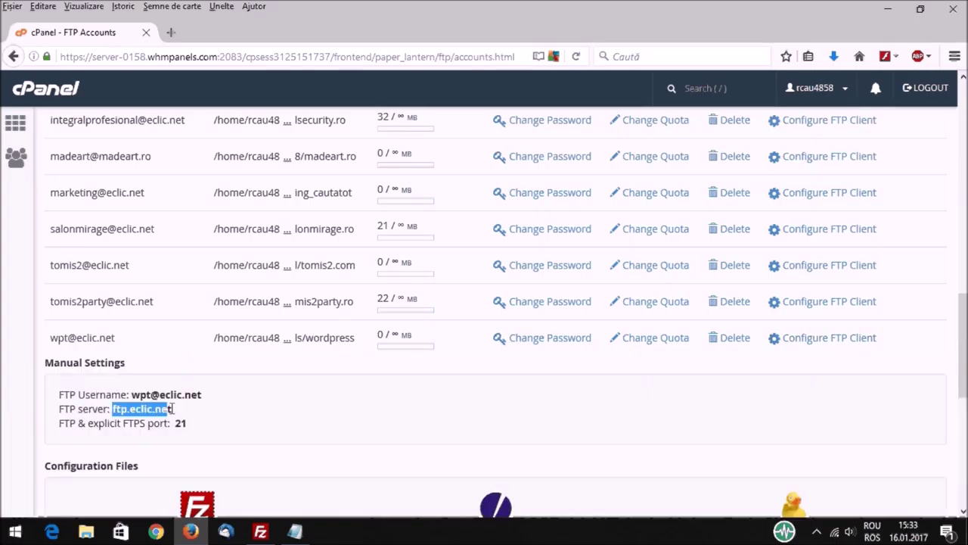
scroll(173, 409, down, 1)
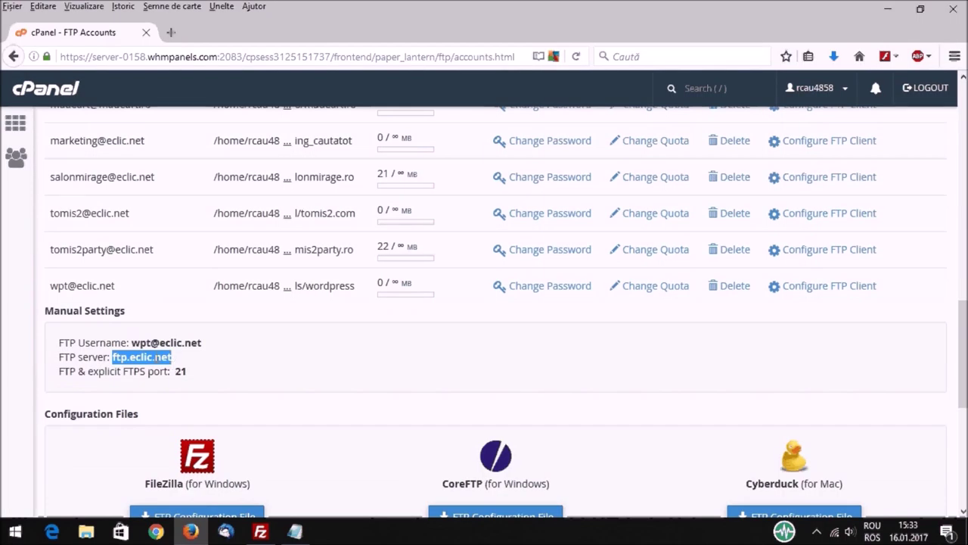
right_click(156, 356)
click(223, 463)
Step: Paste ftp.eclic.net into FileZilla's Host field
click(261, 527)
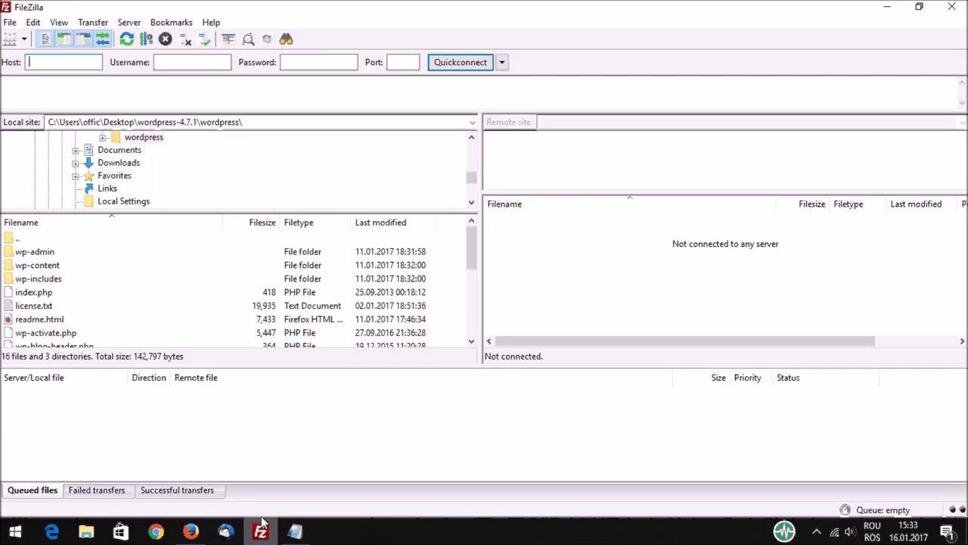
right_click(37, 61)
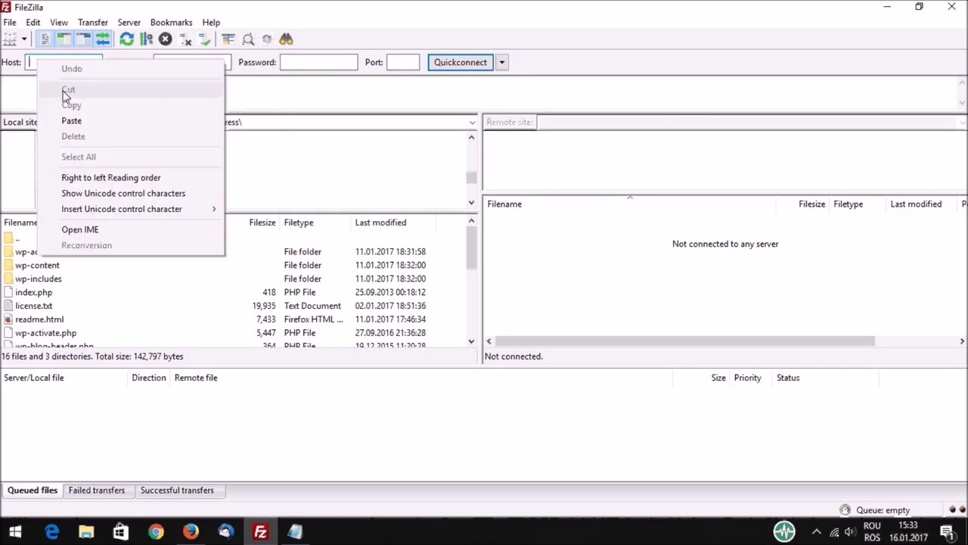
click(71, 121)
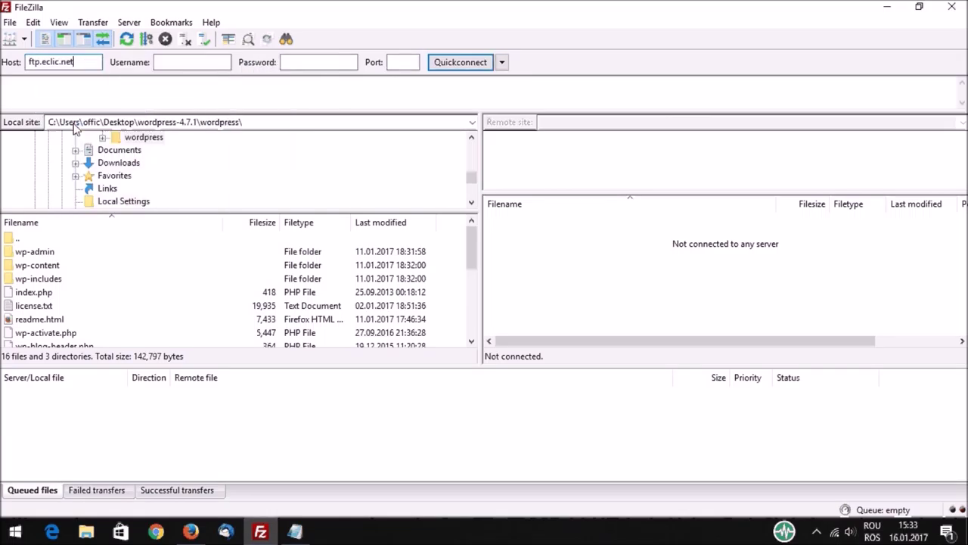
Step: Copy the FTP username from cPanel and paste it into FileZilla's Username field
click(200, 534)
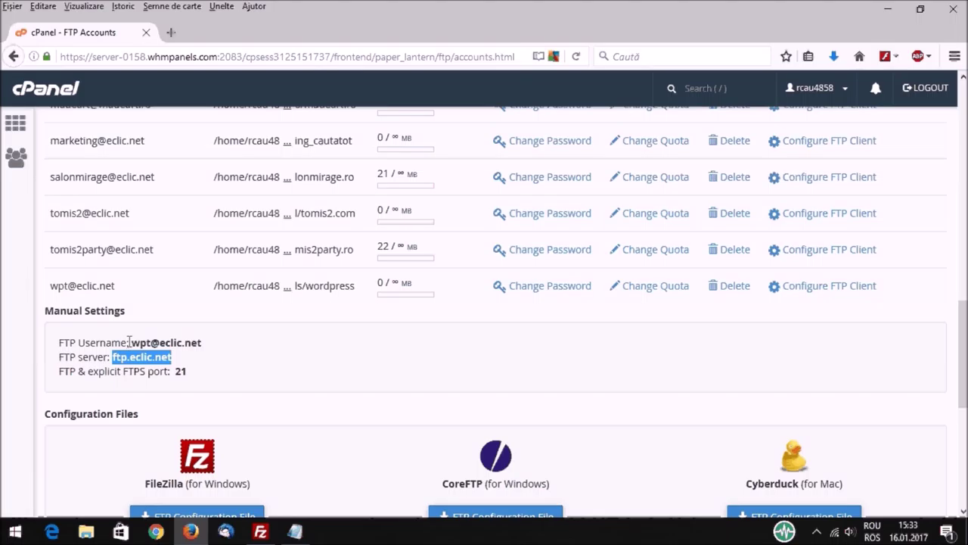
drag(131, 342, 203, 346)
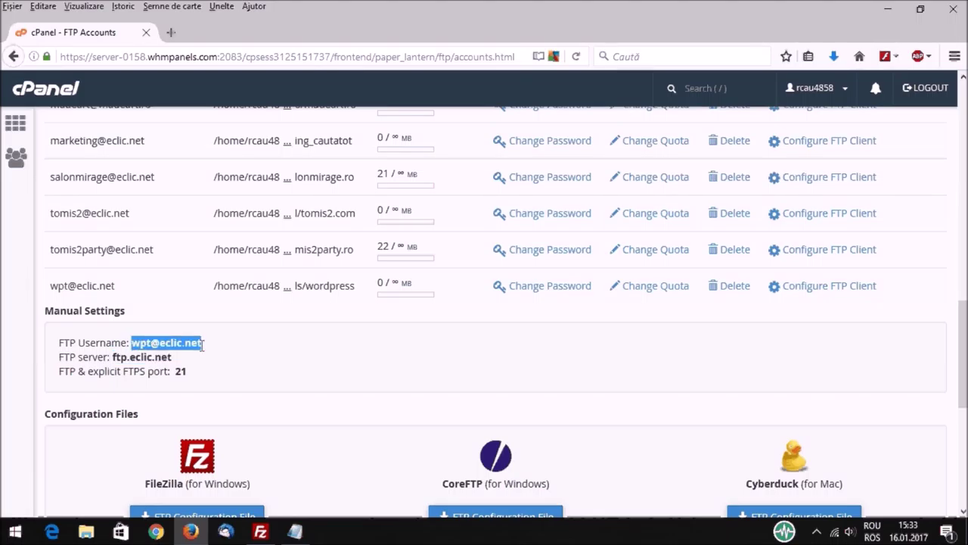
right_click(198, 345)
click(235, 353)
click(295, 531)
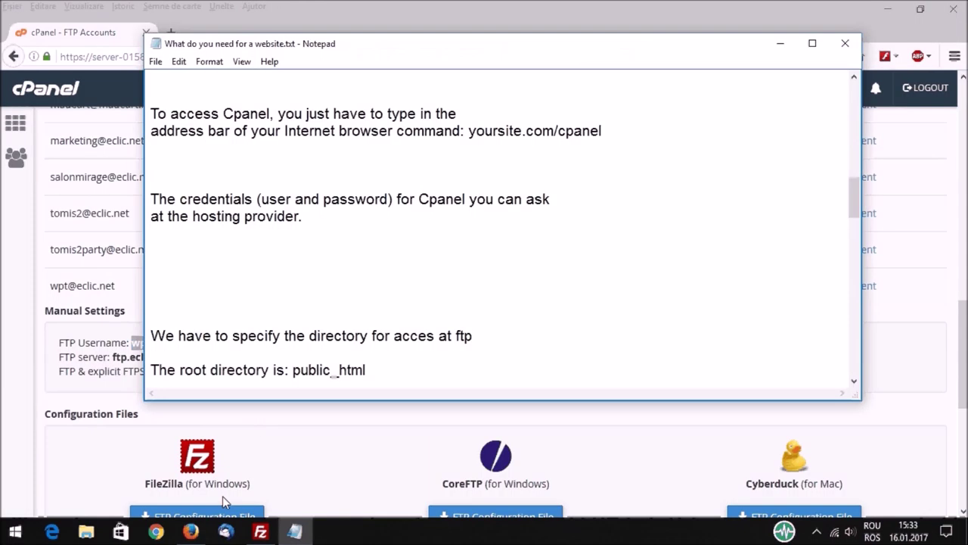
click(190, 531)
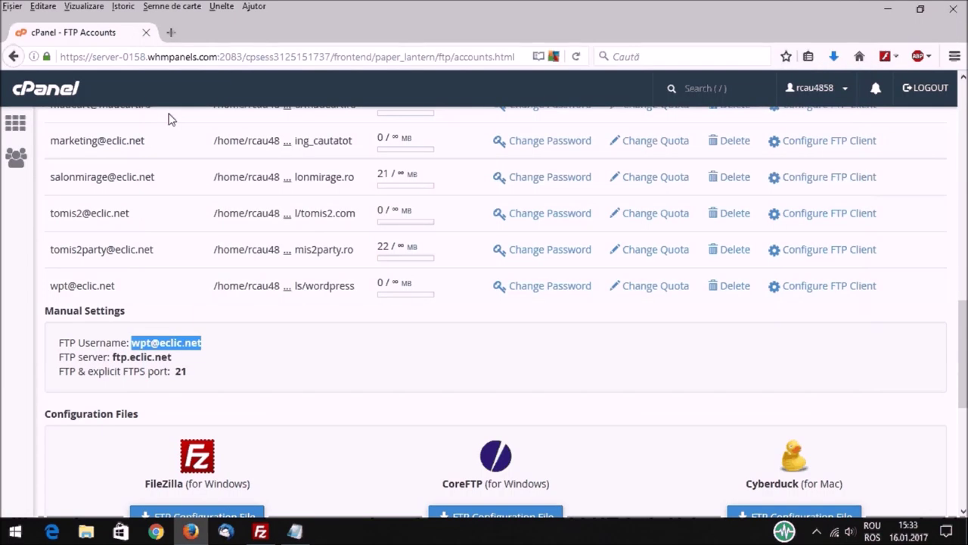
click(261, 532)
click(163, 62)
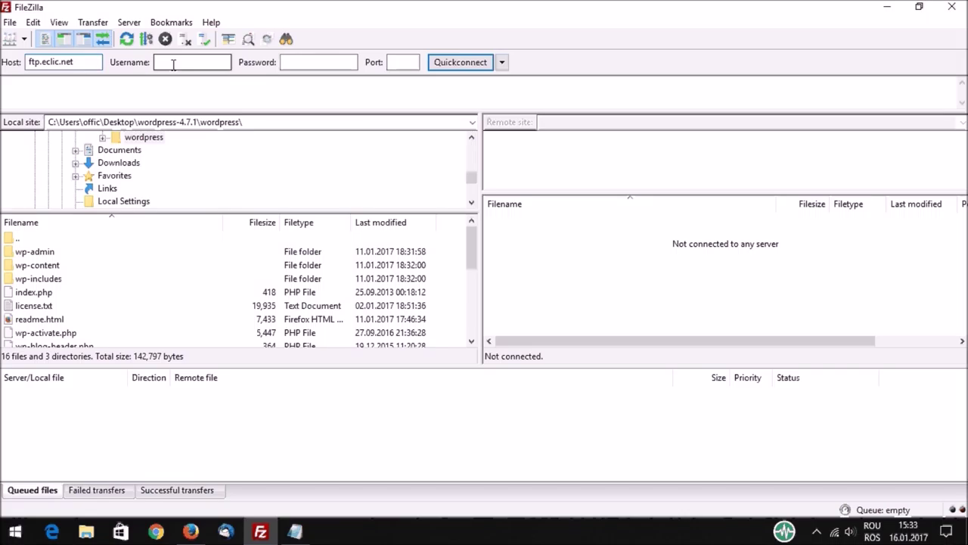
right_click(173, 61)
click(208, 120)
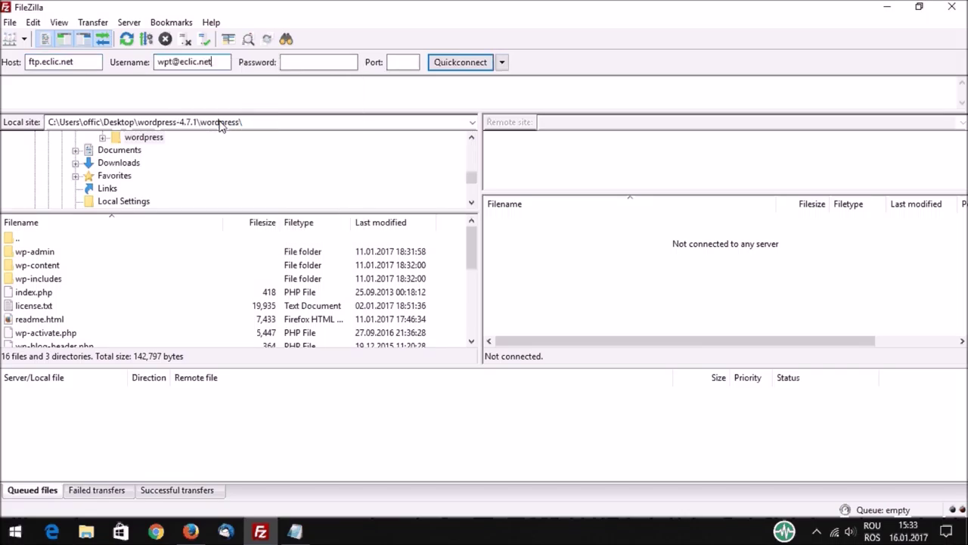
click(313, 63)
click(294, 529)
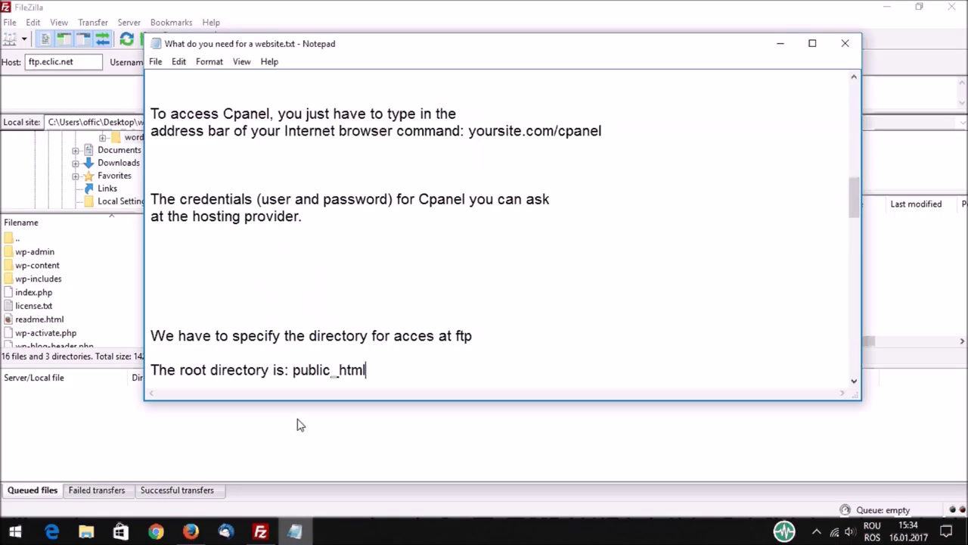
Step: Enter the FTP account password in FileZilla and Quickconnect to ftp.eclic.net
scroll(389, 280, down, 4)
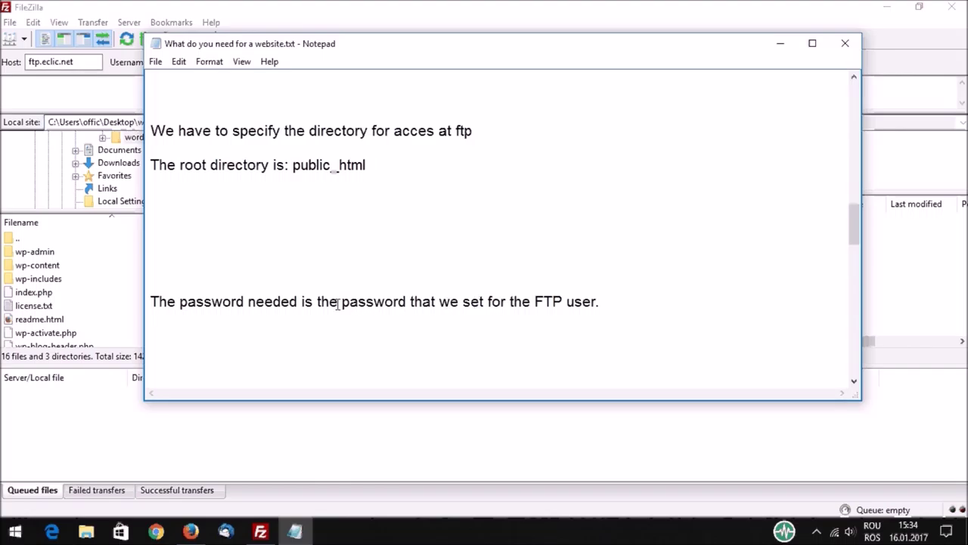
drag(343, 302, 600, 295)
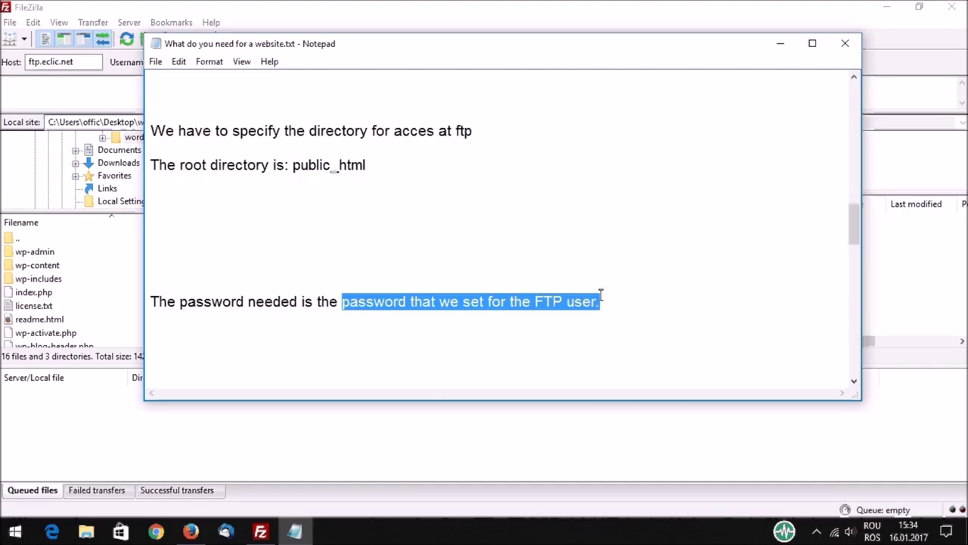
key(alt+Tab)
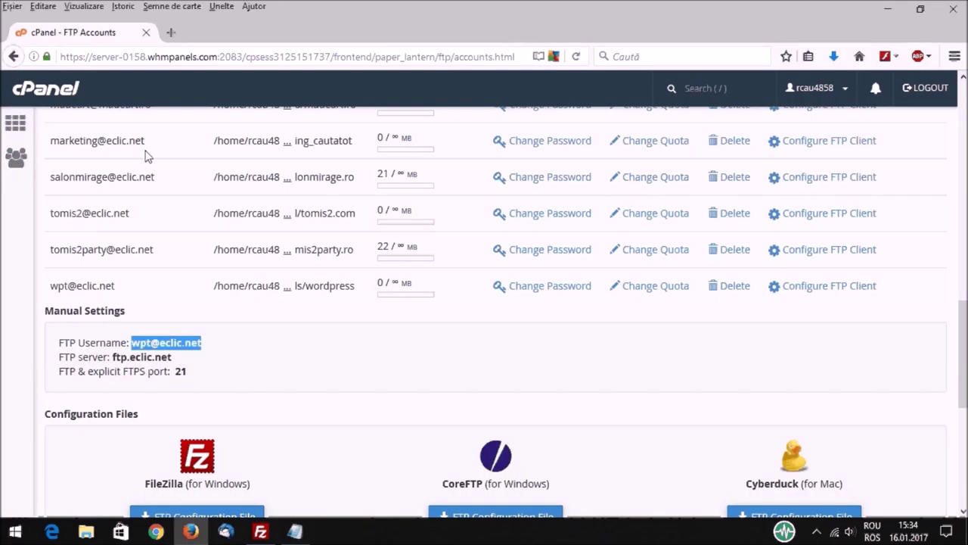
key(alt+Tab)
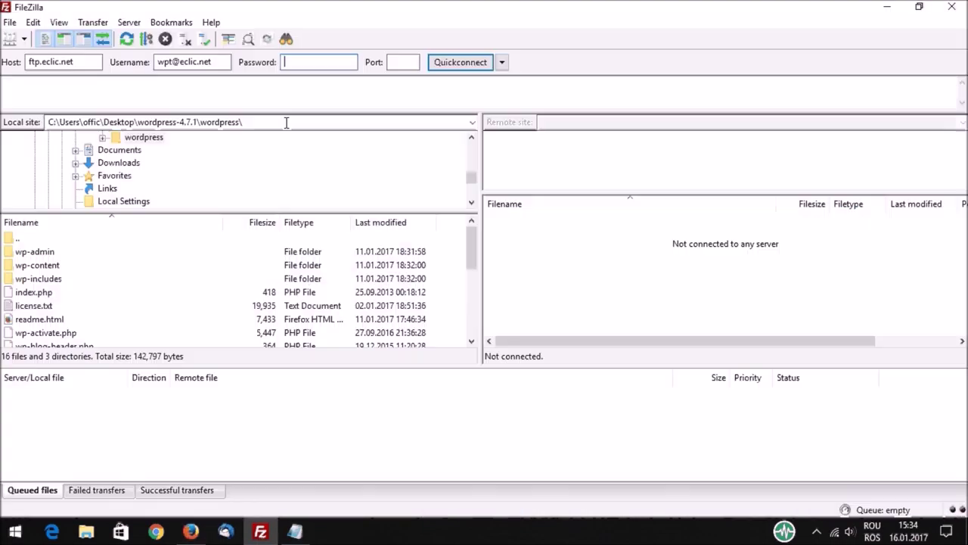
text(•••••••••••••)
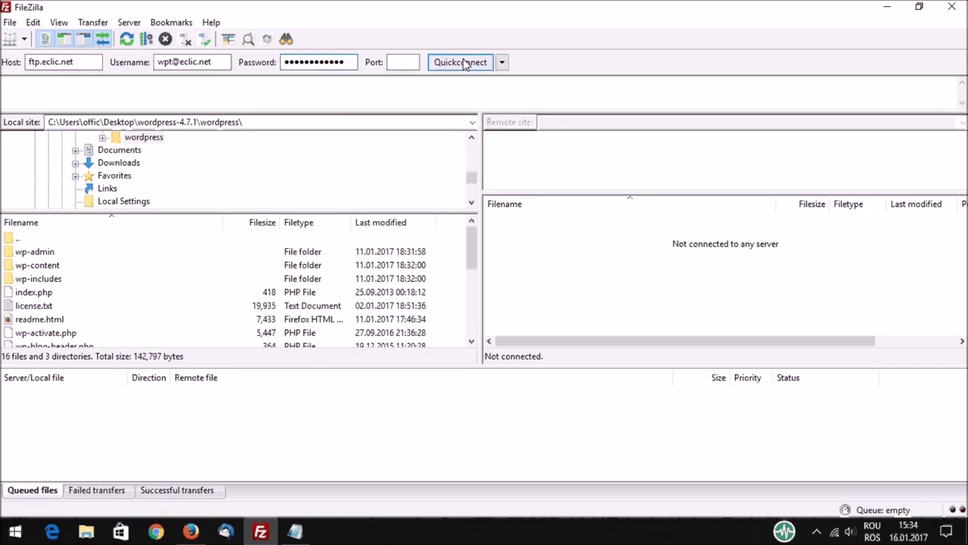
click(464, 62)
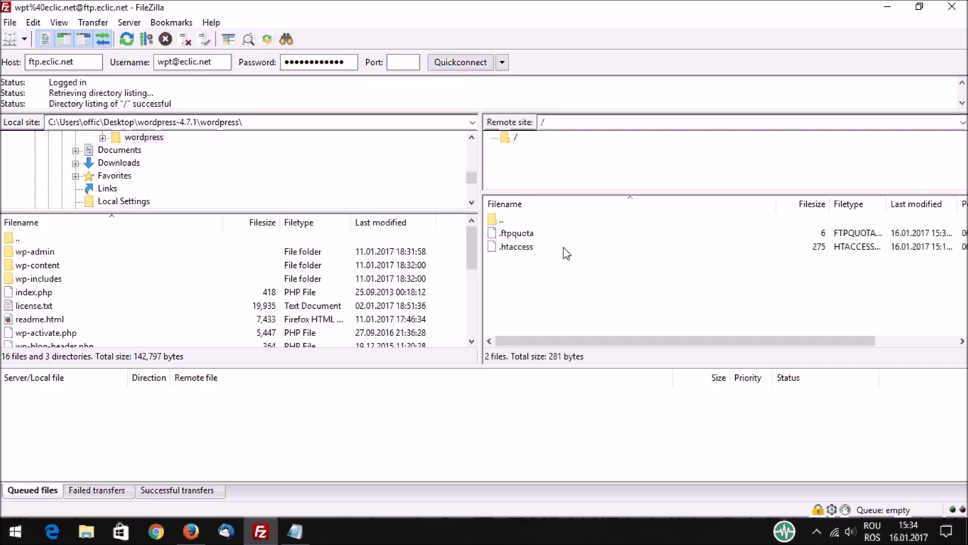
Step: Select everything in Desktop\wordpress-4.7.1\wordpress and drag it onto the remote root directory
drag(472, 179, 472, 140)
click(43, 140)
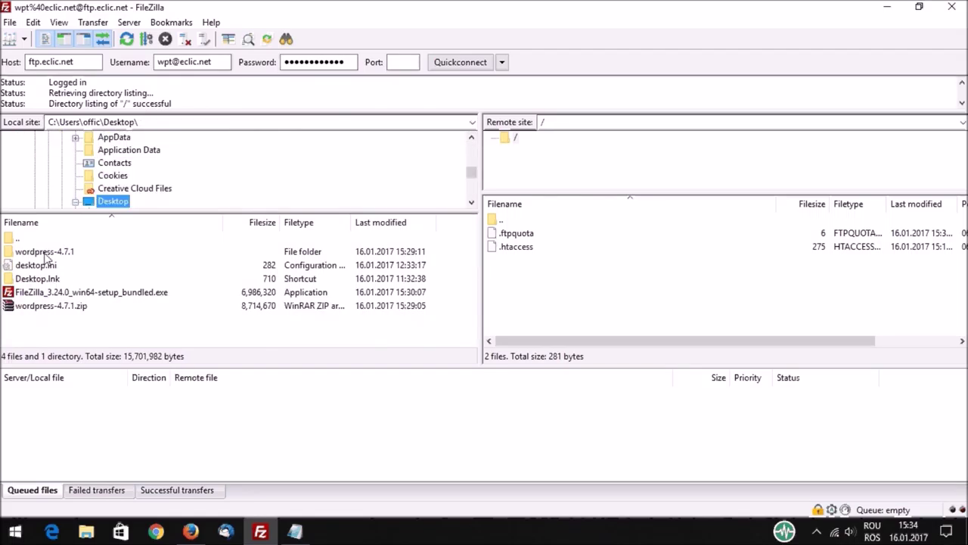
double_click(44, 254)
double_click(44, 254)
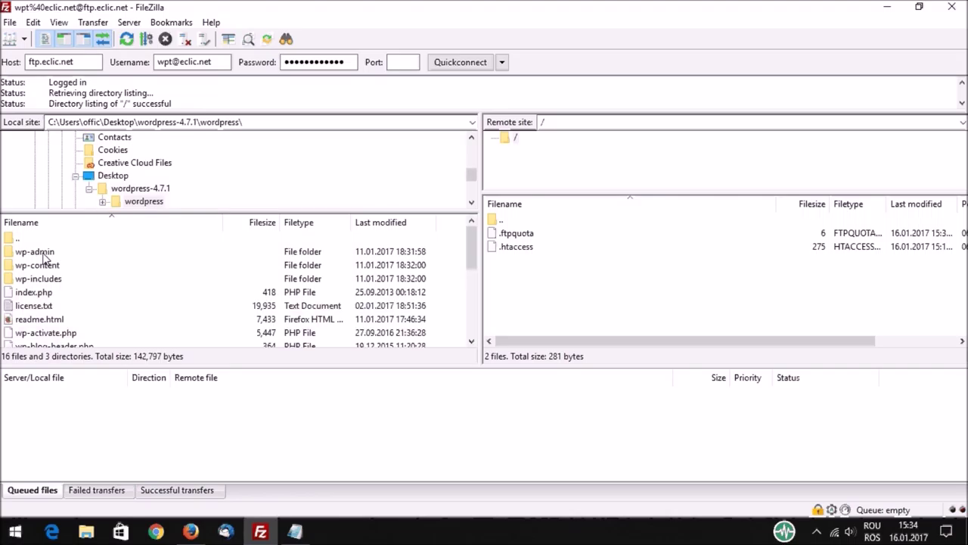
click(44, 257)
key(ctrl+a)
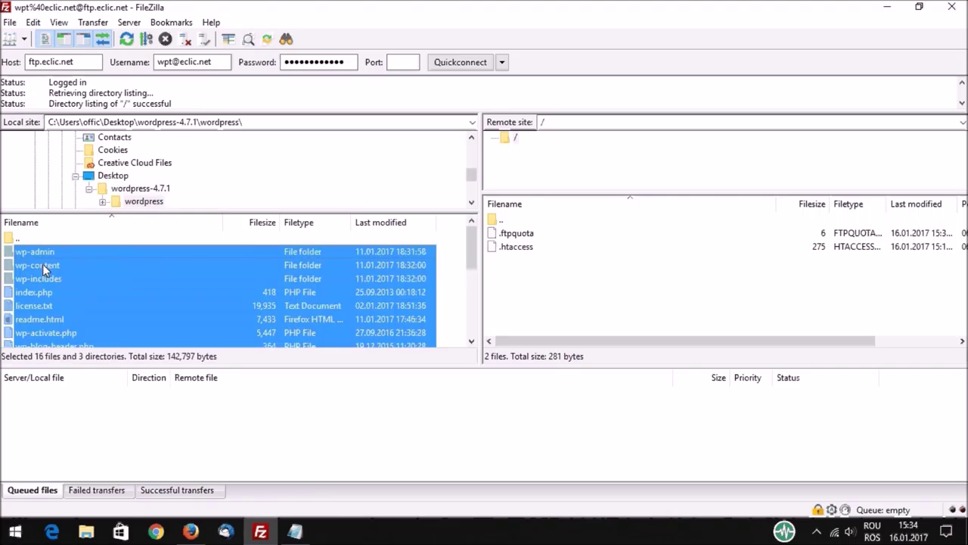
drag(42, 264, 533, 287)
drag(613, 284, 614, 284)
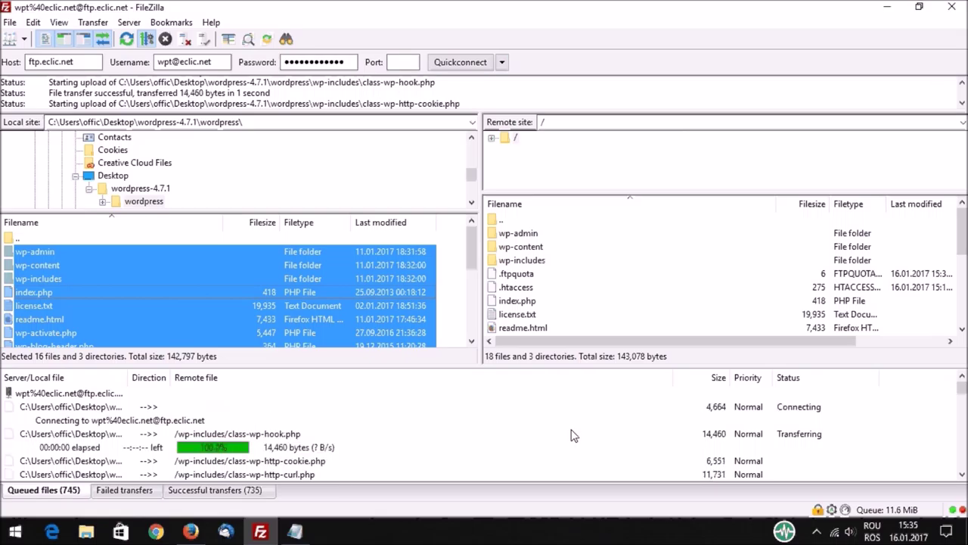
Step: Overwrite all existing server files so the WordPress upload finishes with all 1480 transfers
click(573, 303)
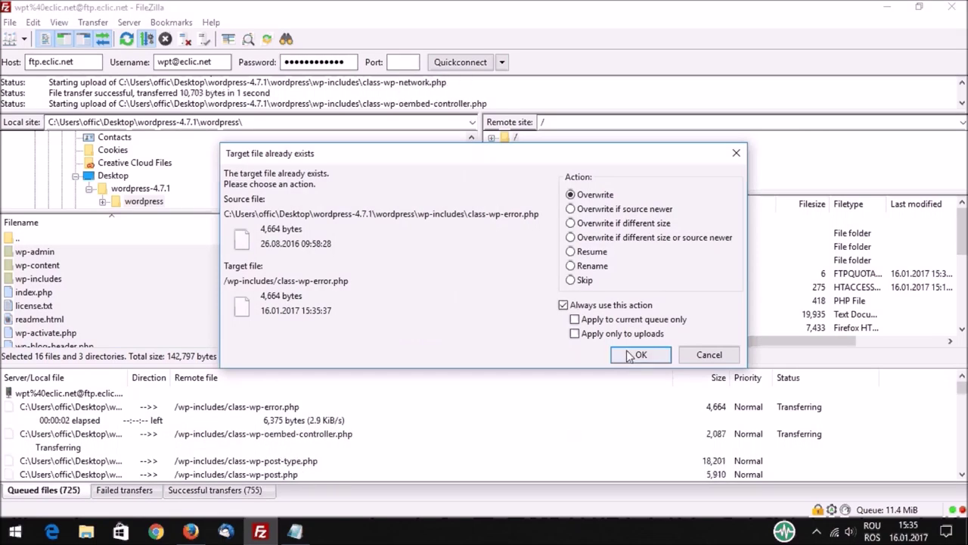
click(639, 355)
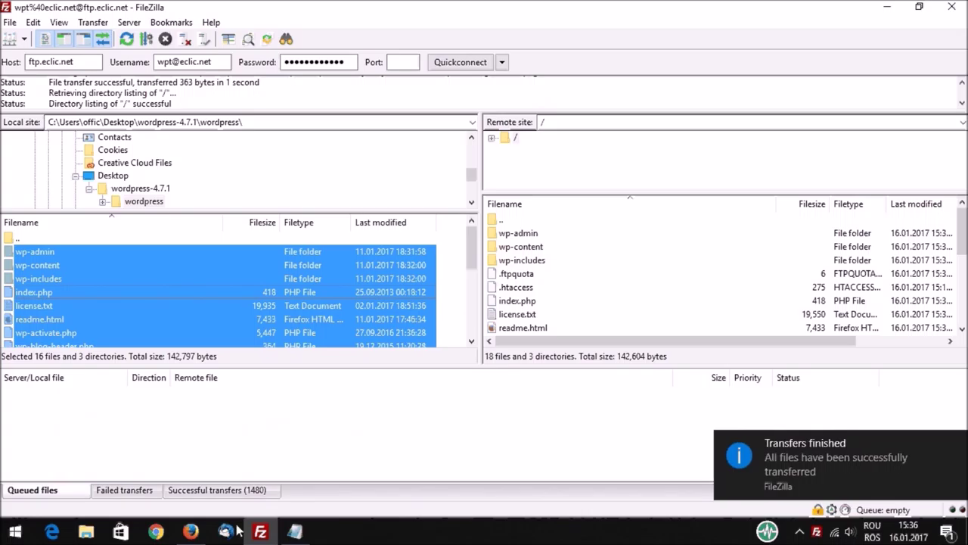
click(294, 531)
Step: Read Notepad's note on creating a database and user, then return to cPanel's FTP Accounts page
scroll(416, 288, down, 2)
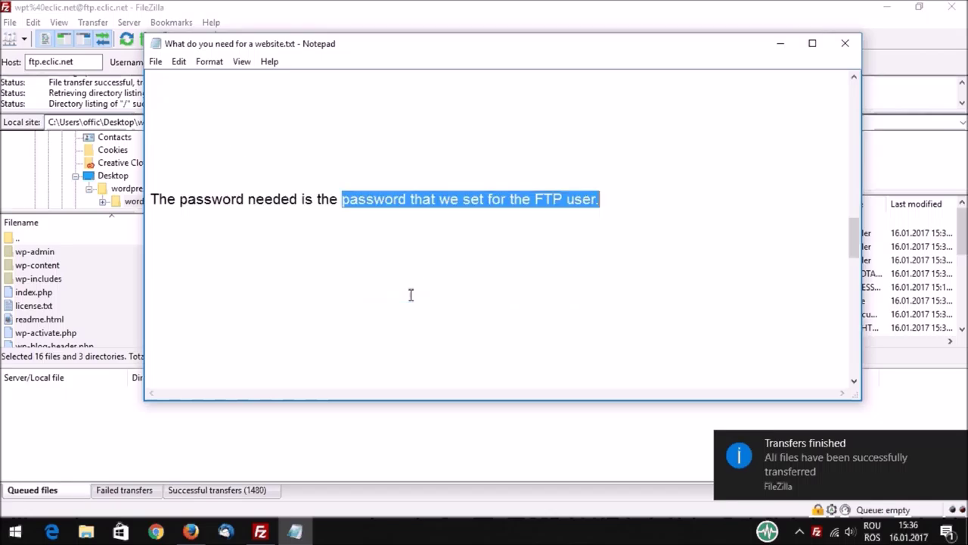
scroll(391, 319, down, 5)
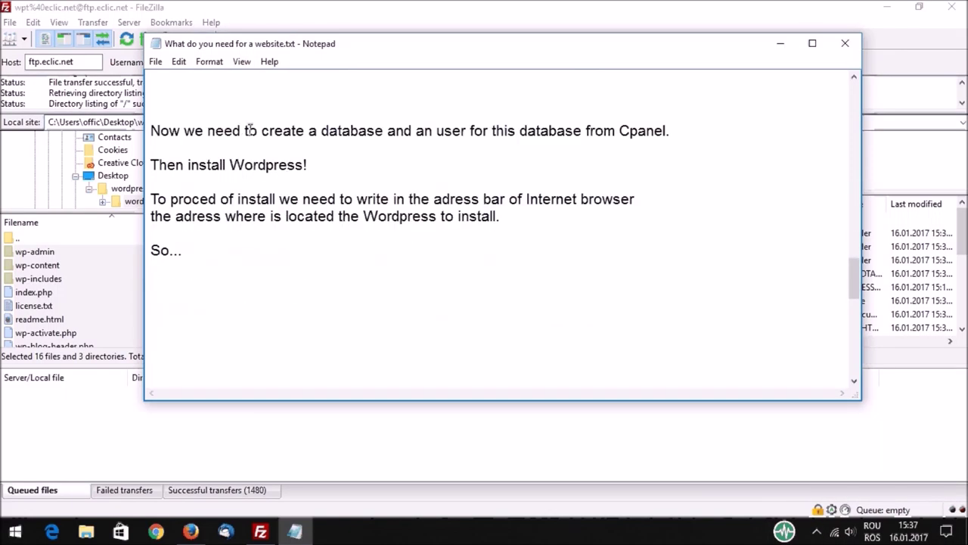
drag(261, 130, 681, 129)
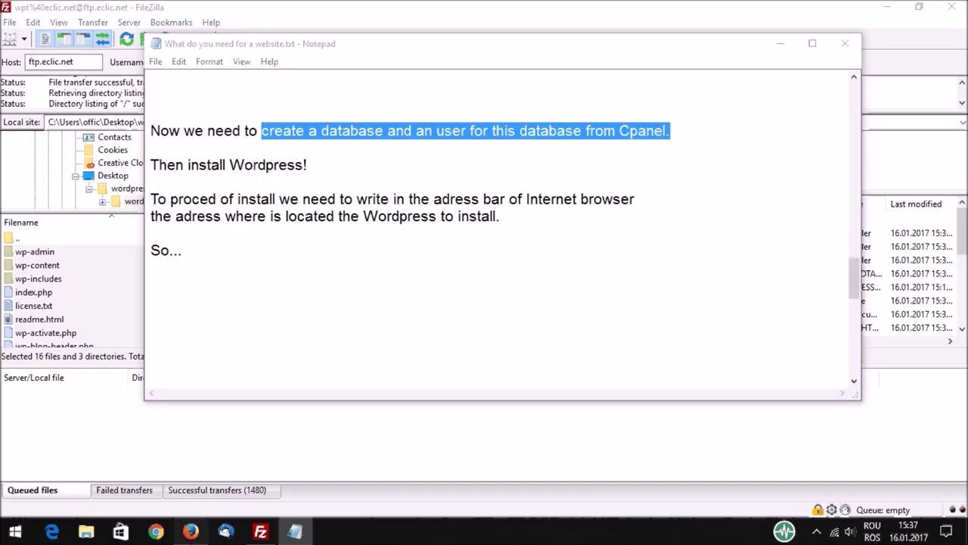
key(alt+Tab)
scroll(117, 175, up, 6)
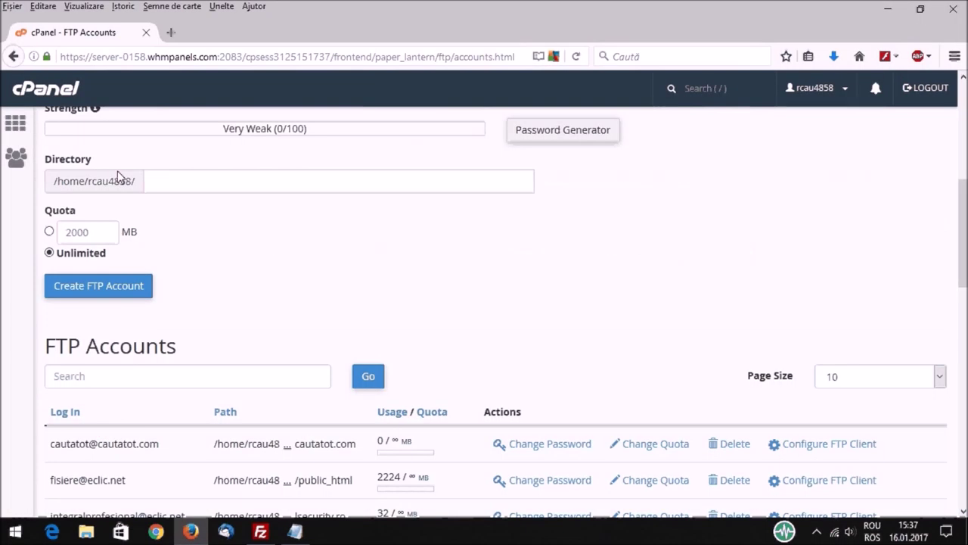
scroll(118, 175, up, 5)
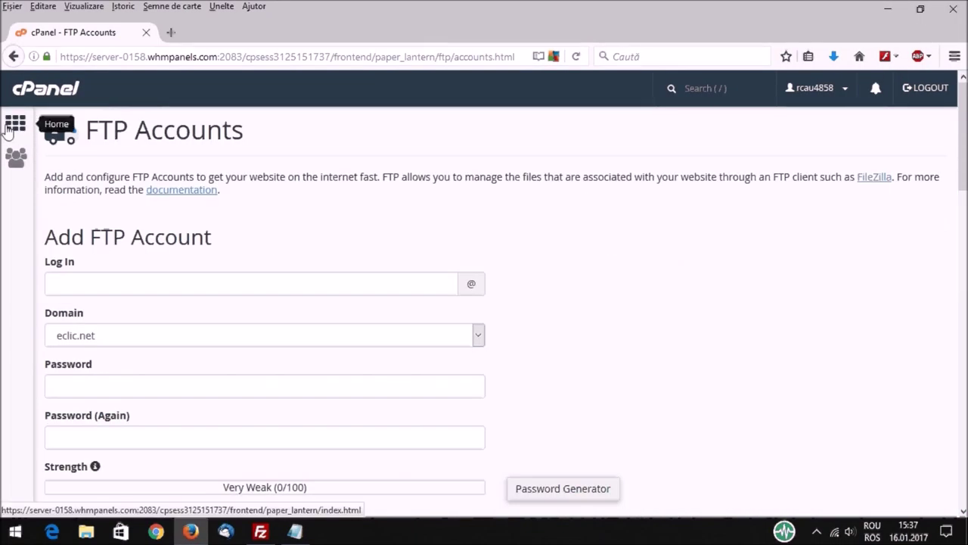
click(8, 129)
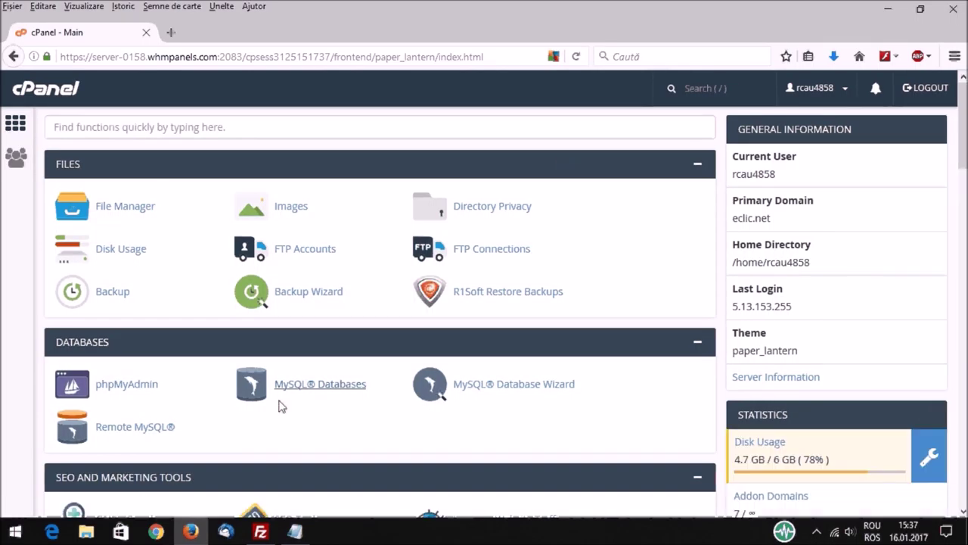
click(342, 392)
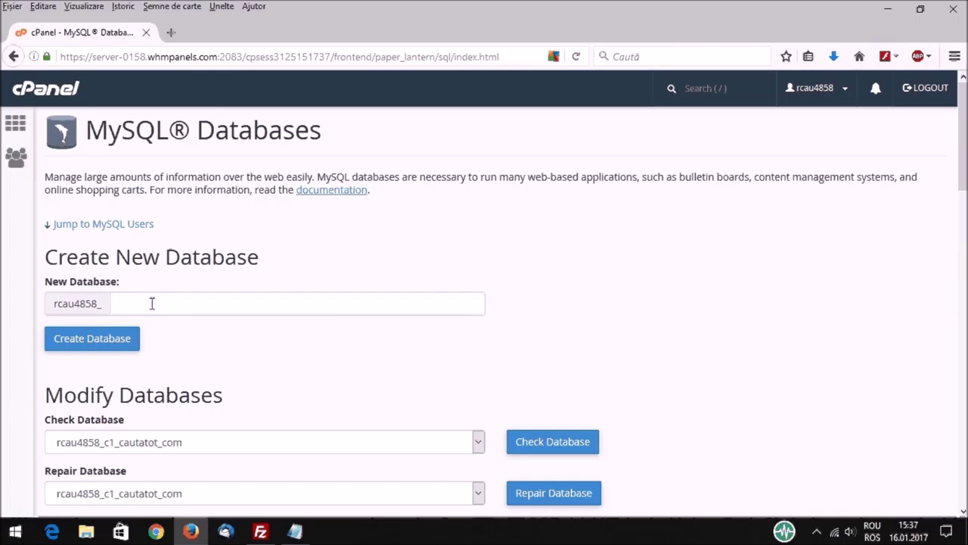
drag(48, 256, 289, 259)
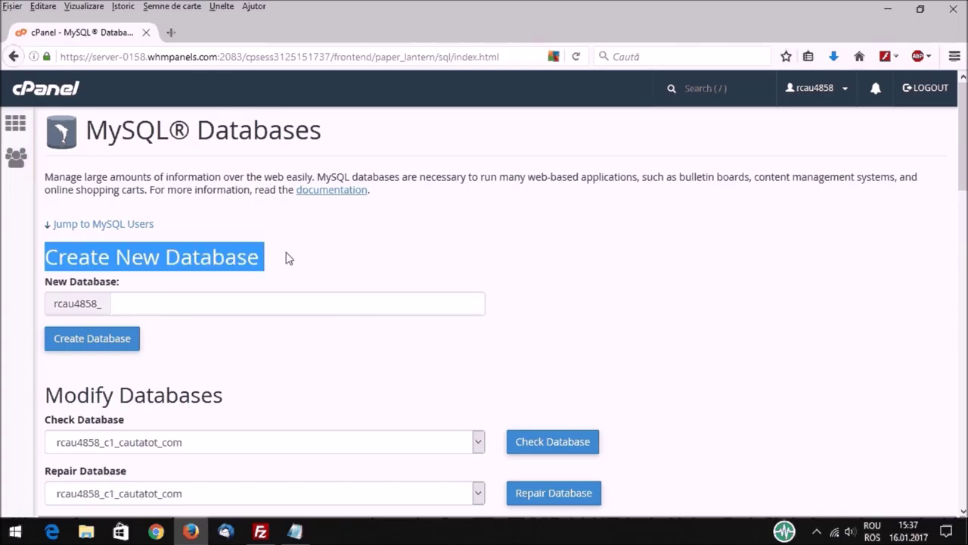
click(173, 308)
text(wpt)
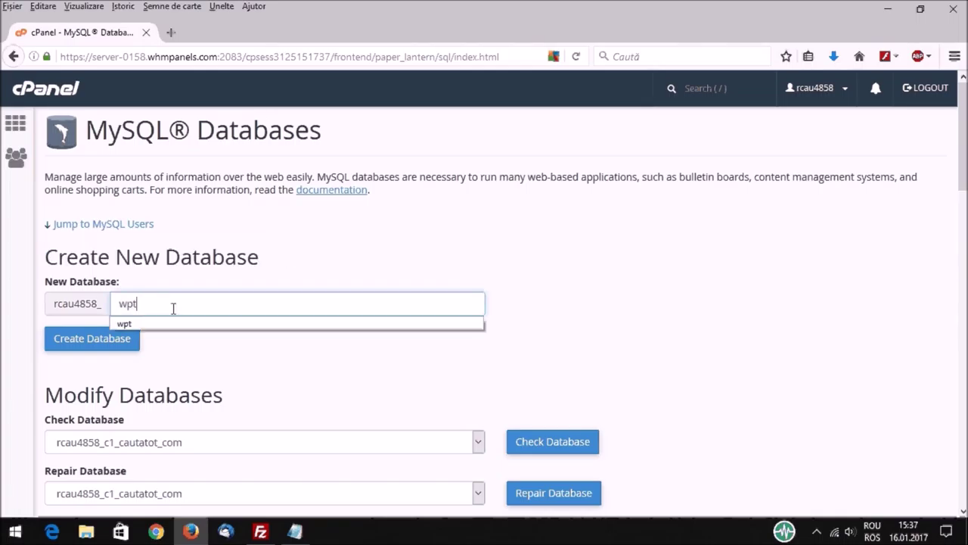
click(90, 341)
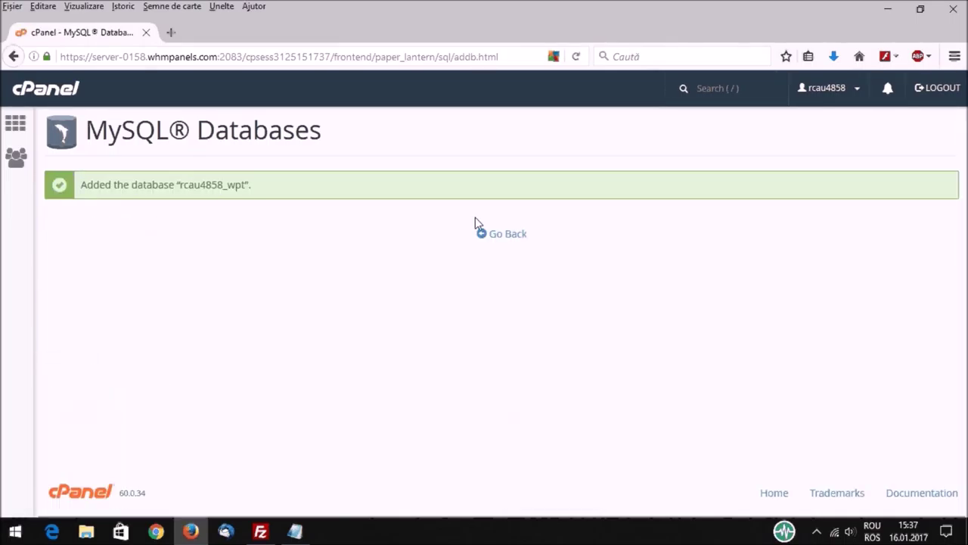
click(509, 235)
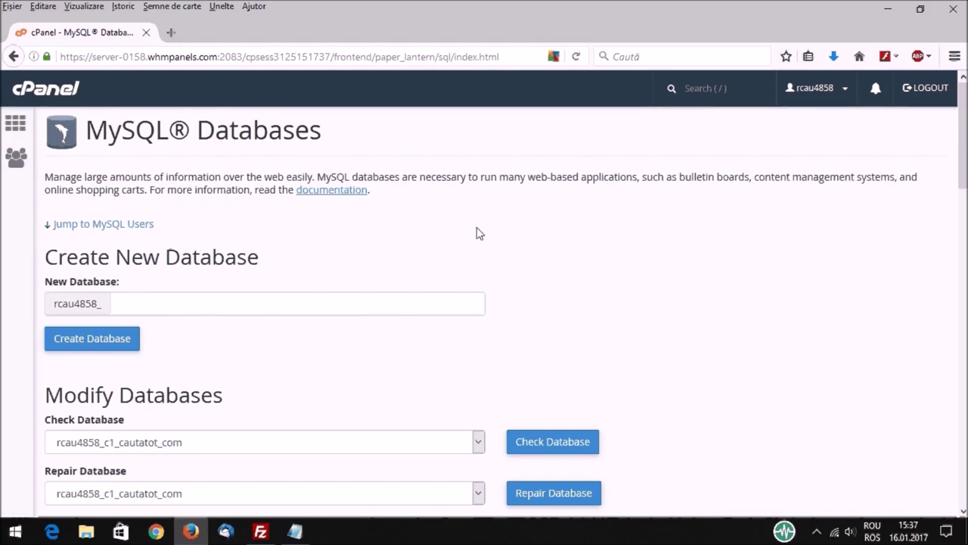
Step: Enter wpt as the username in cPanel's Add New User form
scroll(477, 232, down, 5)
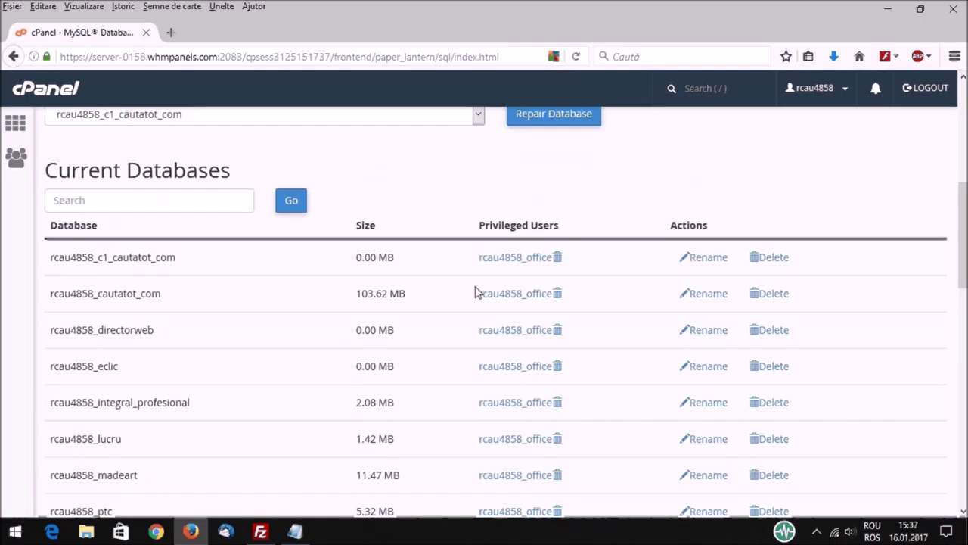
scroll(475, 292, down, 4)
scroll(234, 296, down, 1)
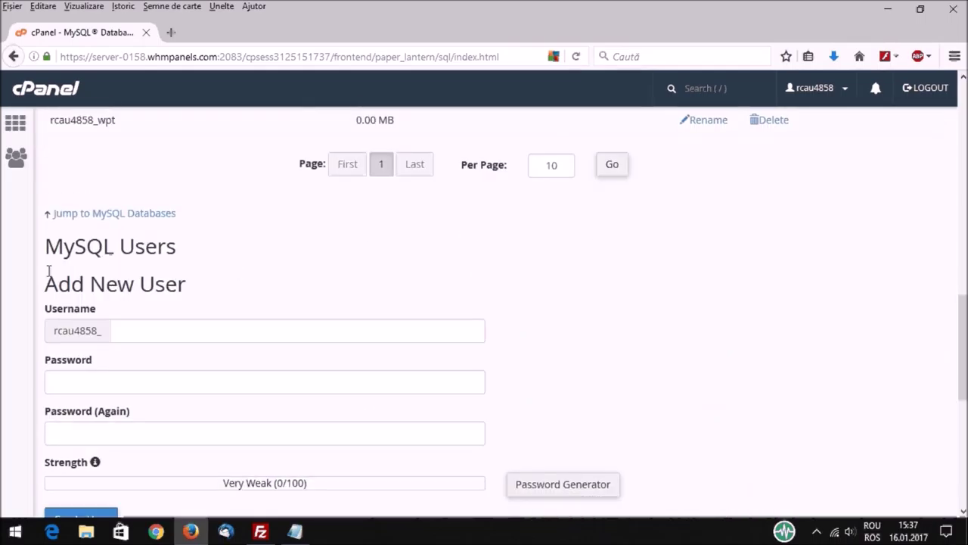
drag(47, 282, 199, 287)
click(138, 329)
text(wpt)
click(128, 352)
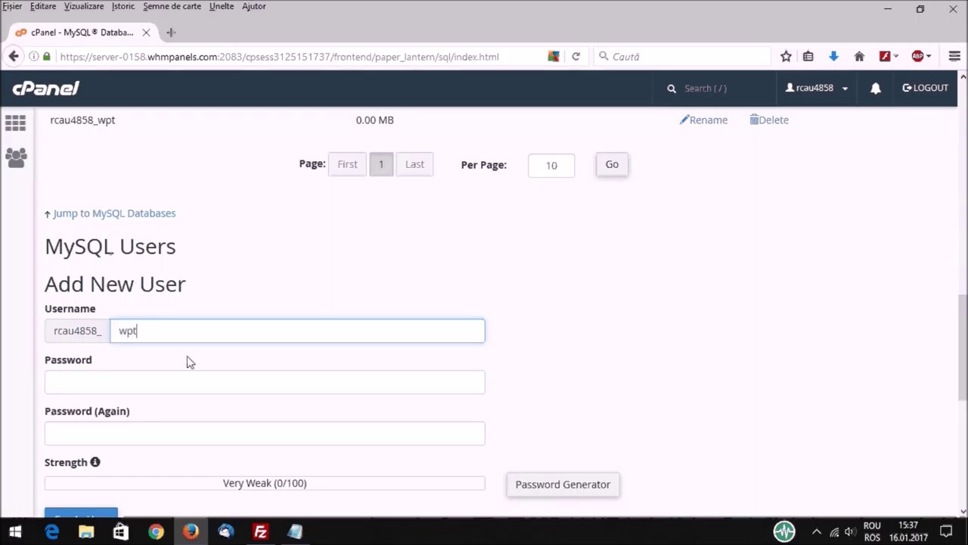
scroll(527, 337, down, 2)
Step: Generate a strong password for the new user and copy it
click(564, 394)
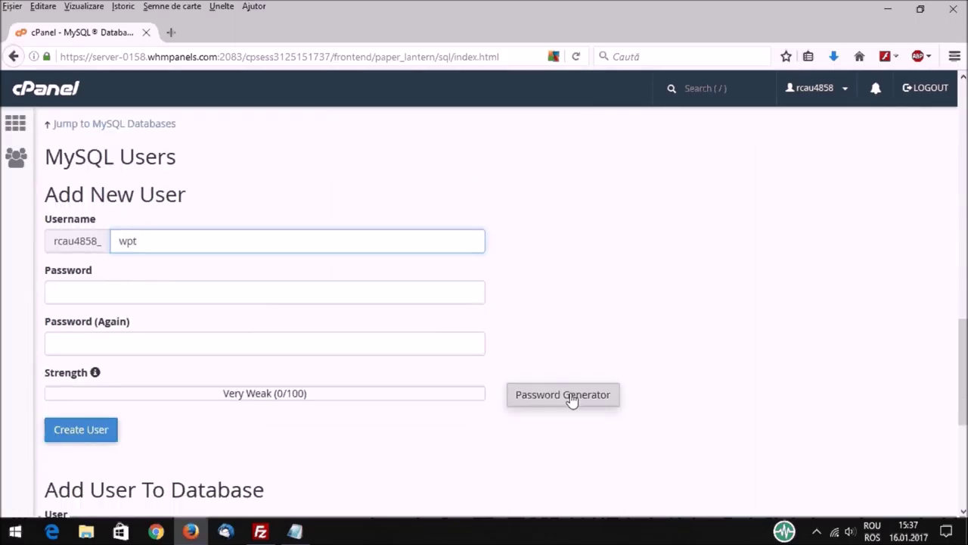
drag(424, 248, 353, 250)
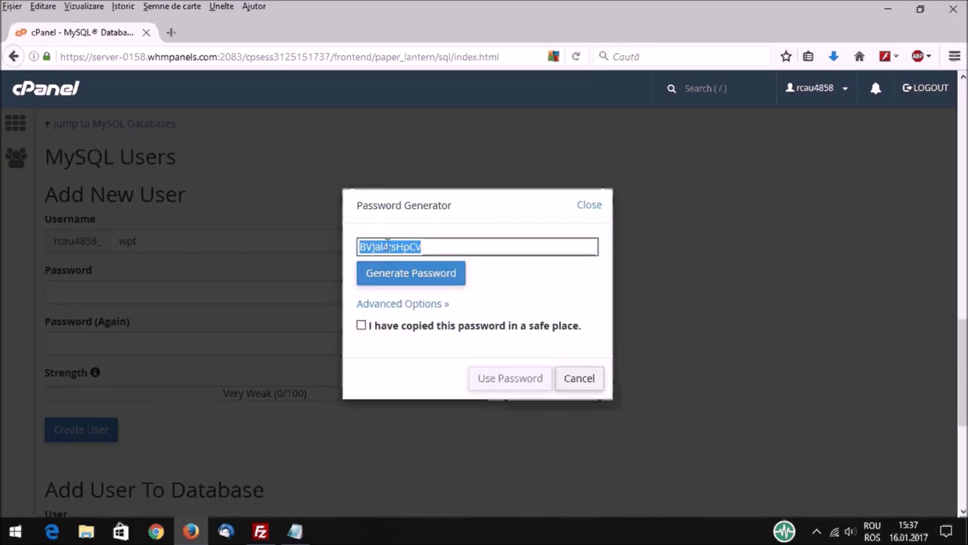
right_click(386, 250)
click(429, 291)
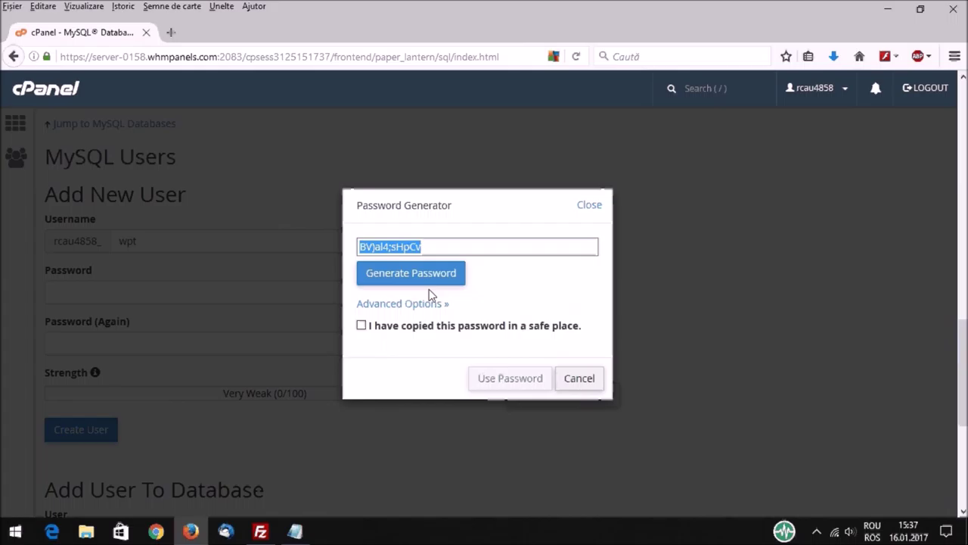
click(301, 530)
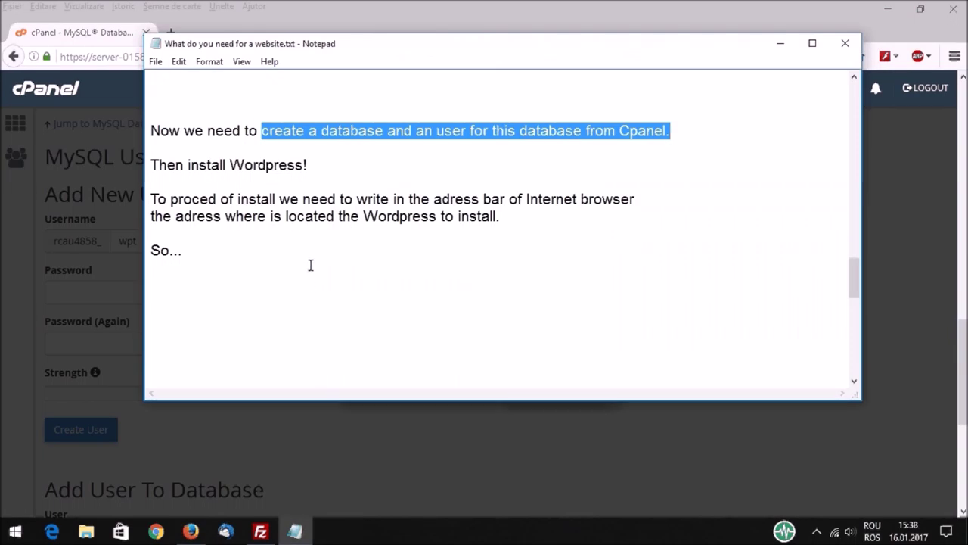
Step: Paste the generated password on the blank line beneath the Notepad password note
scroll(310, 265, down, 5)
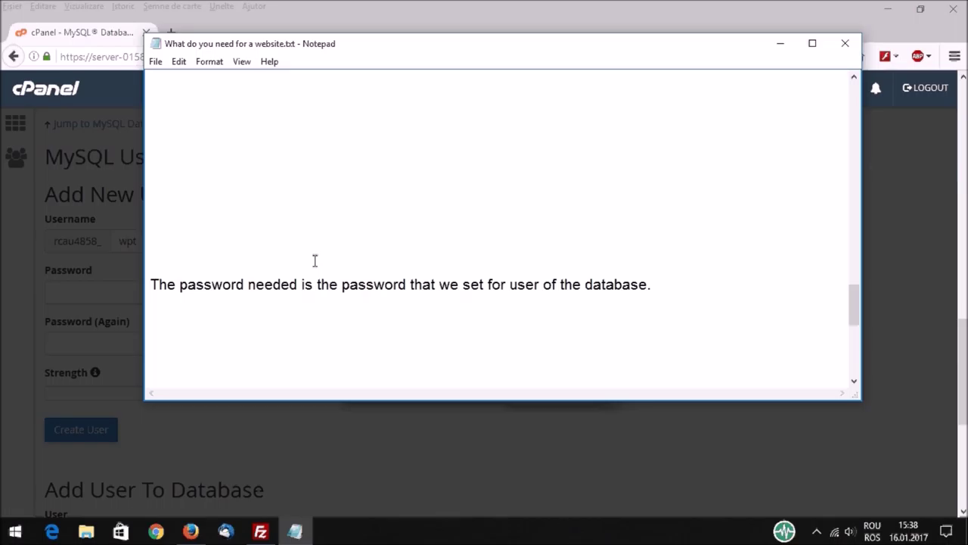
scroll(314, 261, down, 2)
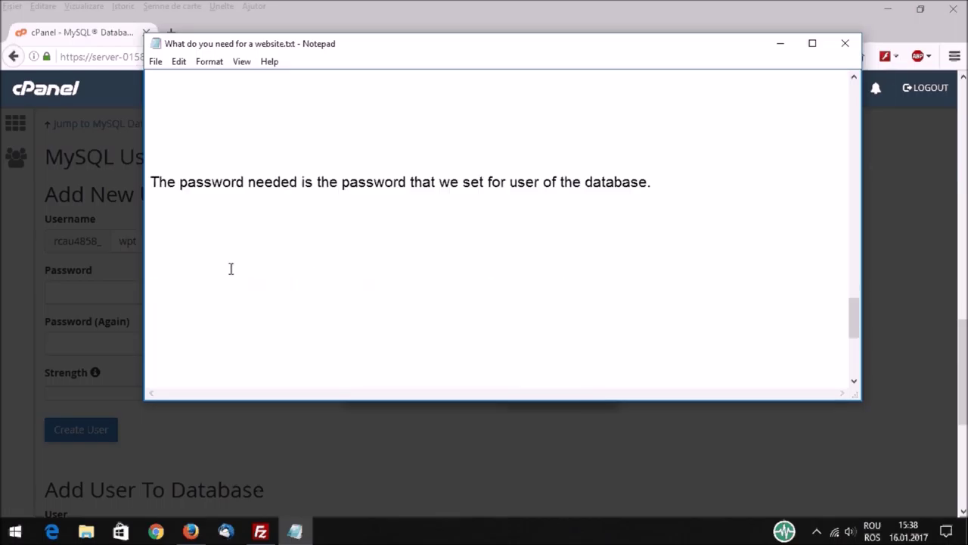
click(154, 217)
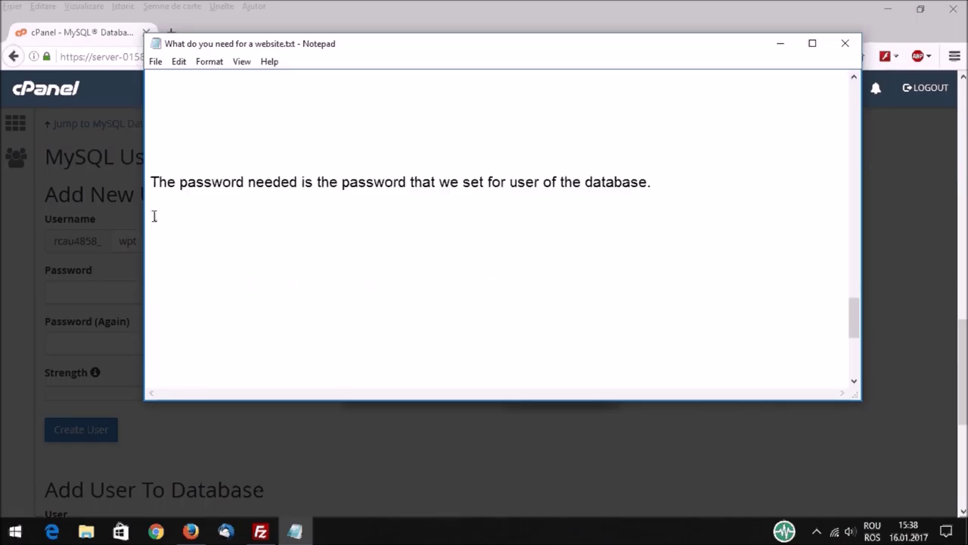
right_click(153, 217)
click(207, 279)
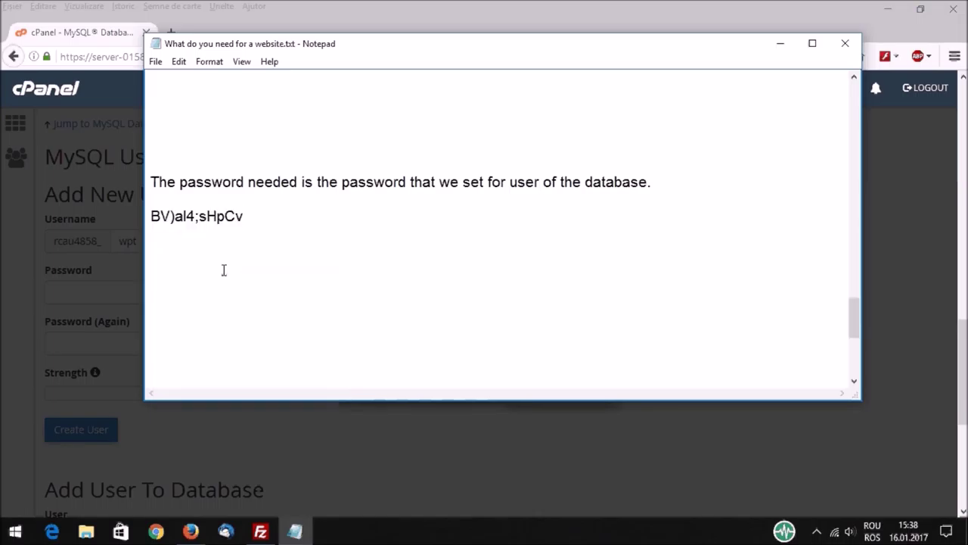
Step: Create the wpt MySQL user with the generated password
click(199, 534)
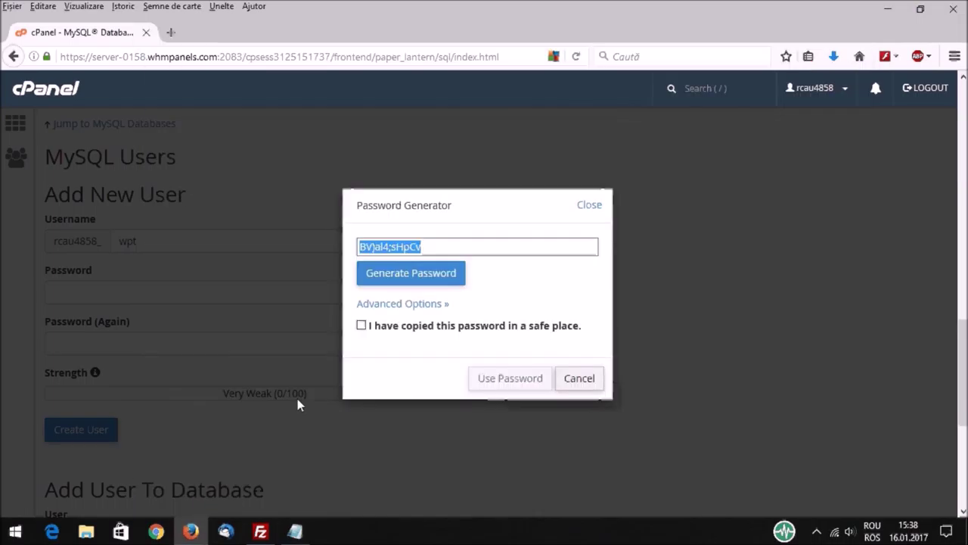
click(361, 326)
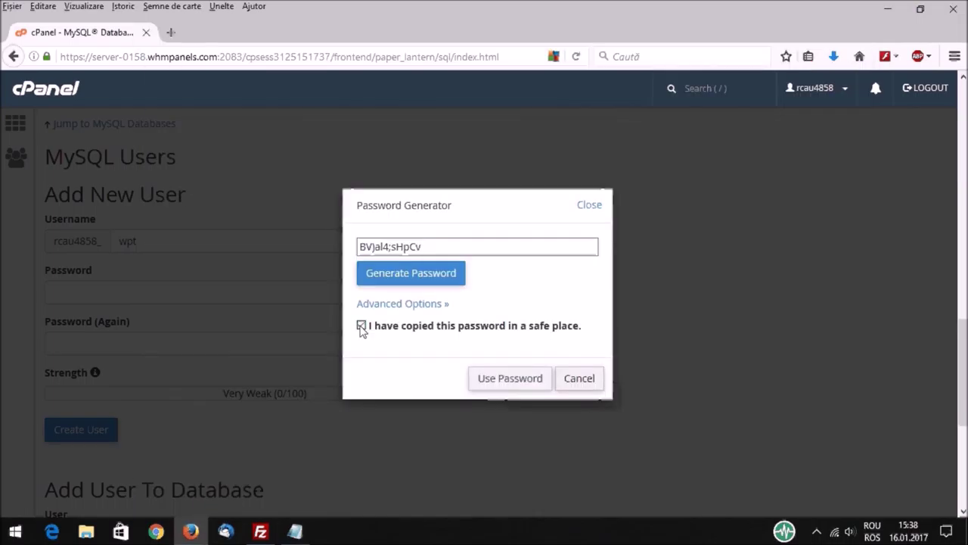
click(507, 382)
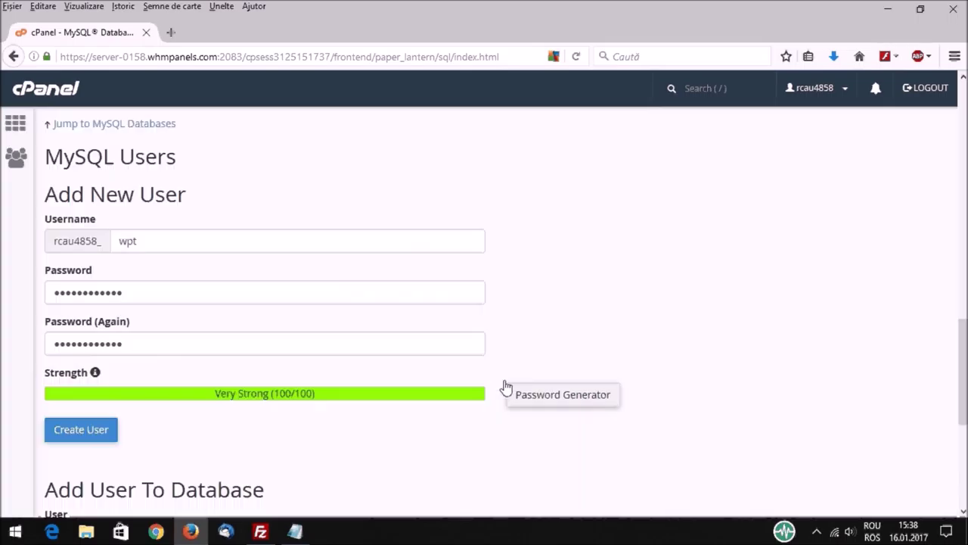
click(88, 439)
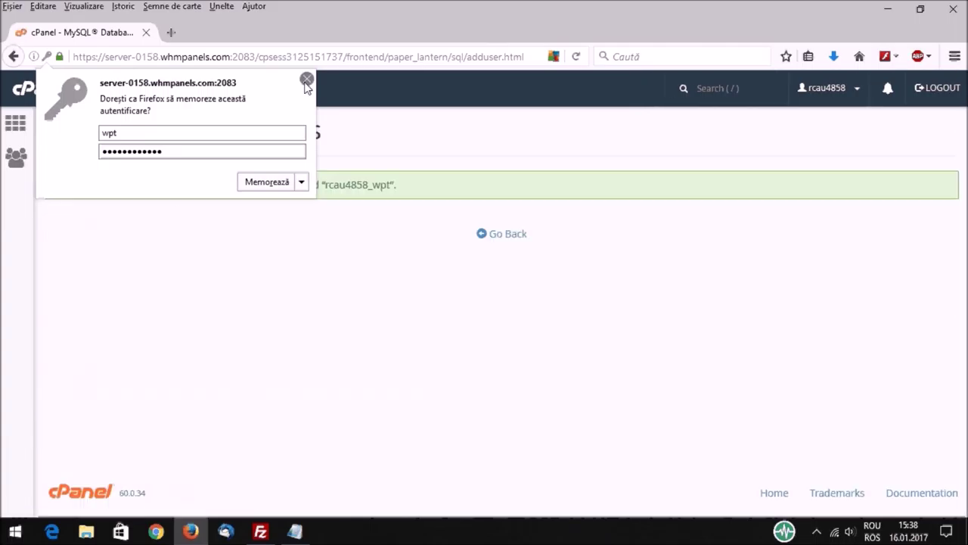
click(306, 79)
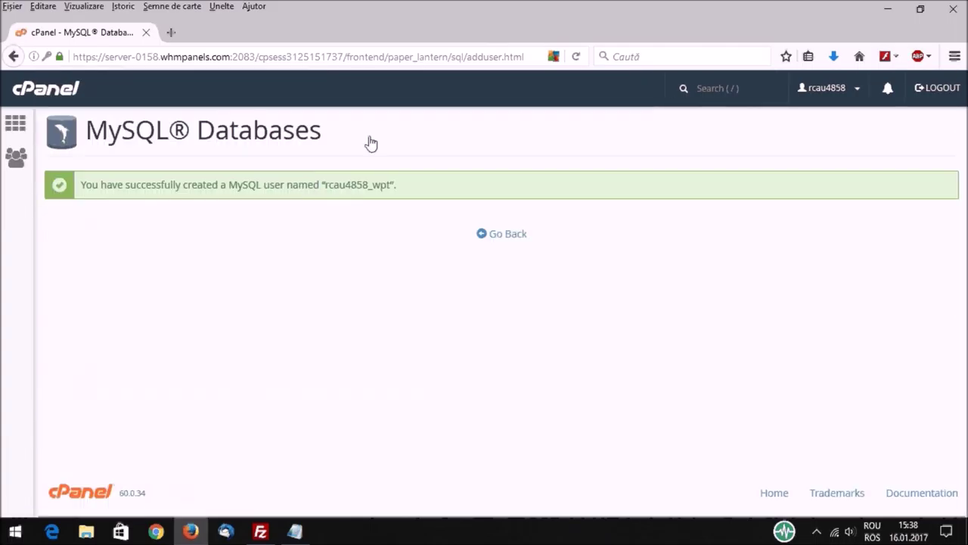
click(518, 240)
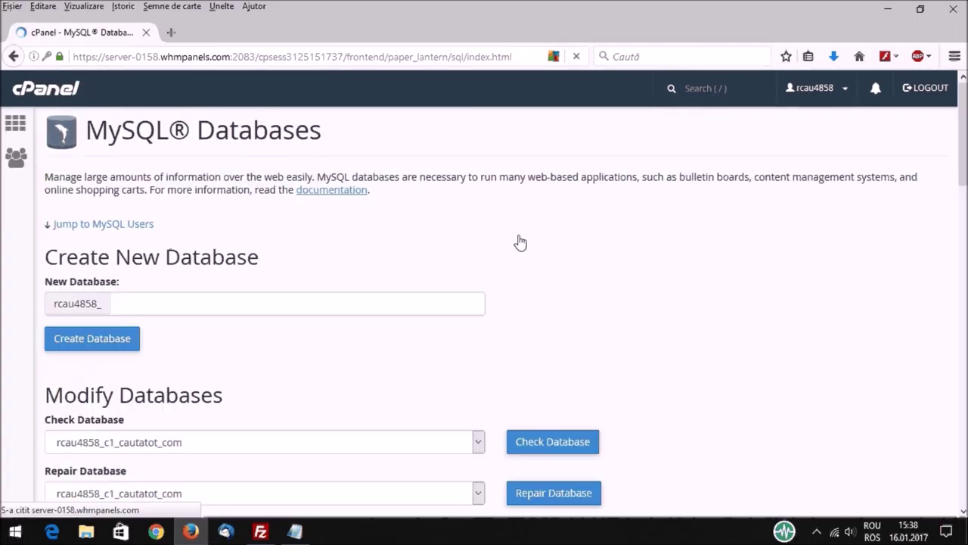
Step: Add the wpt user to the wpt database
scroll(519, 242, down, 15)
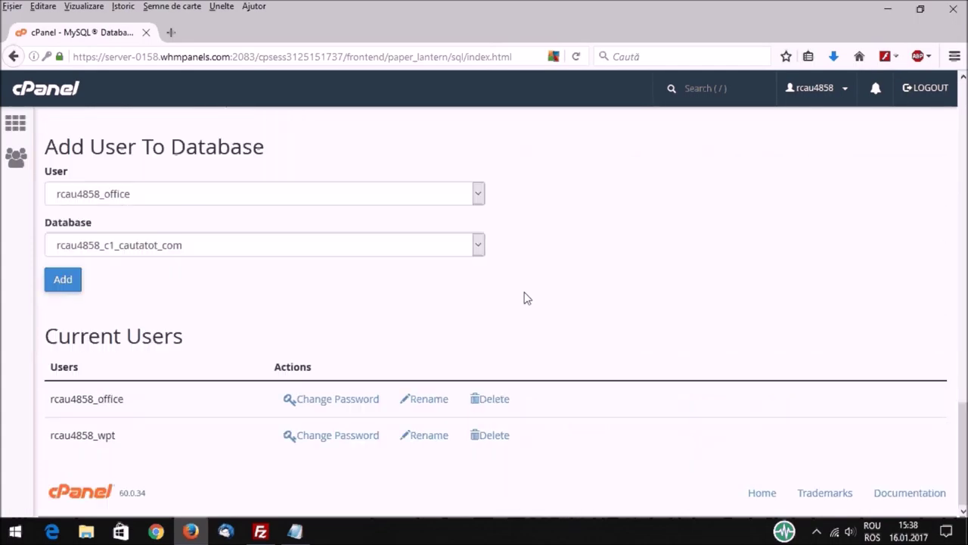
drag(46, 147, 297, 156)
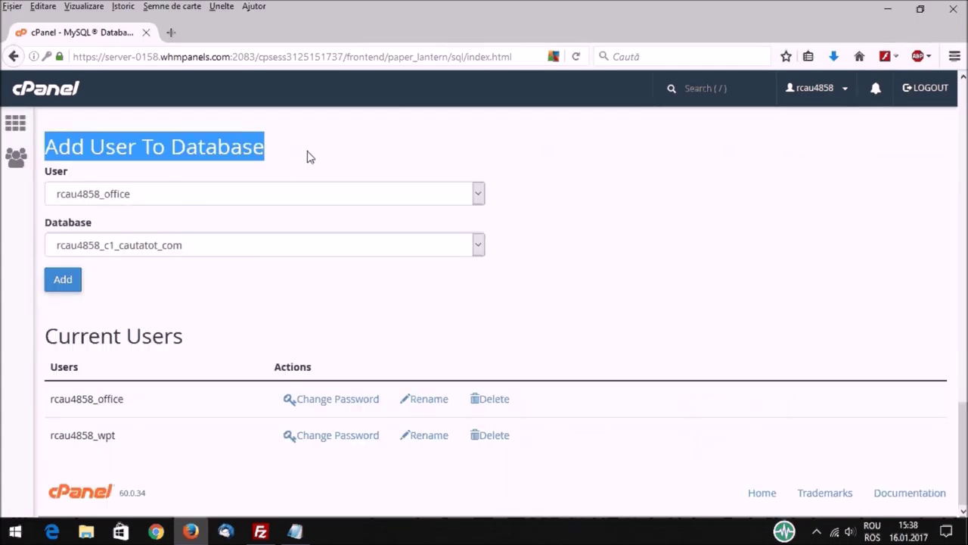
click(478, 196)
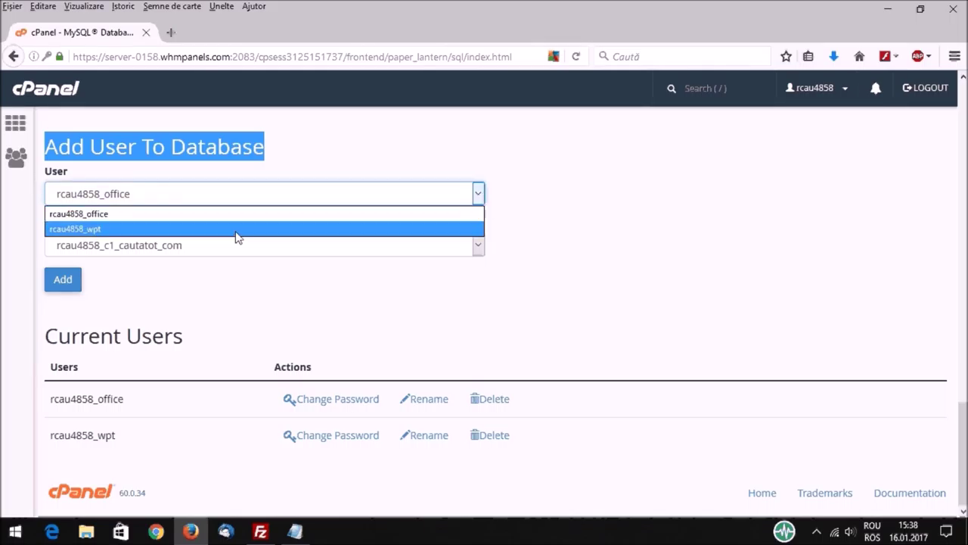
click(186, 230)
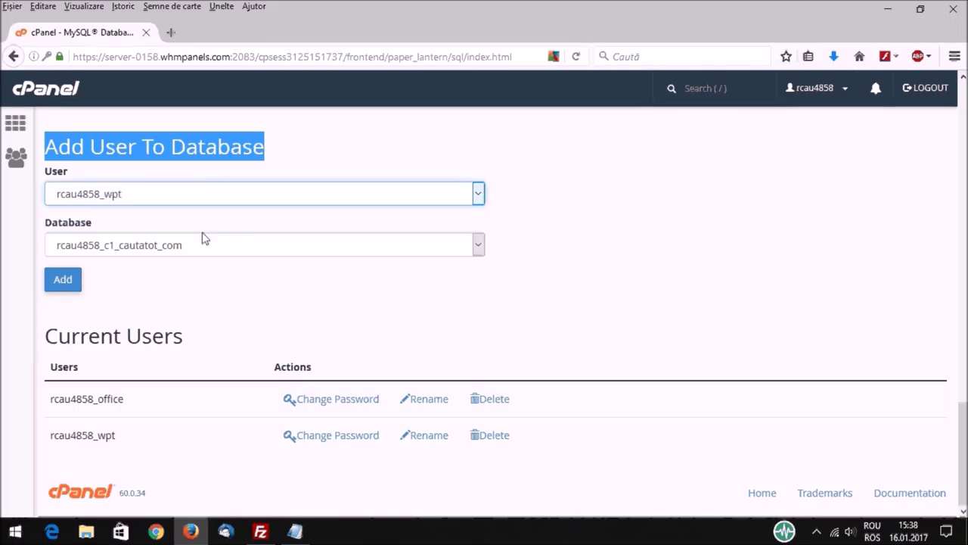
click(408, 259)
click(141, 384)
click(66, 285)
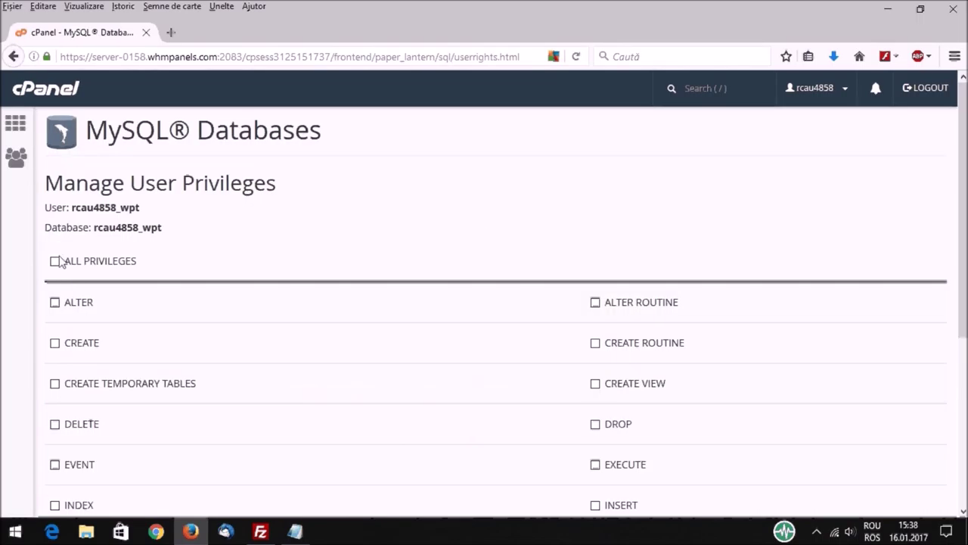
Step: Grant the wpt user ALL PRIVILEGES on the database and save the changes
click(55, 262)
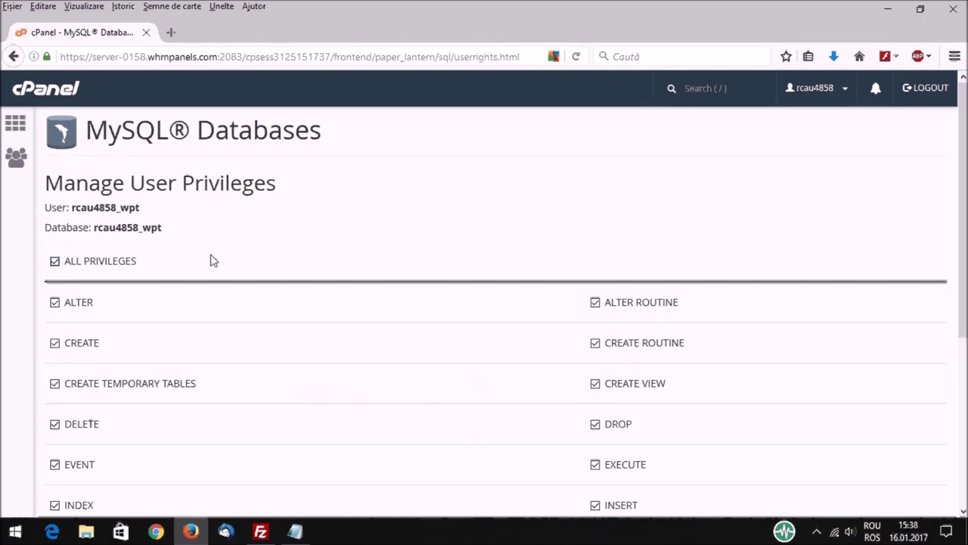
scroll(300, 307, down, 5)
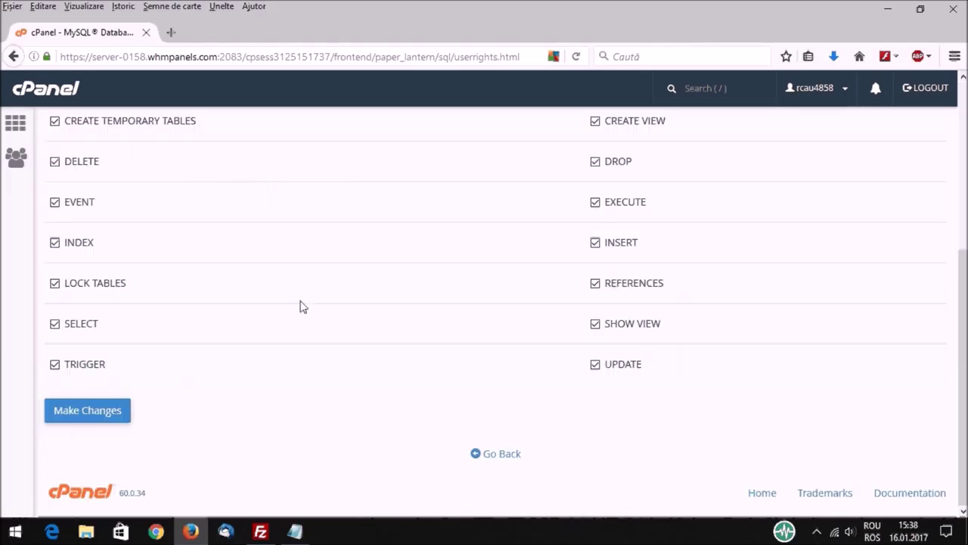
click(92, 419)
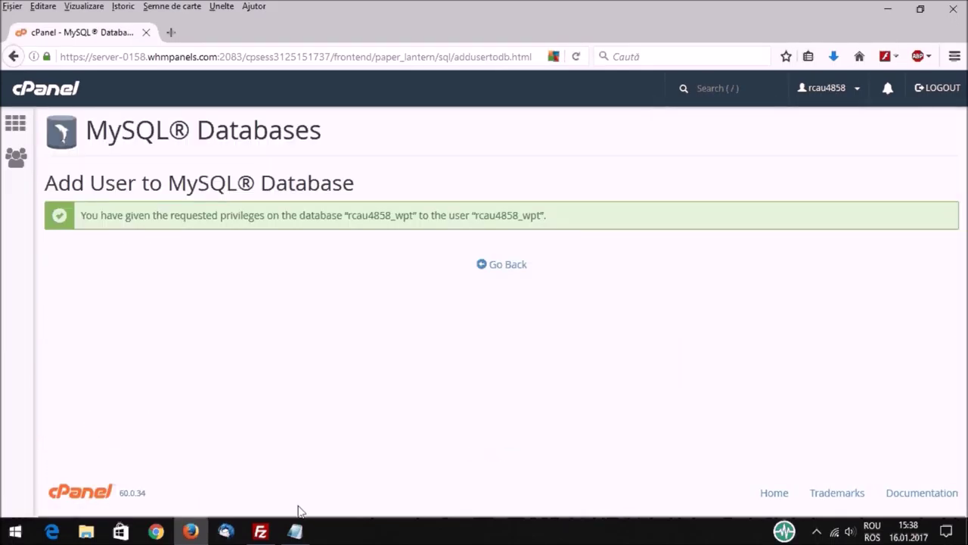
click(295, 532)
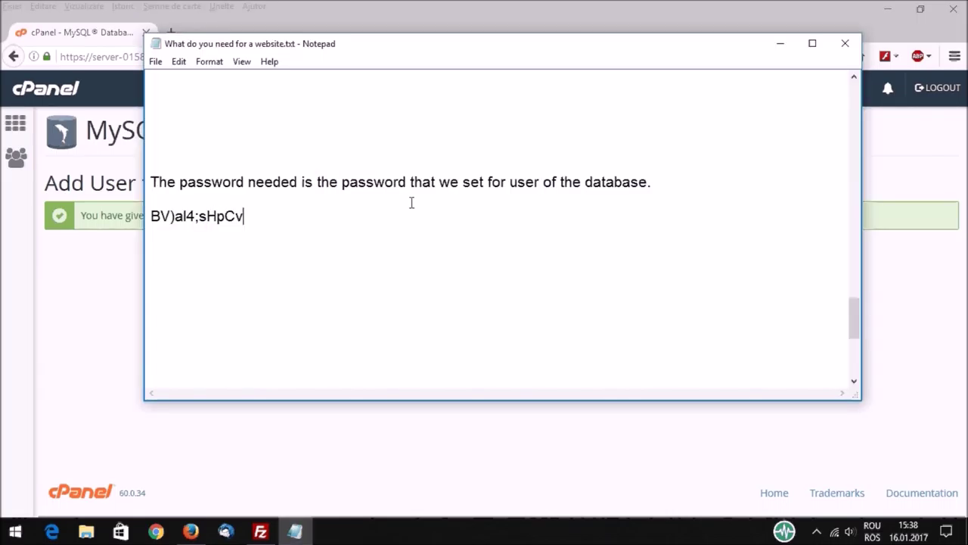
Step: Review the 'Then install Wordpress!' notes about the install address, then return to Firefox
scroll(411, 202, up, 1)
scroll(410, 197, up, 5)
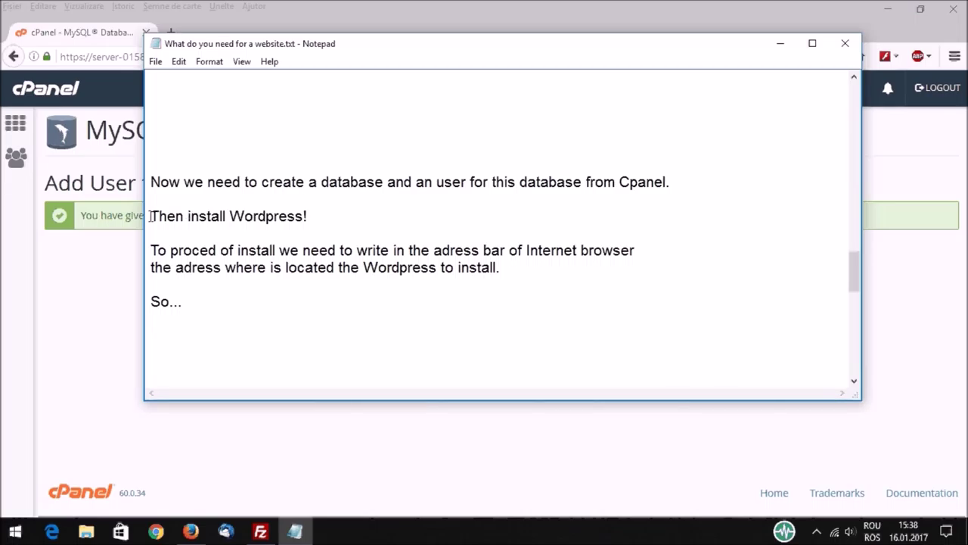
drag(150, 216, 327, 217)
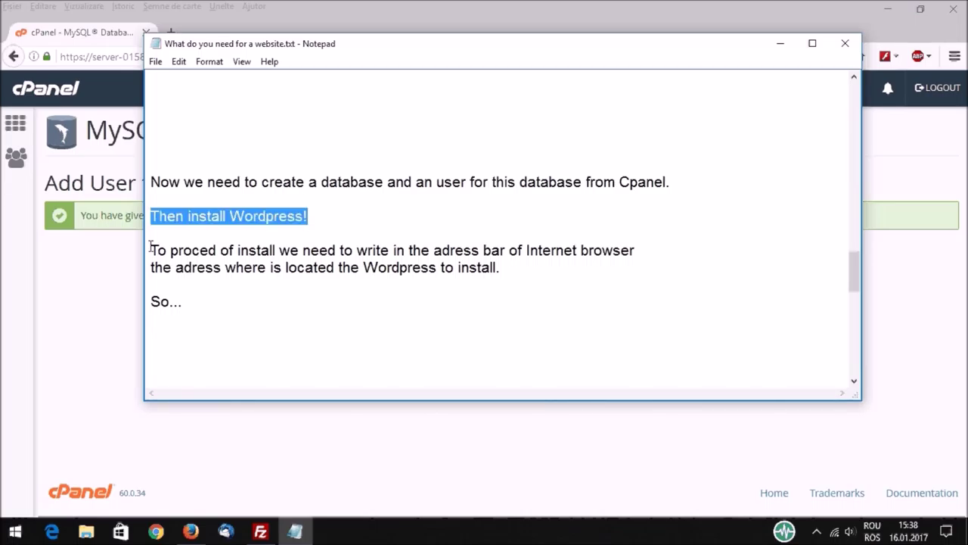
drag(150, 248, 518, 270)
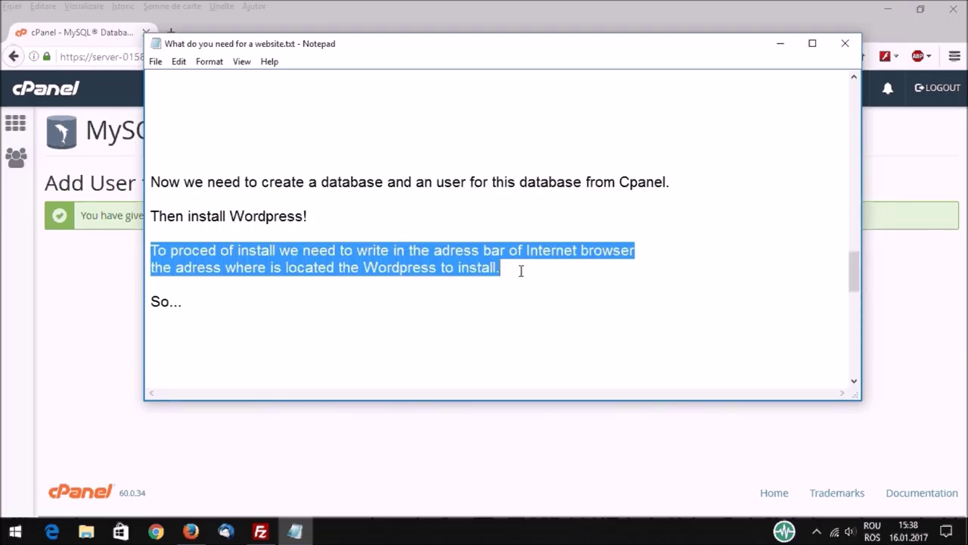
click(190, 532)
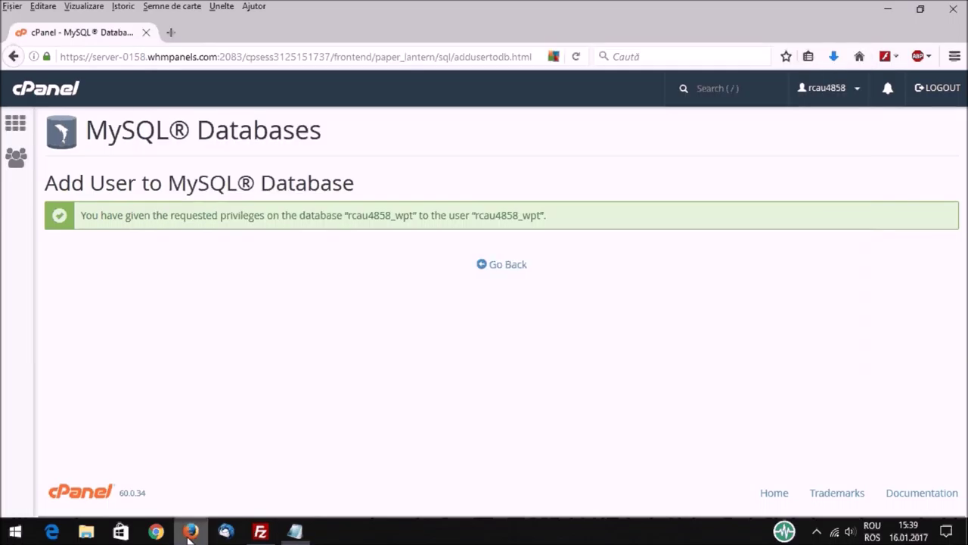
Step: Load eclic.net/tutorials/wordpress/ in a new Firefox tab
click(170, 34)
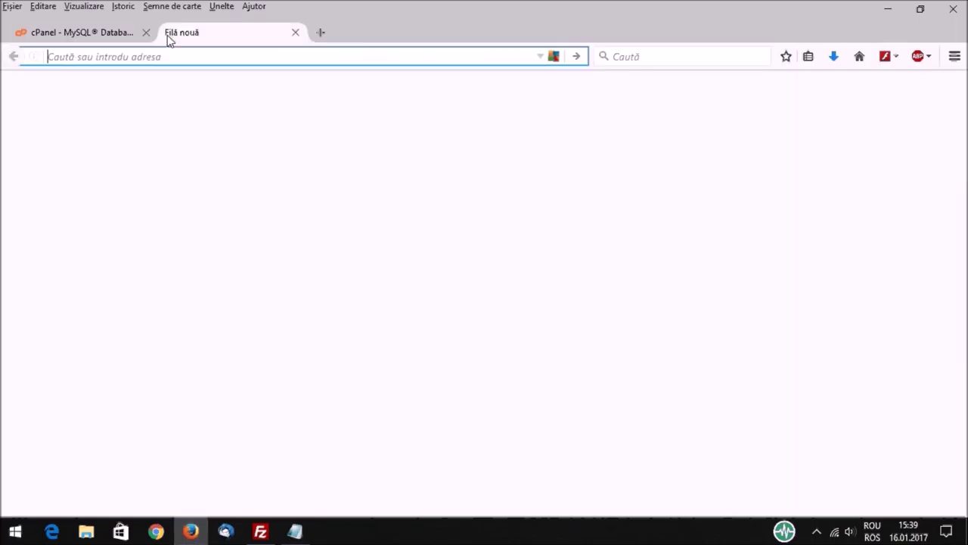
text(eclic.net/)
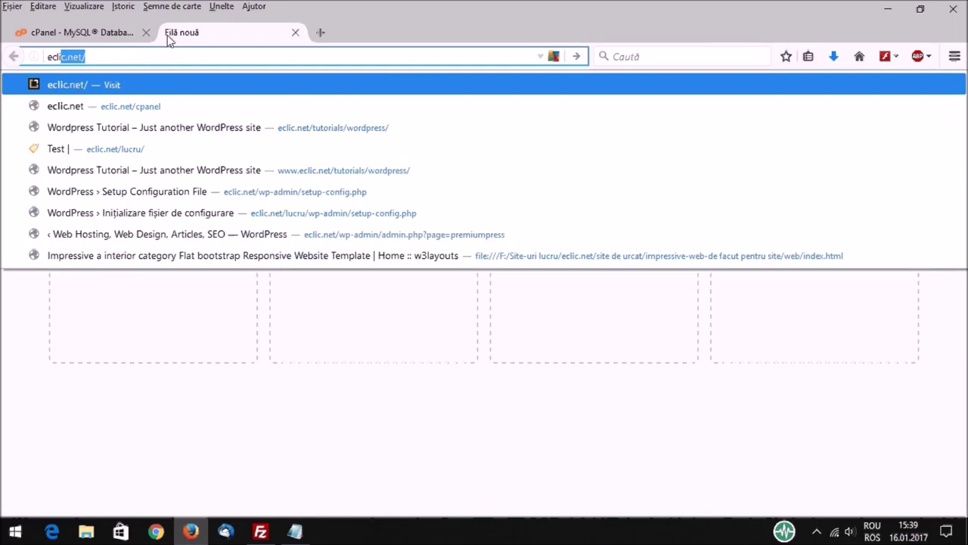
click(156, 55)
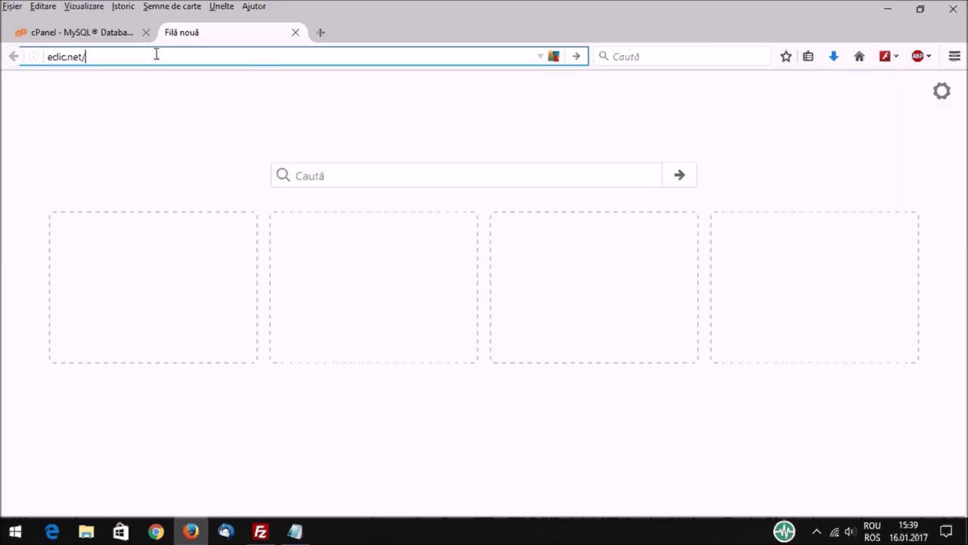
text(tutorials/)
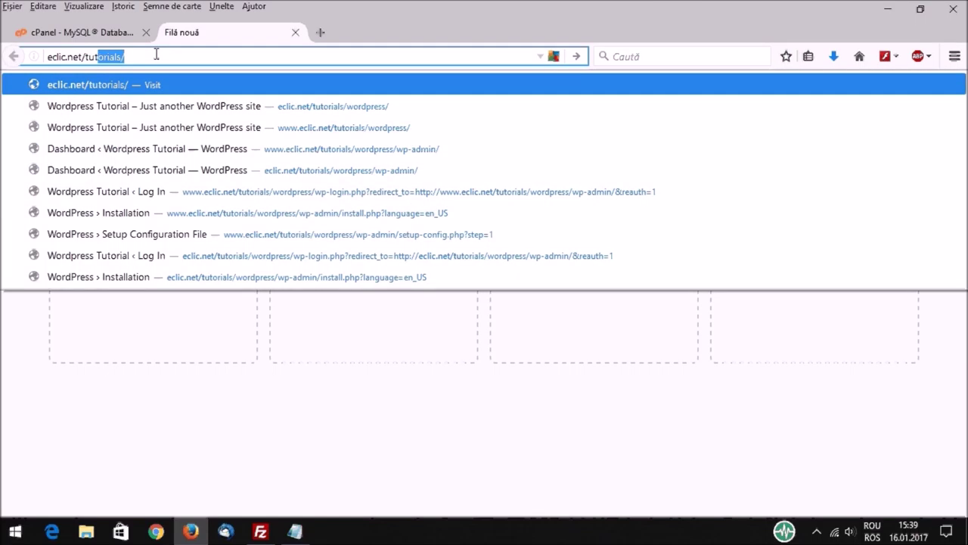
click(156, 55)
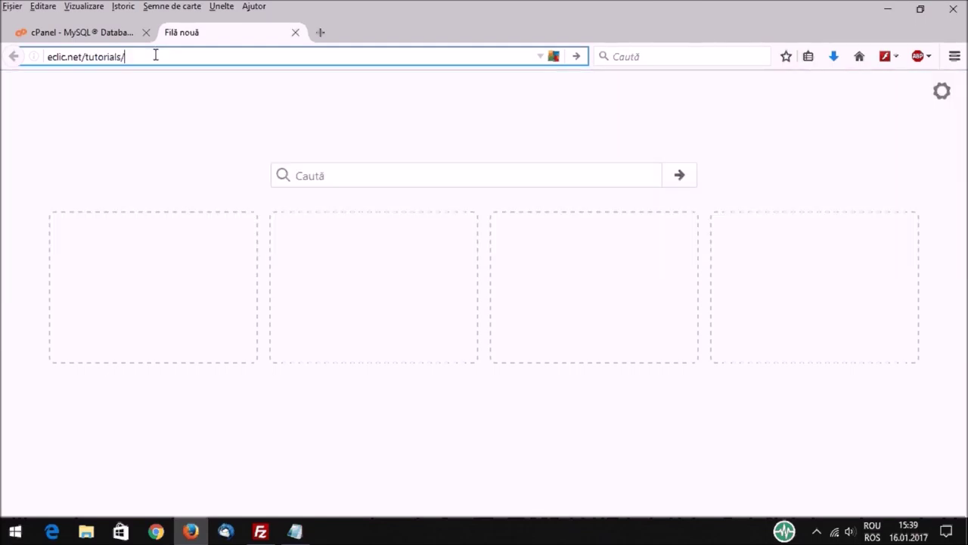
text(w)
click(203, 55)
key(Return)
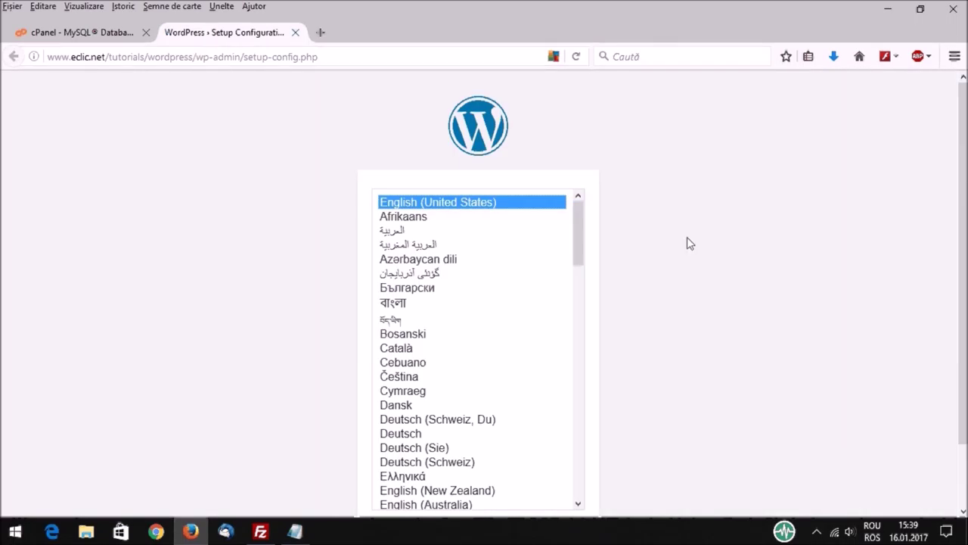
Step: Keep English (United States) as setup language and pass the welcome screen with Let's go!
scroll(646, 232, down, 2)
drag(581, 178, 590, 301)
drag(587, 239, 579, 145)
click(558, 474)
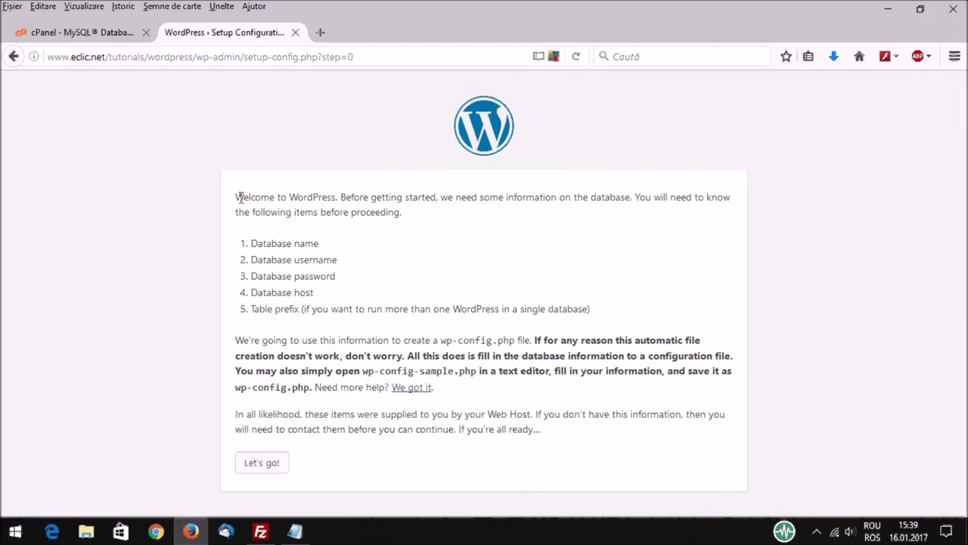
drag(238, 198, 452, 218)
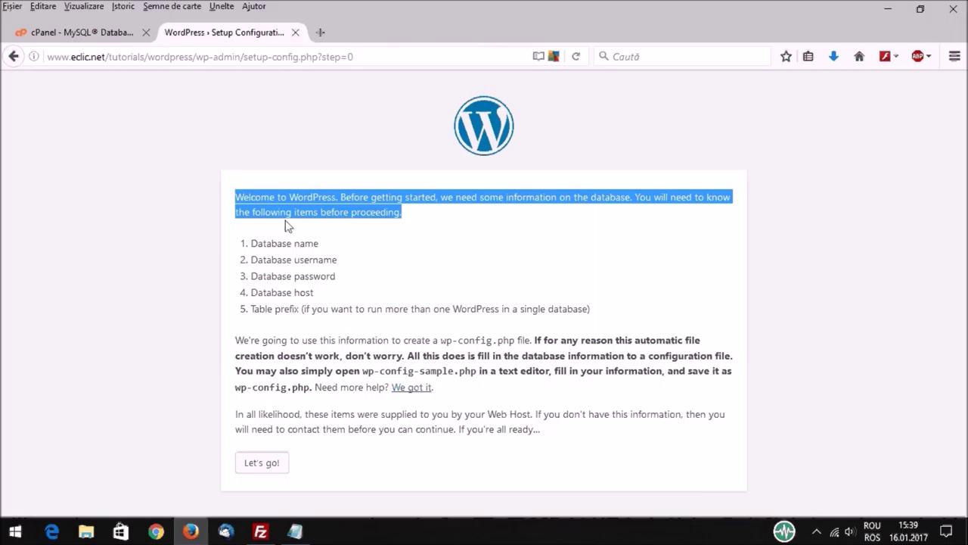
click(261, 462)
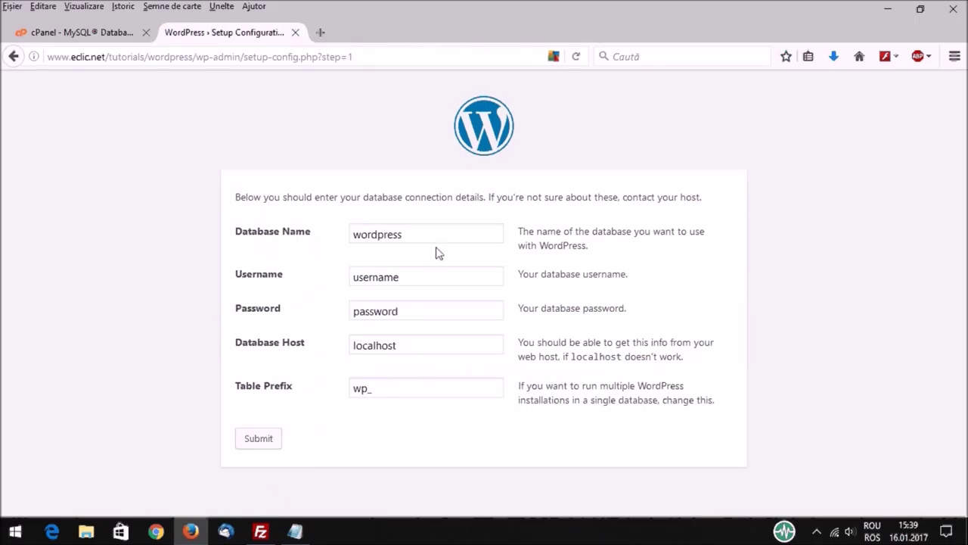
Step: Replace the default Database Name with the wpt database name copied from cPanel
drag(434, 234, 329, 233)
key(BackSpace)
click(109, 32)
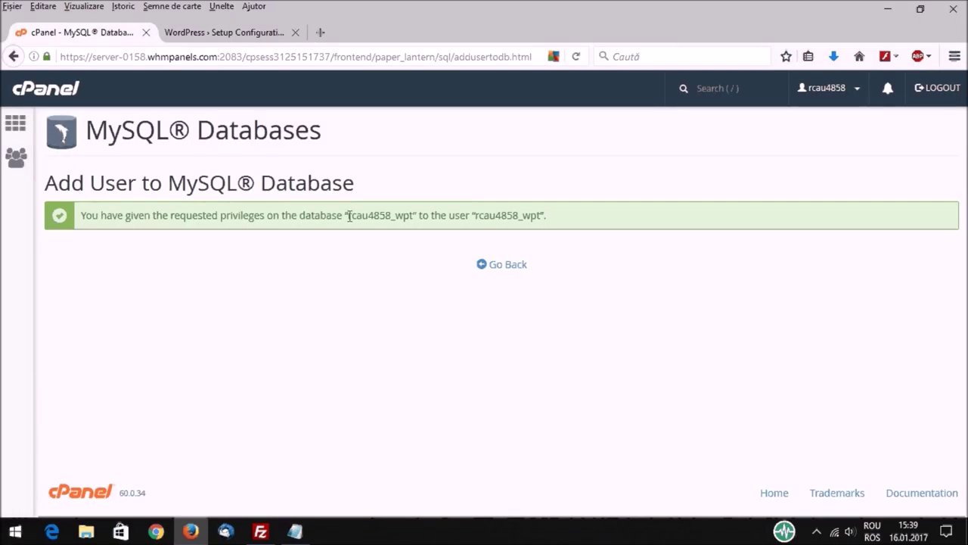
drag(349, 216, 412, 217)
right_click(412, 216)
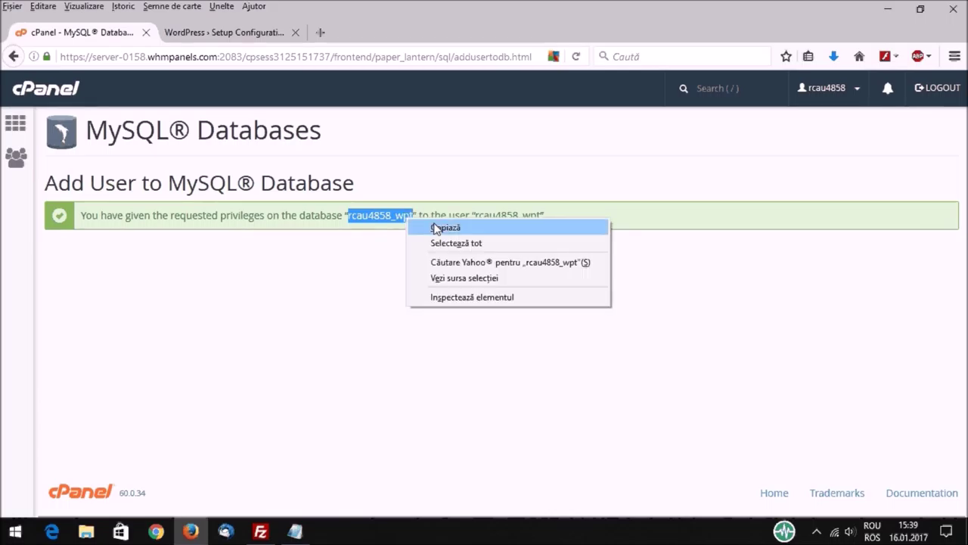
click(431, 225)
click(249, 34)
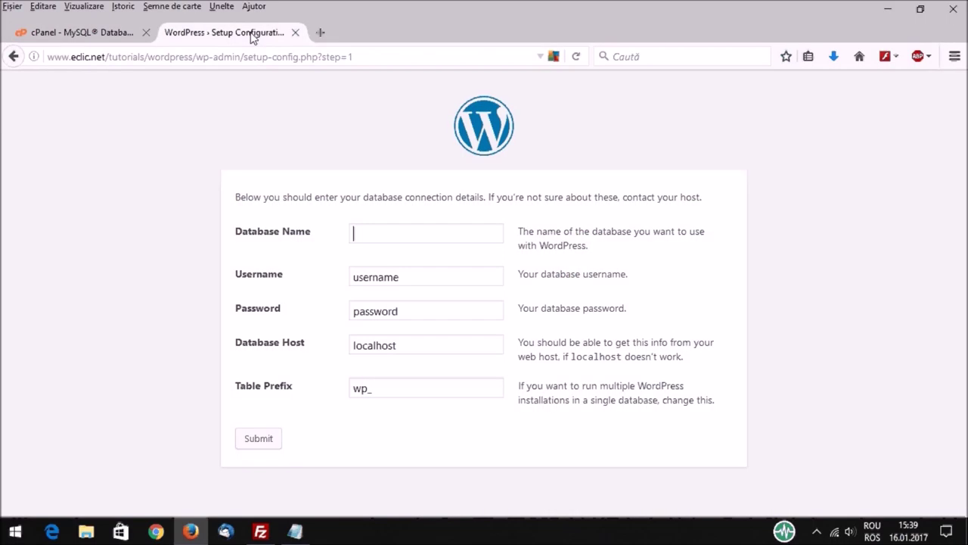
click(360, 227)
right_click(361, 229)
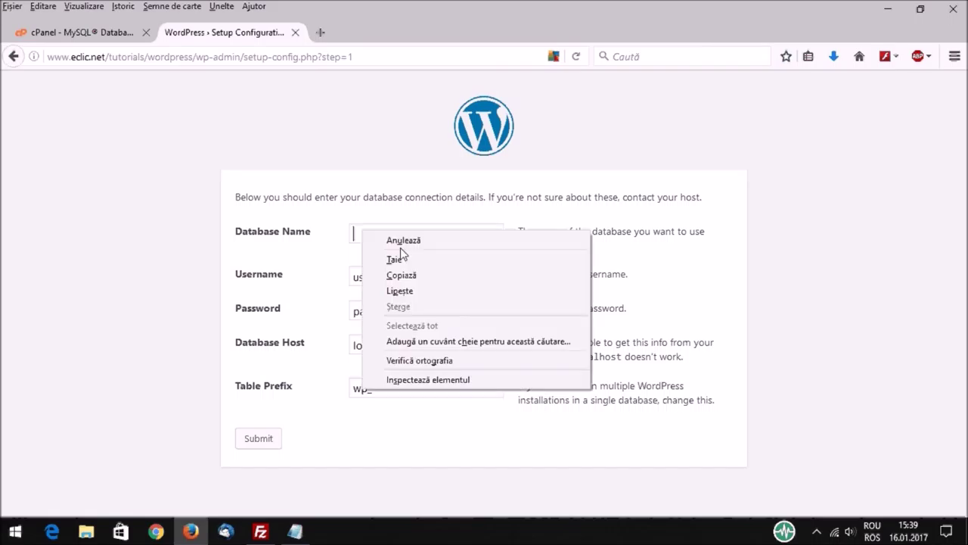
click(405, 288)
click(399, 252)
Step: Put the wpt user name from cPanel into the Username field
click(106, 37)
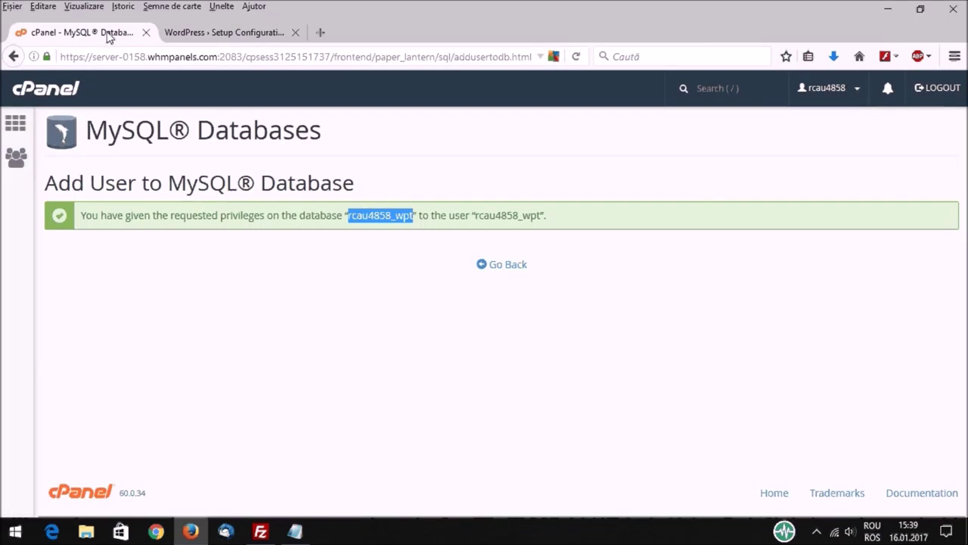
drag(476, 215, 542, 215)
click(230, 33)
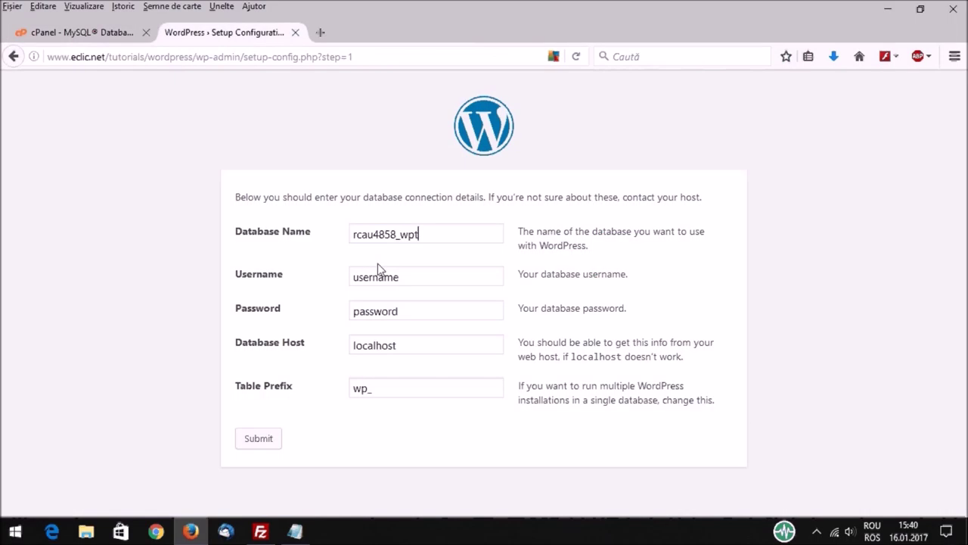
drag(413, 279, 334, 270)
key(Delete)
right_click(360, 277)
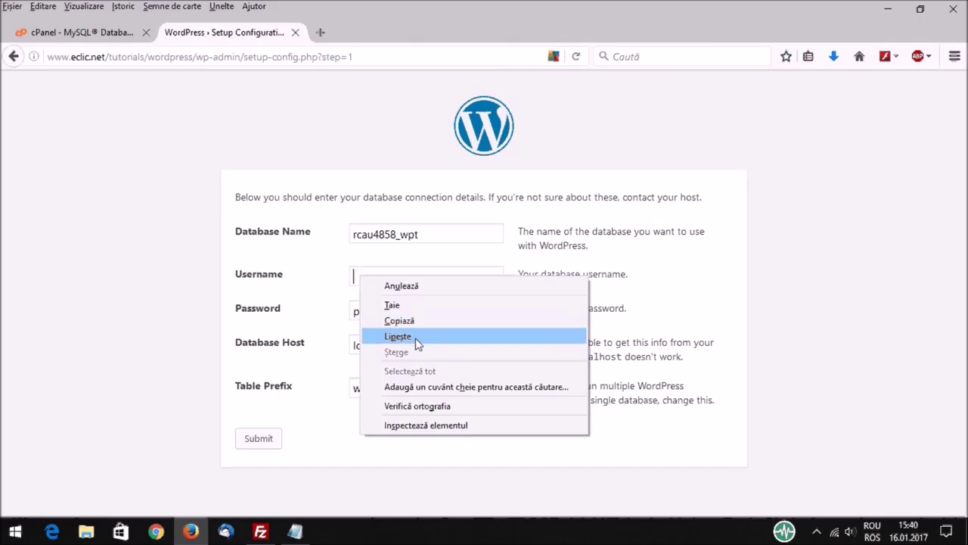
click(417, 339)
click(409, 295)
Step: Clear the default 'password' text from the Password field
drag(397, 310, 336, 310)
key(Delete)
click(295, 531)
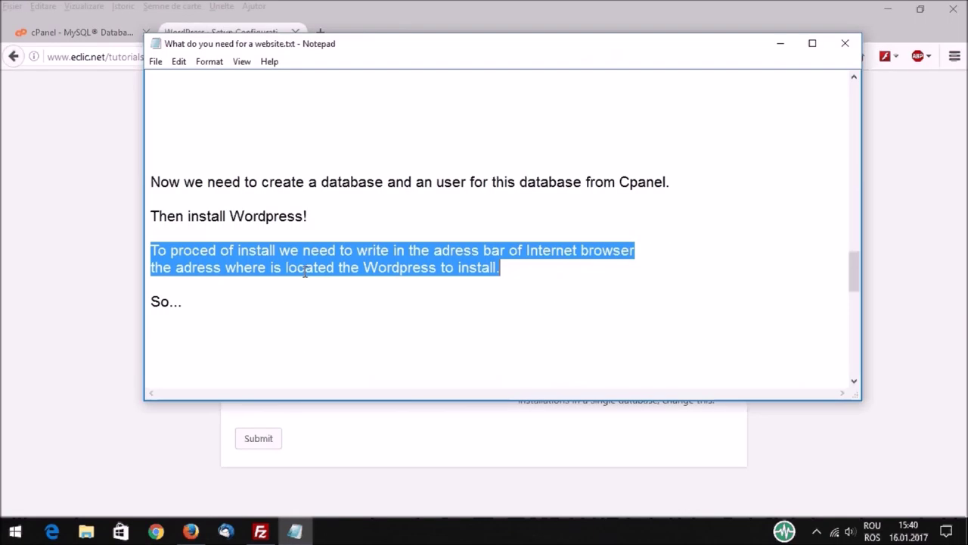
Step: Copy the saved database password from the Notepad notes and return to the WordPress setup form
scroll(309, 262, down, 2)
scroll(309, 262, down, 2)
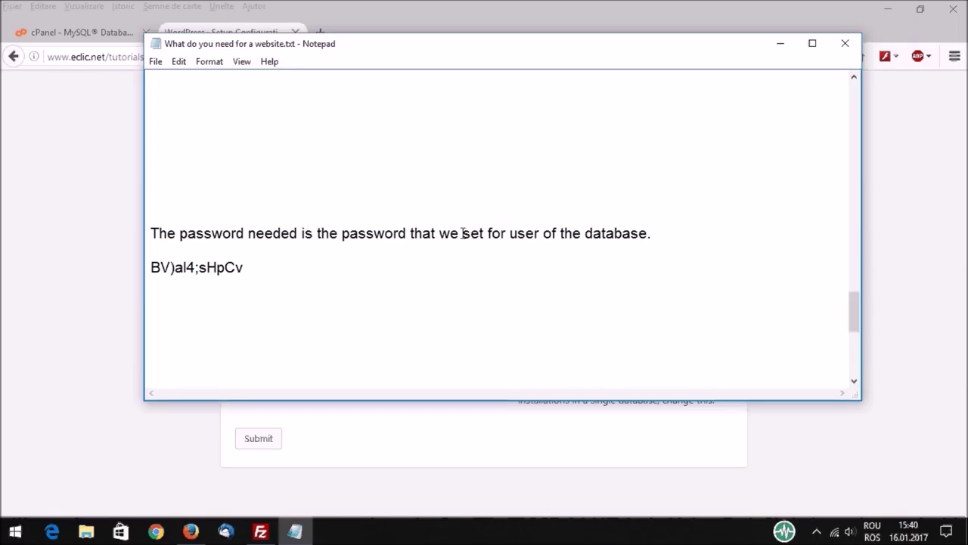
drag(438, 232, 655, 239)
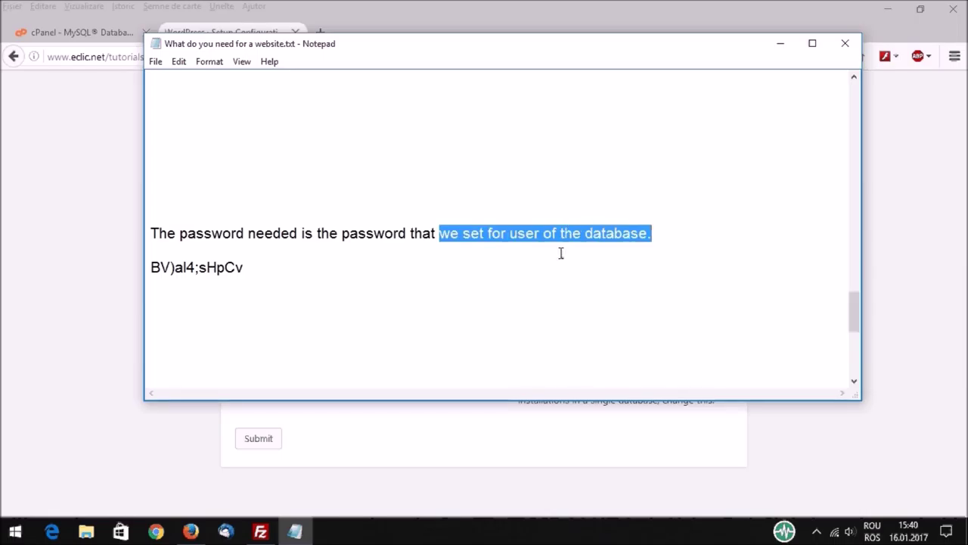
click(150, 267)
drag(150, 267, 245, 267)
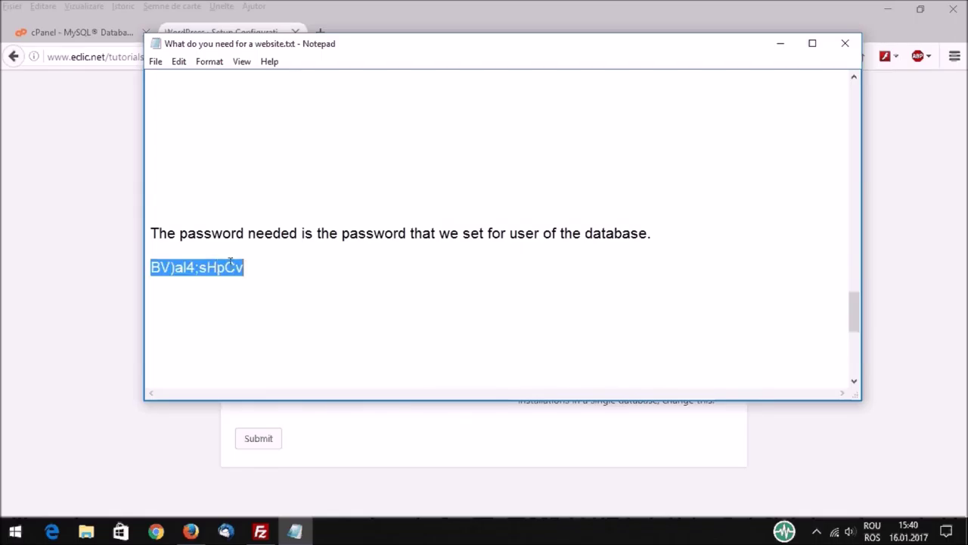
right_click(230, 261)
click(263, 308)
click(189, 531)
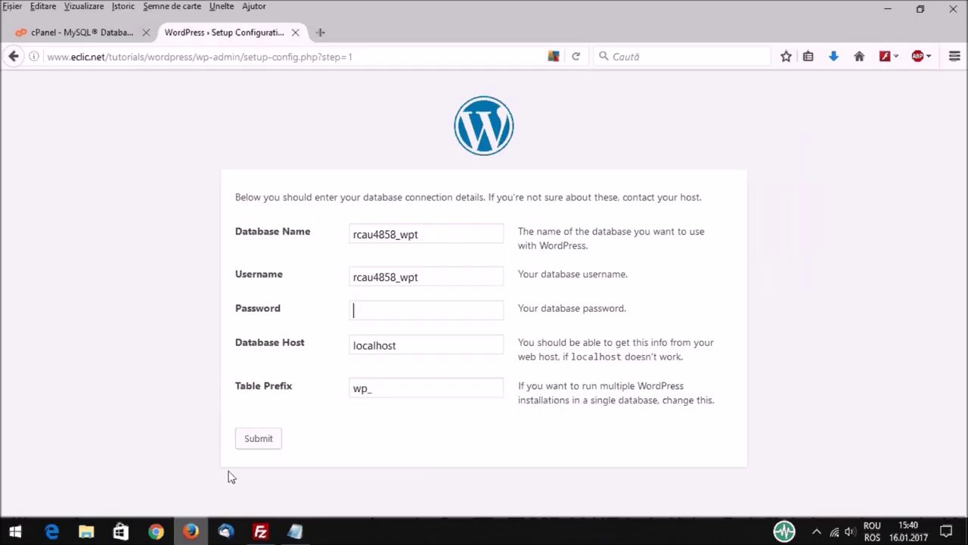
Step: Paste the database password, submit the connection details, and run the WordPress install
right_click(363, 307)
click(406, 368)
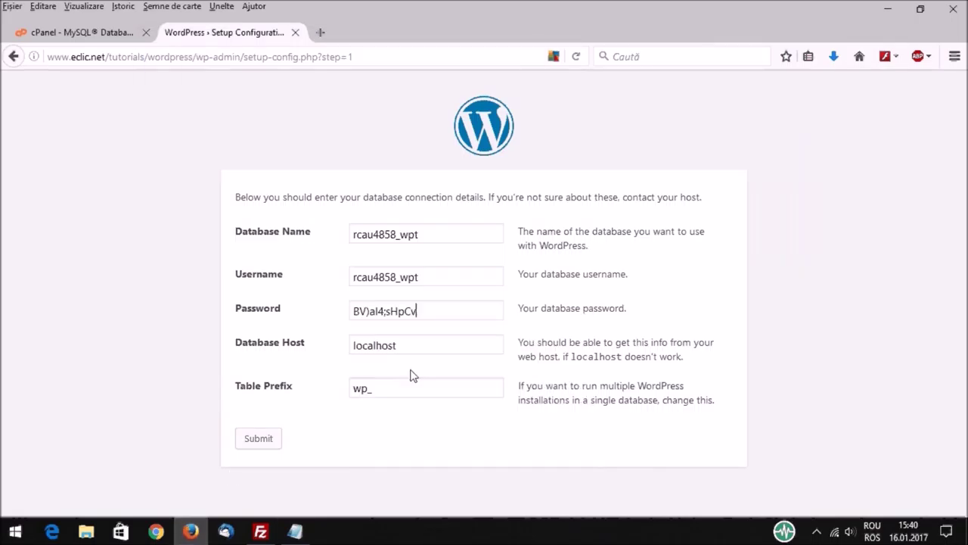
click(262, 441)
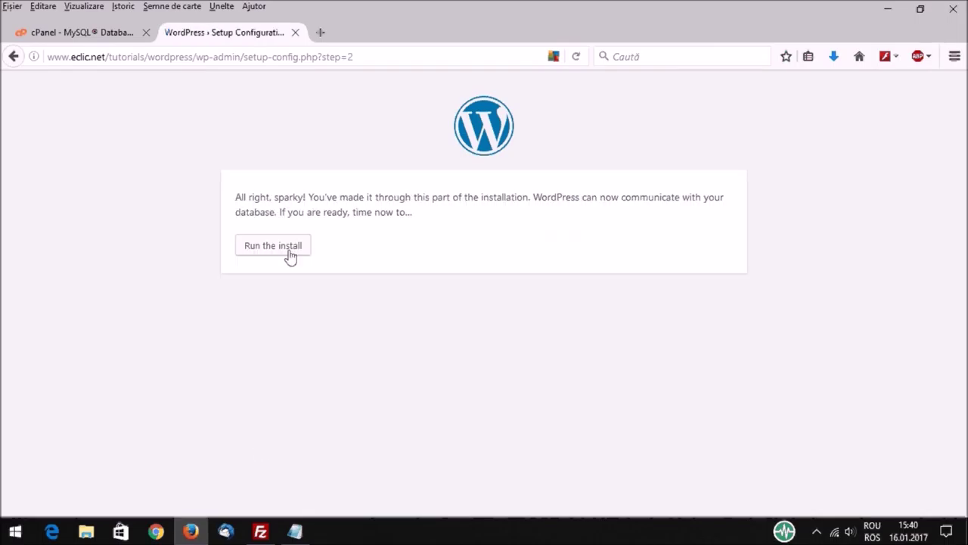
click(271, 251)
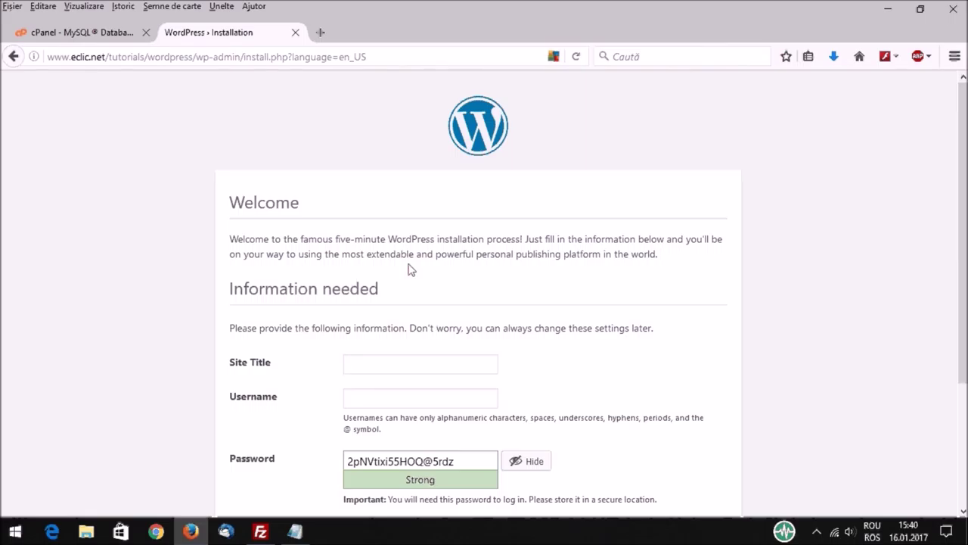
Step: Fill in the site title 'Wordpress Tutorial' and the admin username 'wpt'
click(354, 365)
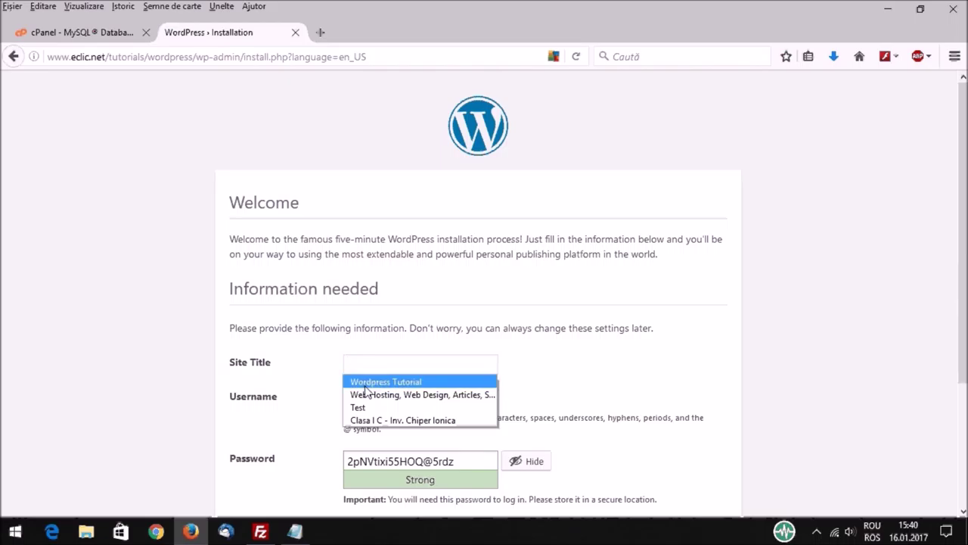
click(386, 382)
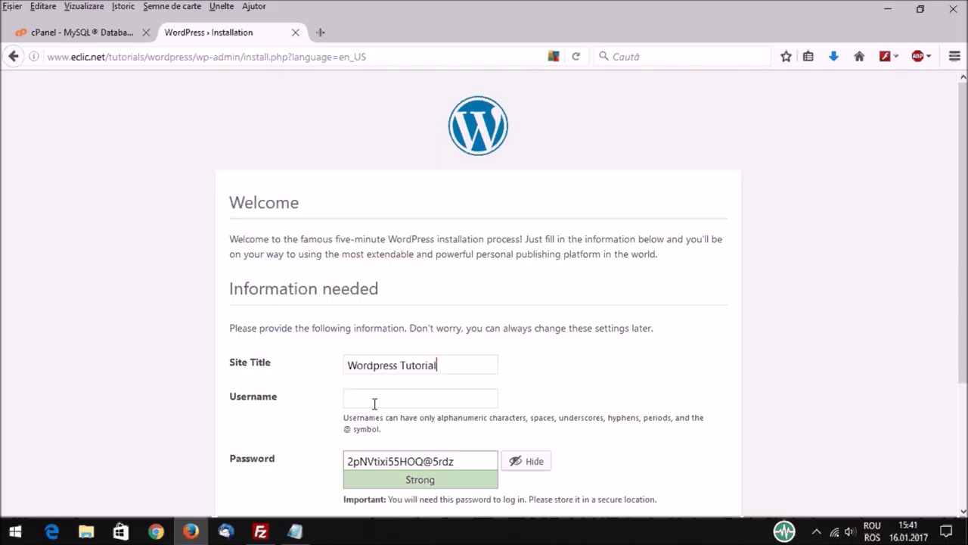
click(376, 400)
text(wpt)
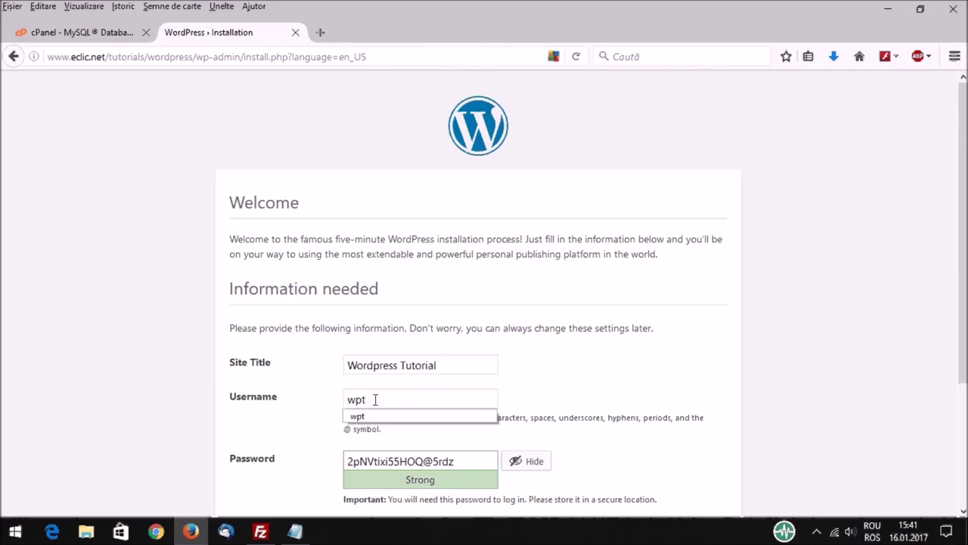
click(375, 416)
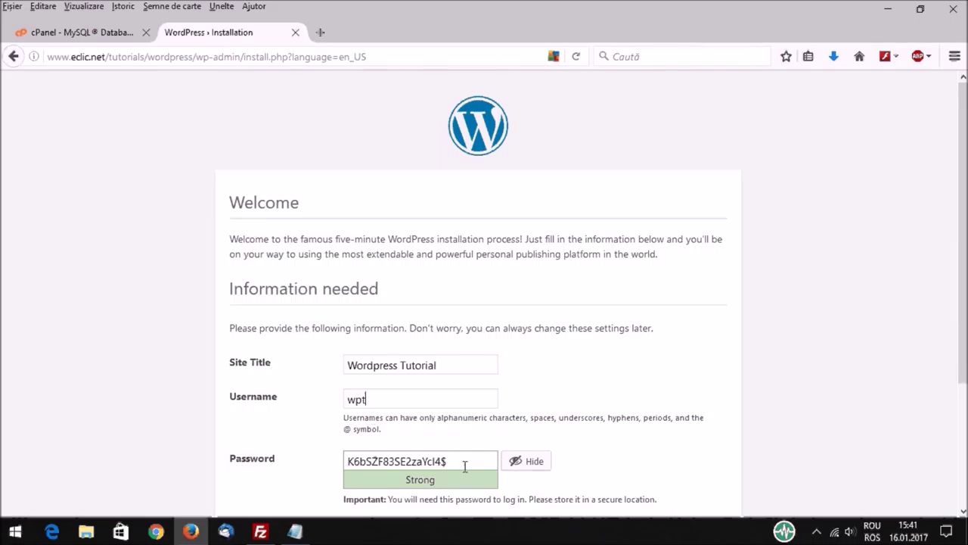
Step: Copy the generated admin password for logging in later
drag(446, 460, 345, 462)
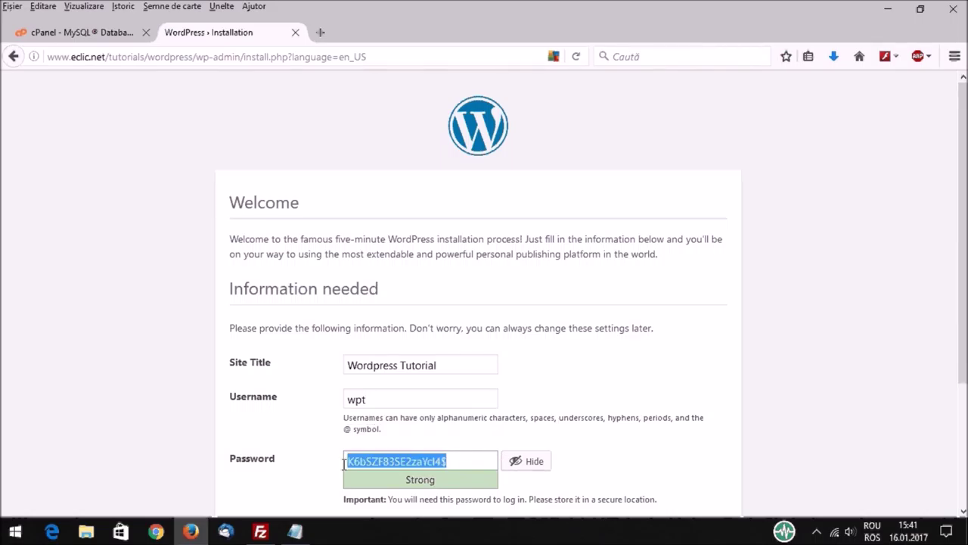
right_click(382, 461)
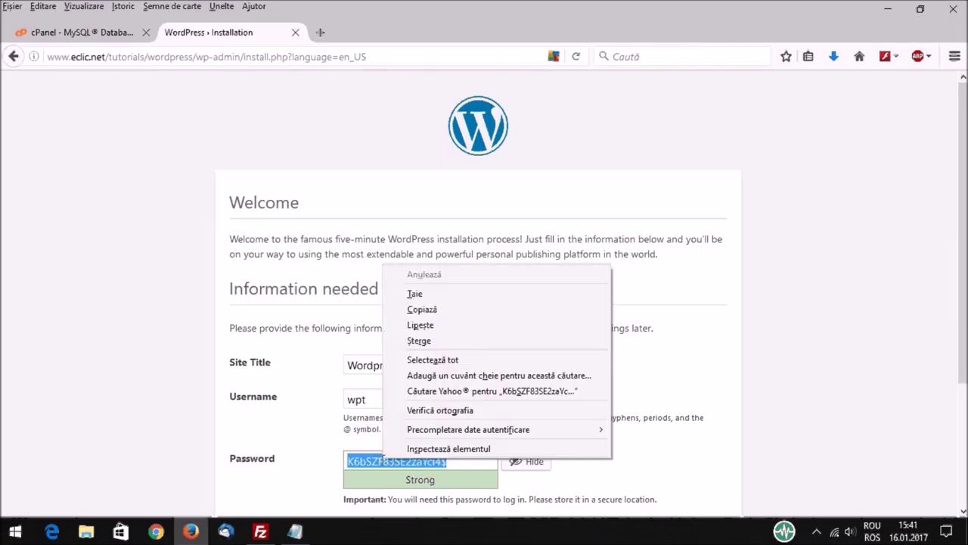
click(436, 309)
Step: Enter the admin e-mail address from the suggestion and install WordPress
scroll(644, 319, down, 1)
scroll(645, 318, down, 3)
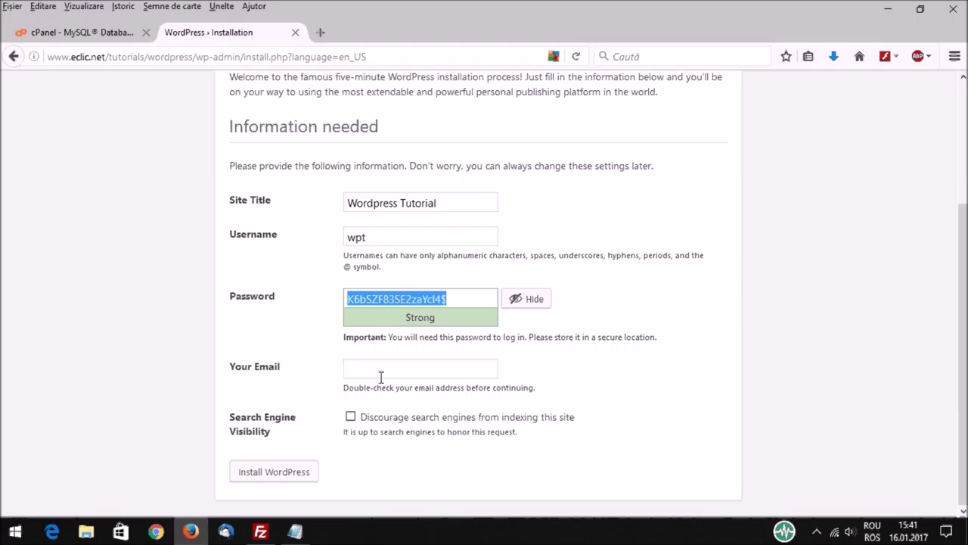
click(381, 376)
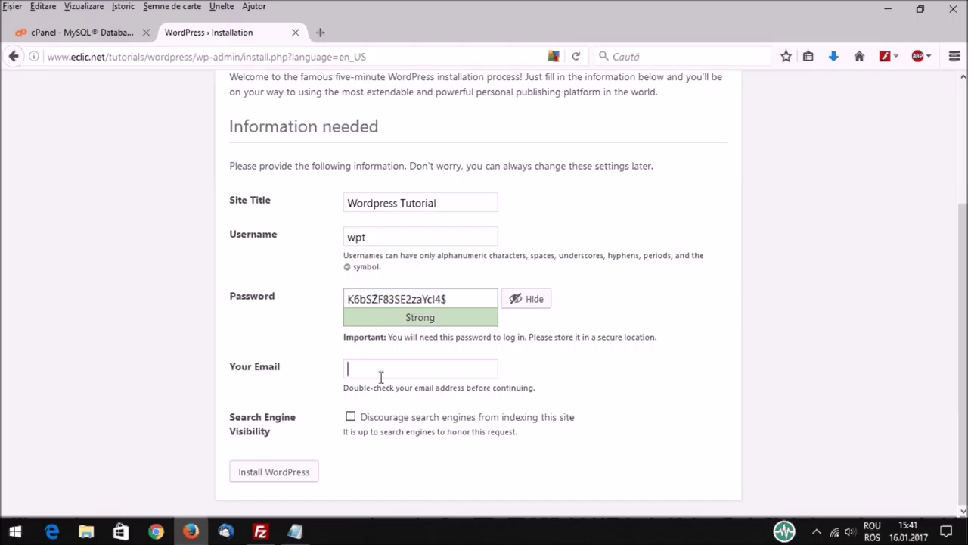
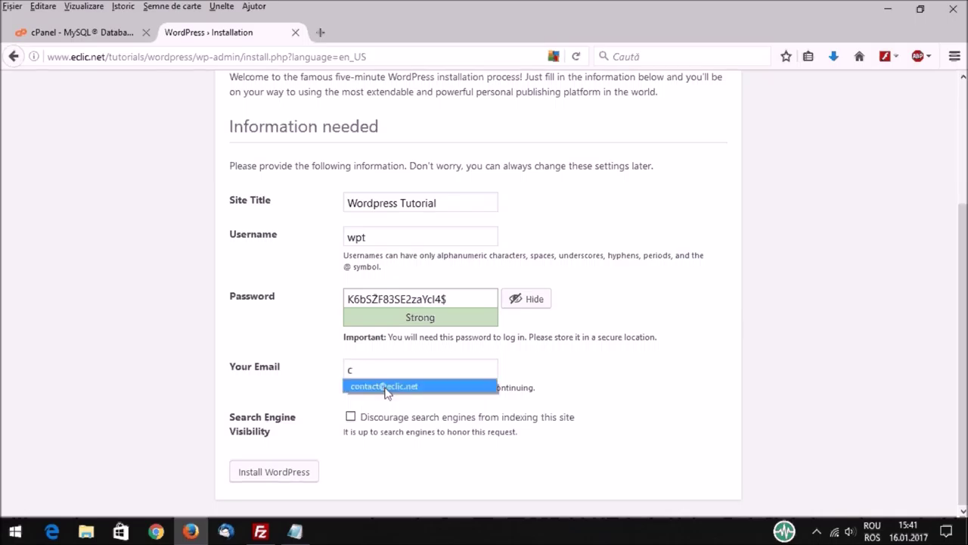
click(378, 395)
click(278, 475)
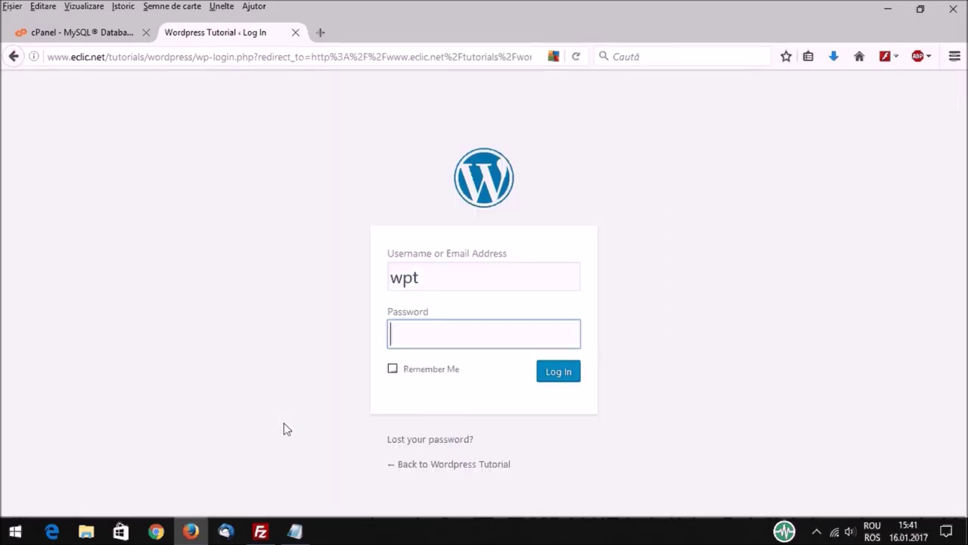
Step: Paste the copied admin password and log in to the WordPress dashboard as wpt
right_click(395, 330)
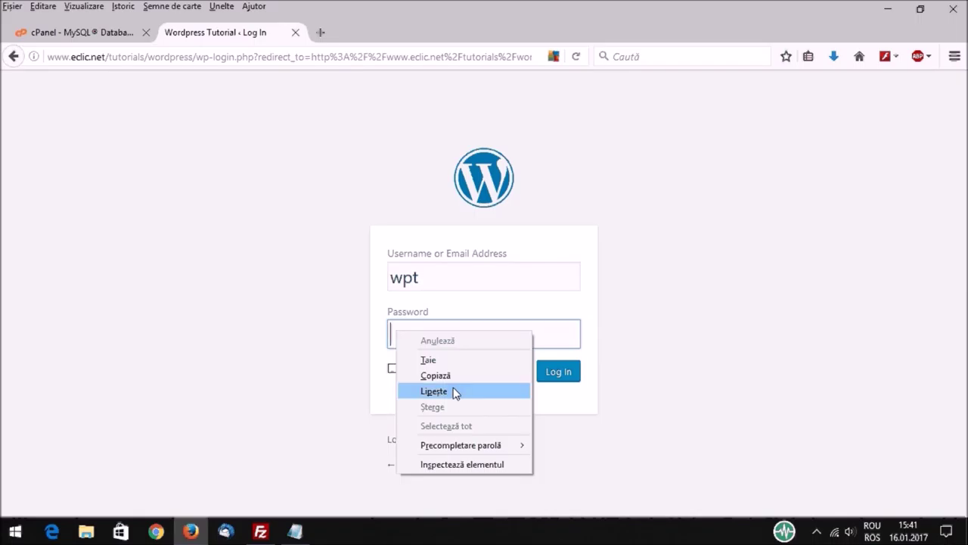
click(459, 390)
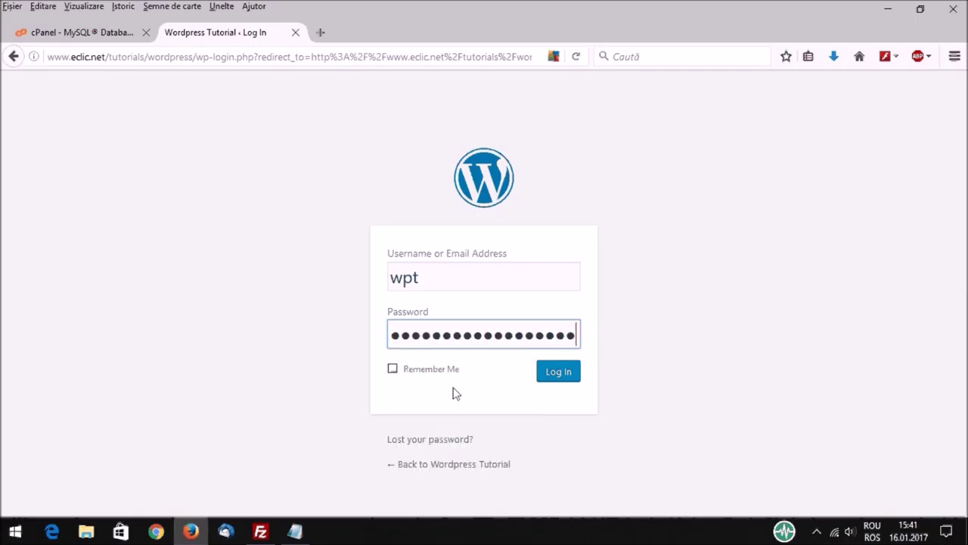
click(563, 376)
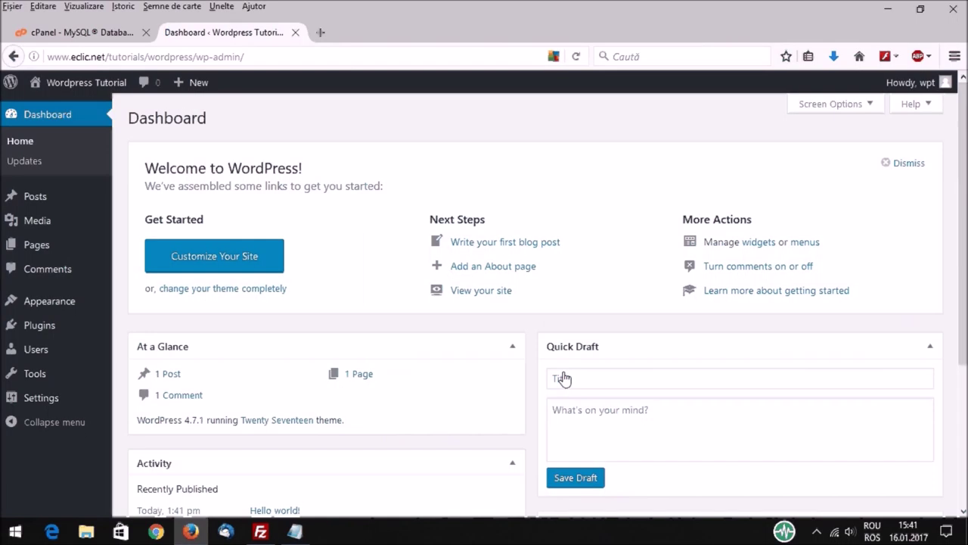
Step: Visit the live 'Wordpress Tutorial' site, scroll its front page, then switch back to the notes
mouse_move(84, 82)
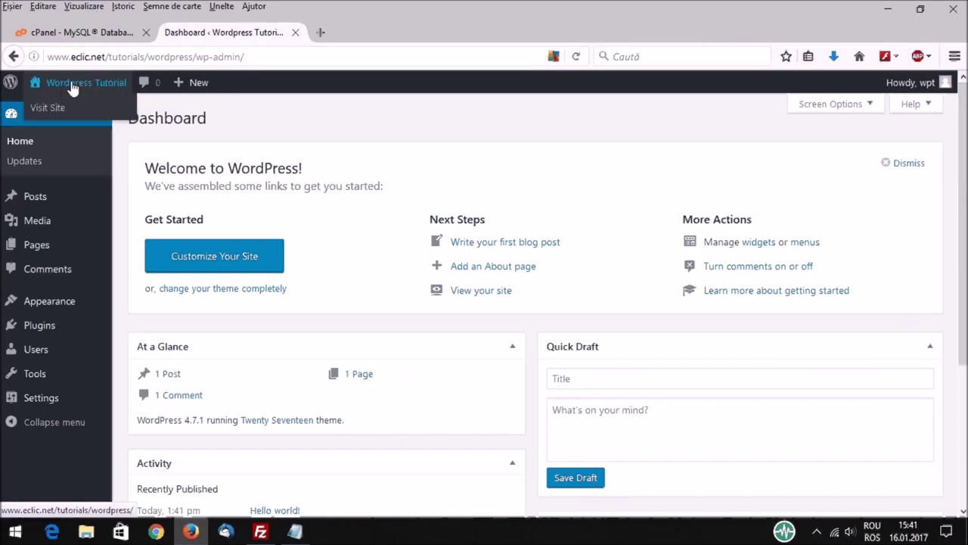
click(47, 108)
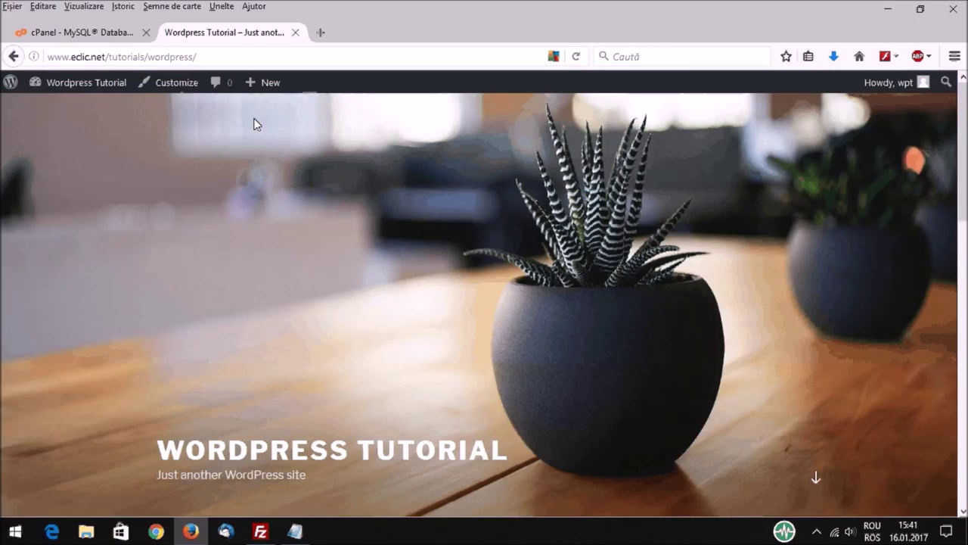
scroll(519, 233, down, 5)
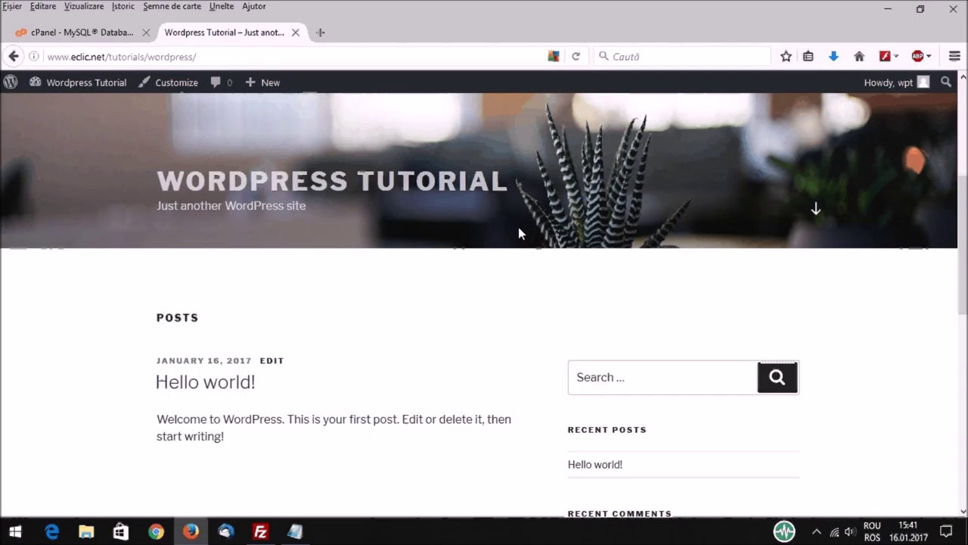
scroll(519, 233, down, 5)
scroll(519, 233, down, 3)
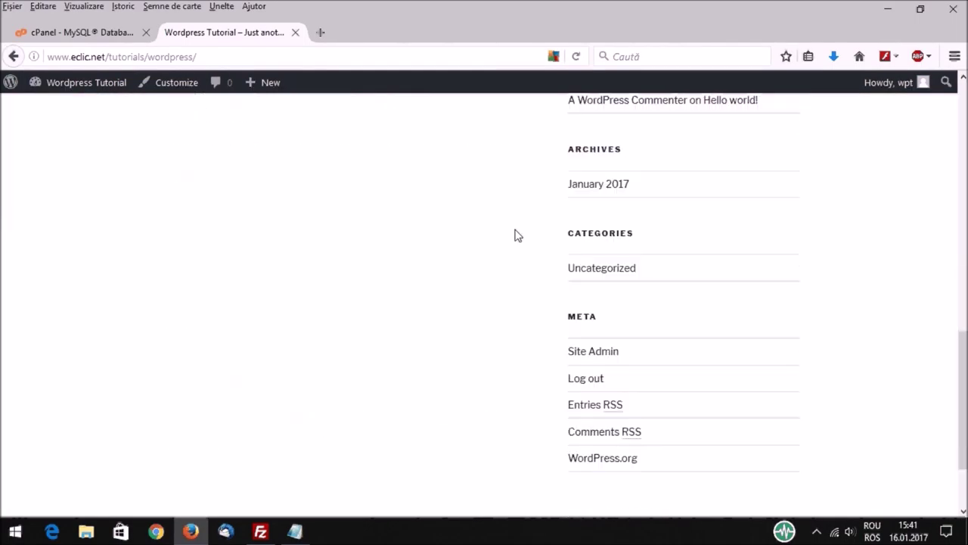
scroll(496, 232, up, 13)
key(alt+Tab)
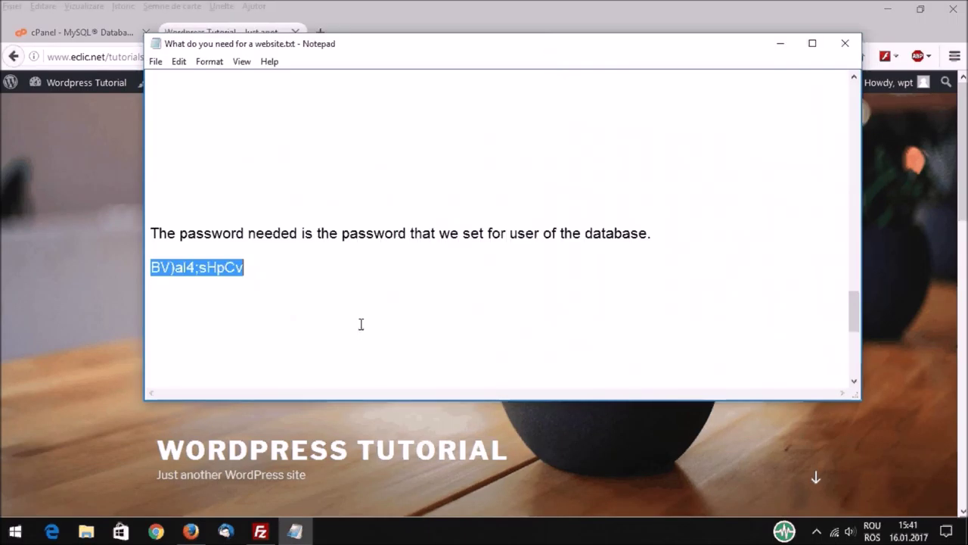
Step: Read the closing 'And that is it' notes, then minimize Notepad to show the live site
scroll(399, 257, down, 3)
scroll(399, 257, down, 3)
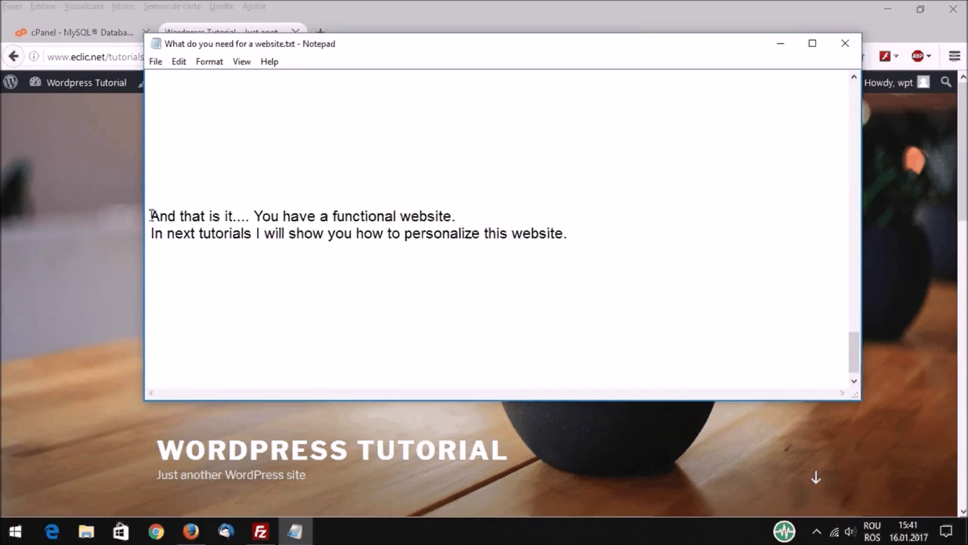
drag(151, 215, 458, 215)
drag(151, 233, 569, 233)
click(823, 193)
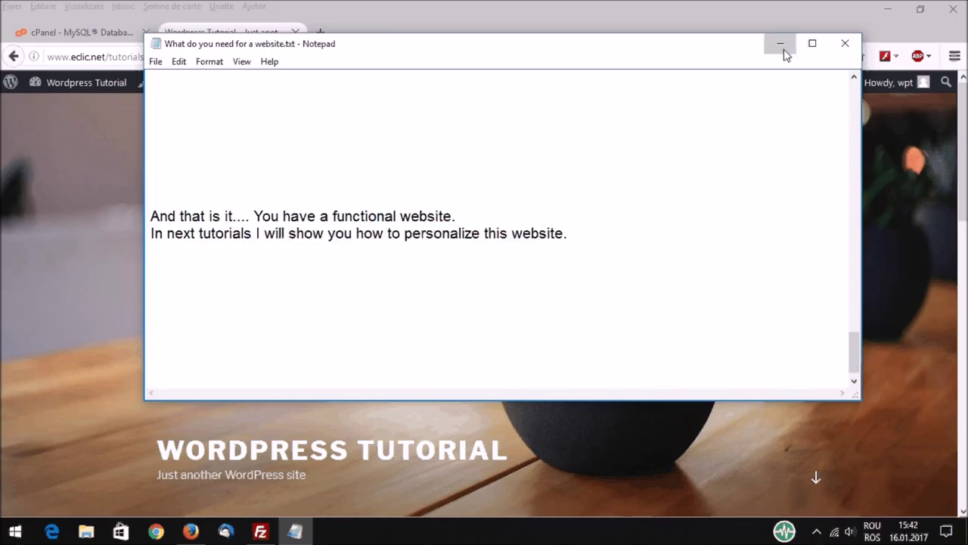
click(780, 44)
scroll(517, 310, down, 5)
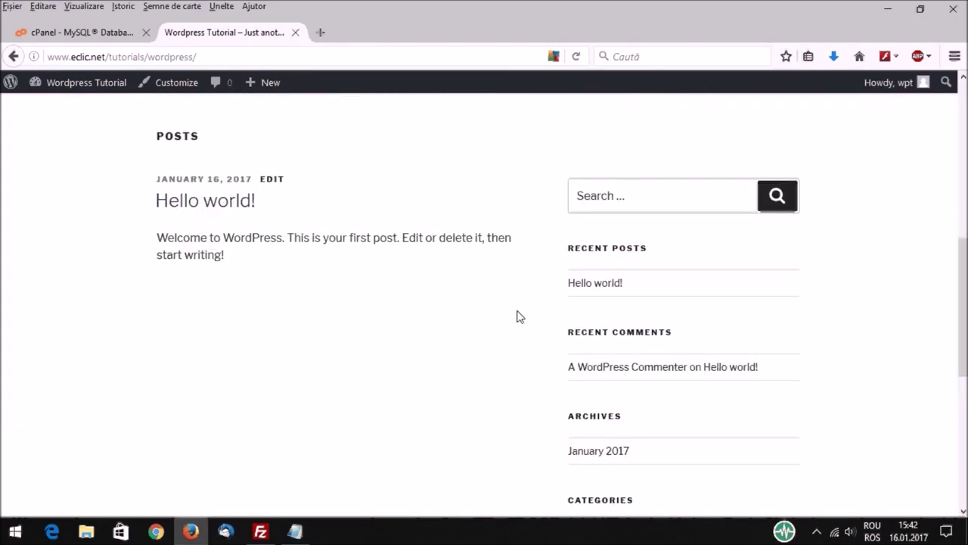
scroll(518, 316, down, 5)
scroll(515, 318, up, 6)
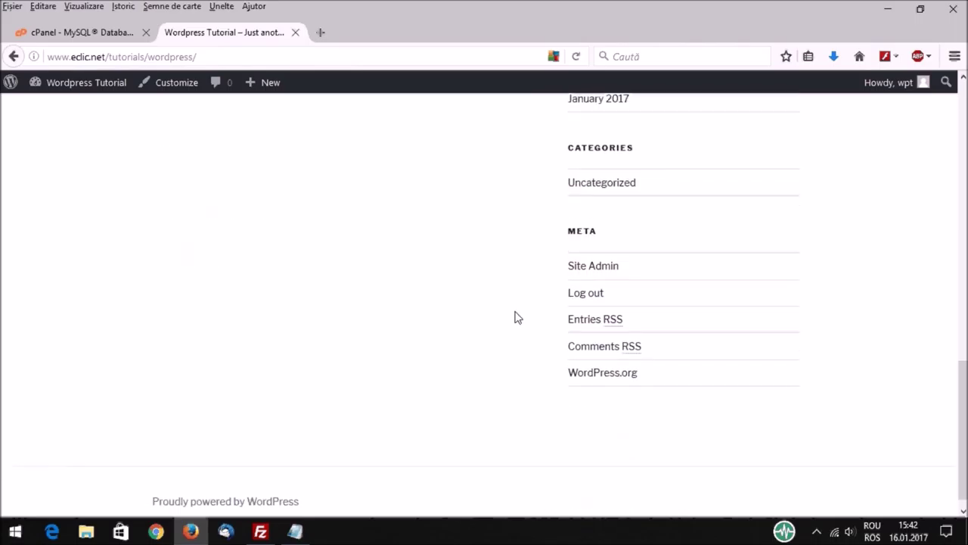
scroll(515, 316, up, 5)
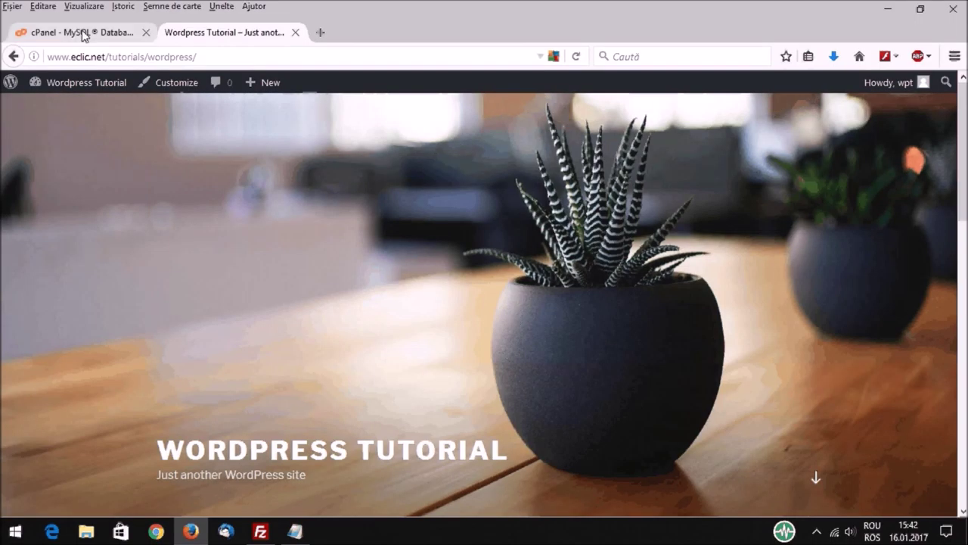
click(816, 531)
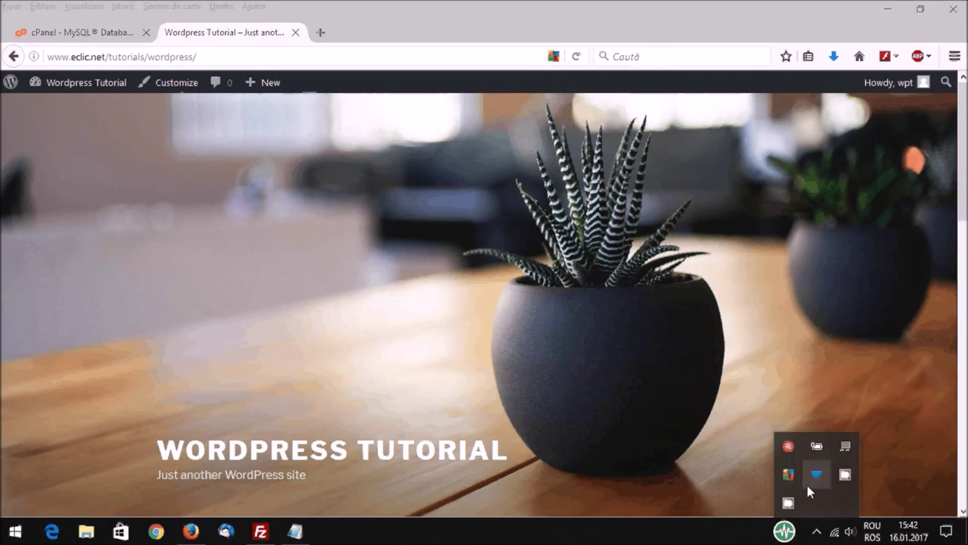